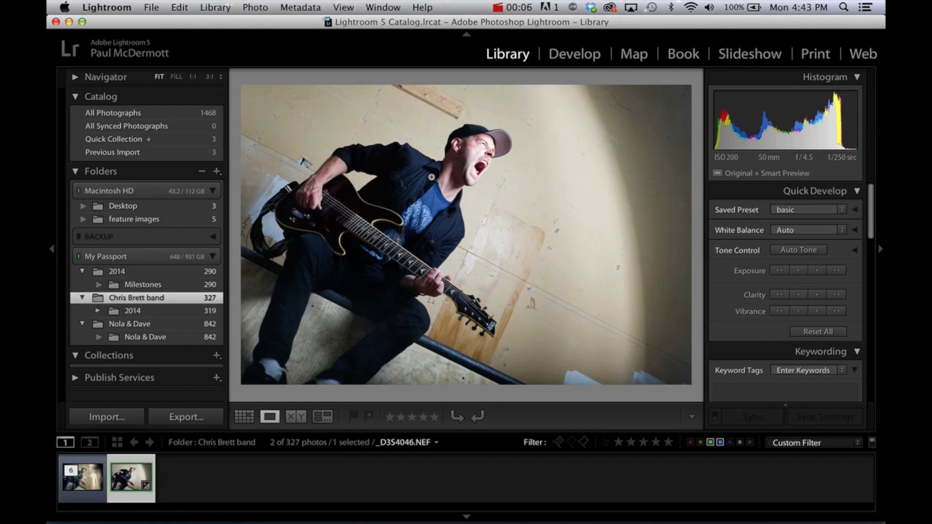
- Compare the edited and unedited guitarist photos, and open the unedited _D3S4046.NEF in Photoshop
click(82, 480)
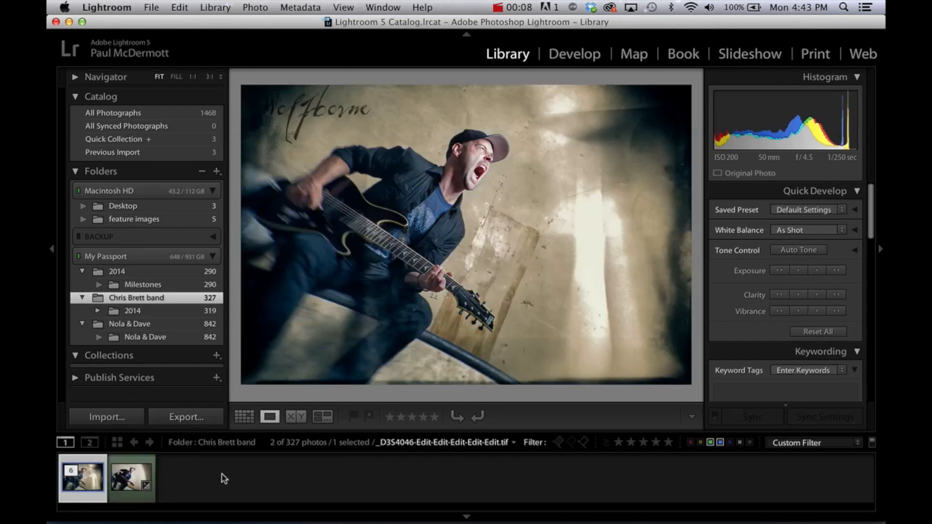
click(122, 486)
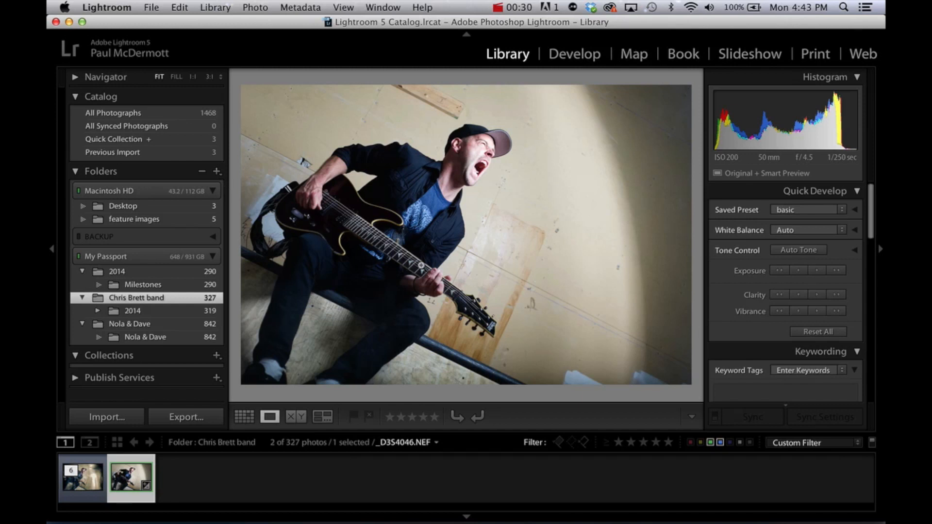
click(87, 489)
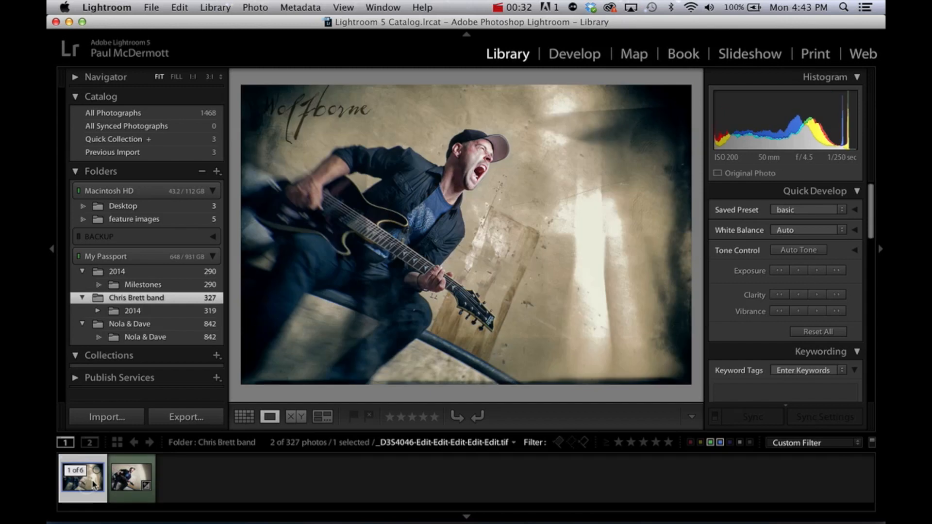
click(124, 479)
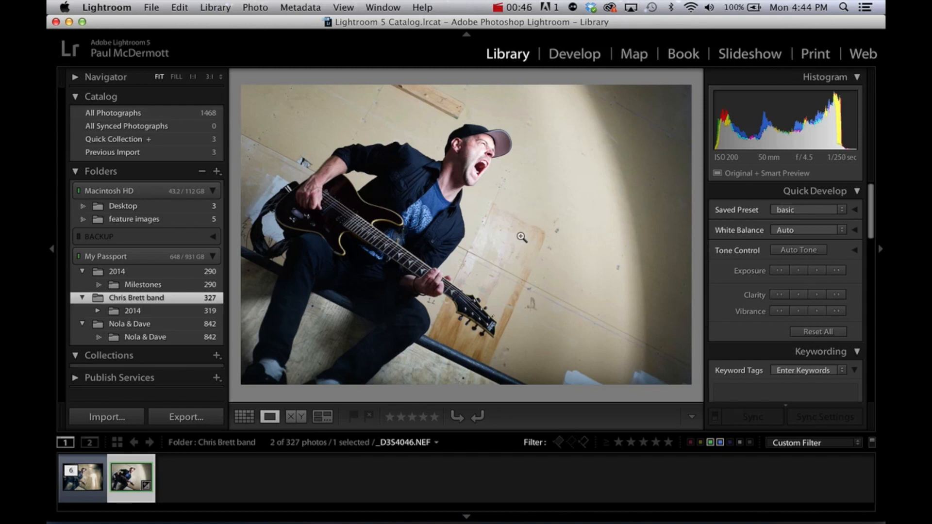
click(573, 55)
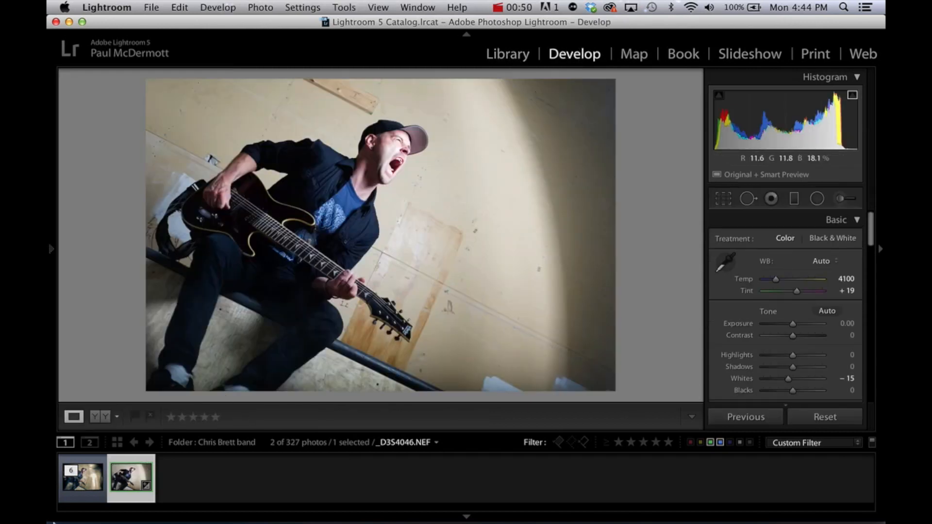
click(129, 482)
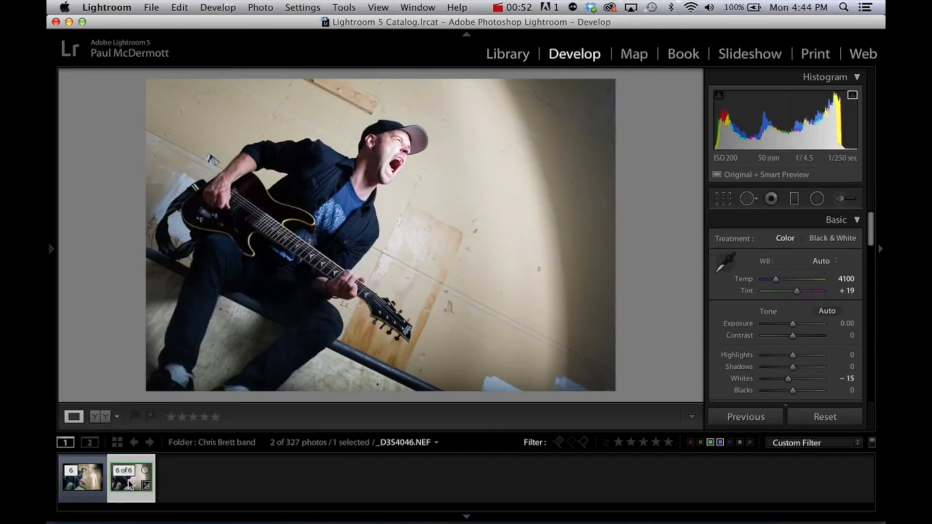
key(super+e)
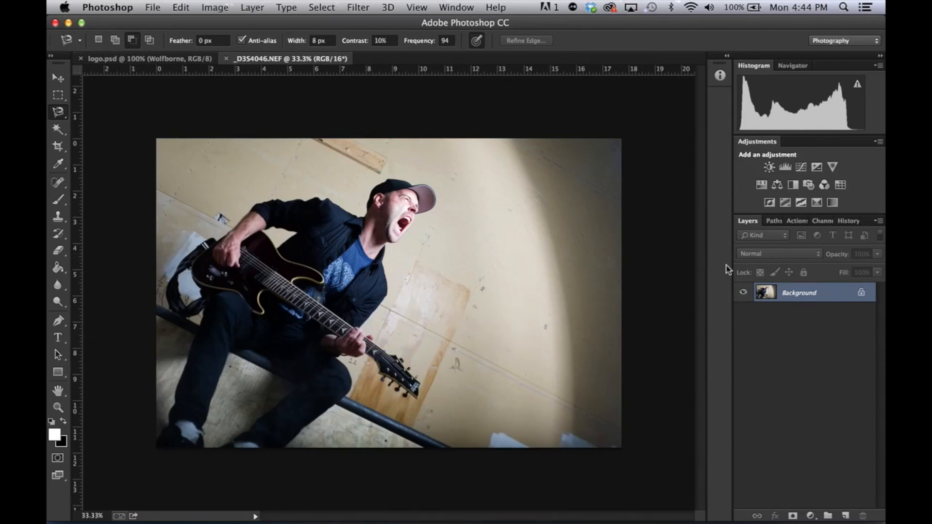
- Duplicate the Background layer and activate the Spot Healing Brush tool
key(ctrl+j)
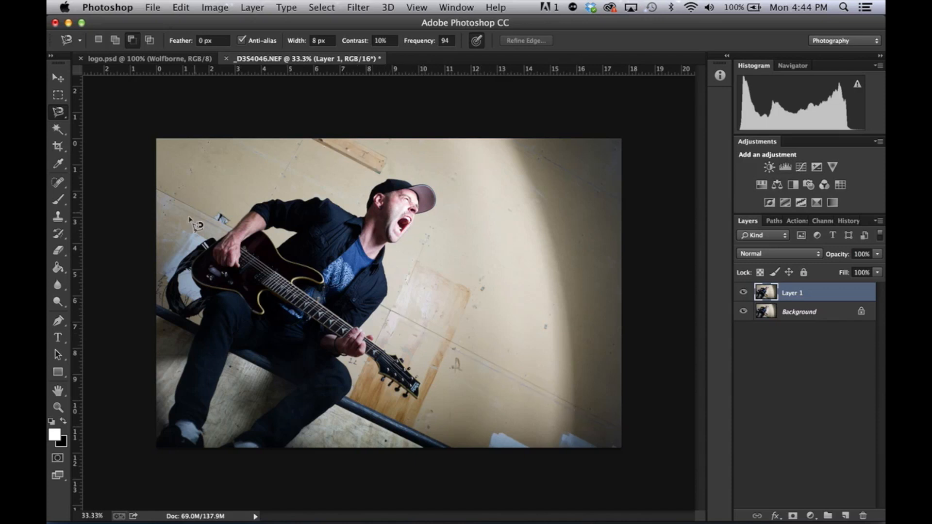
key(j)
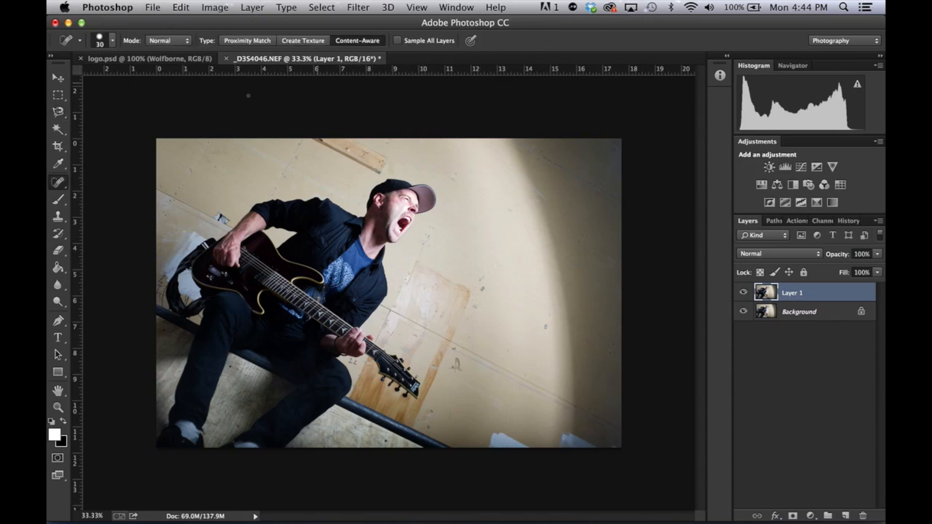
drag(61, 185, 114, 180)
- Heal the dark seam running from the jacket across the wood patch, and its branch down to the guitar neck, with a 30 px brush
key(super+equal)
key(super+equal)
key(super+equal)
key(super+equal)
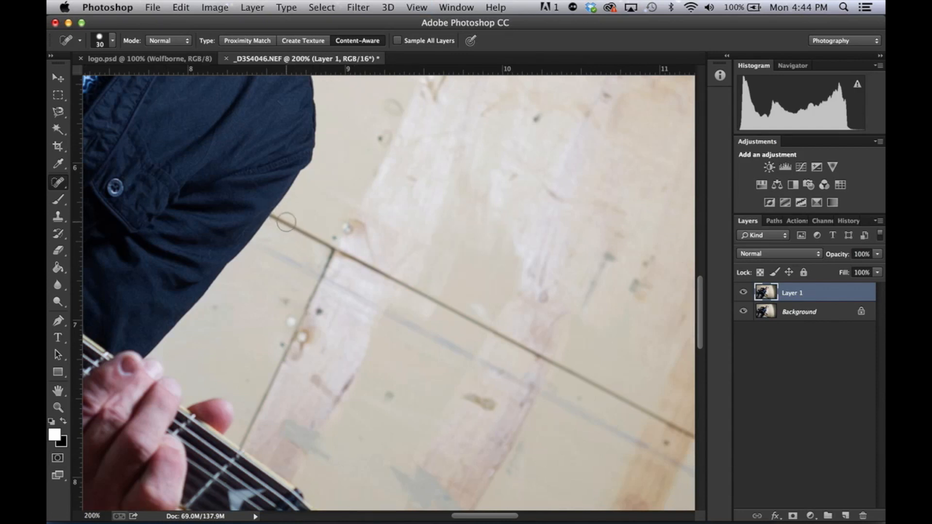
drag(286, 222, 624, 404)
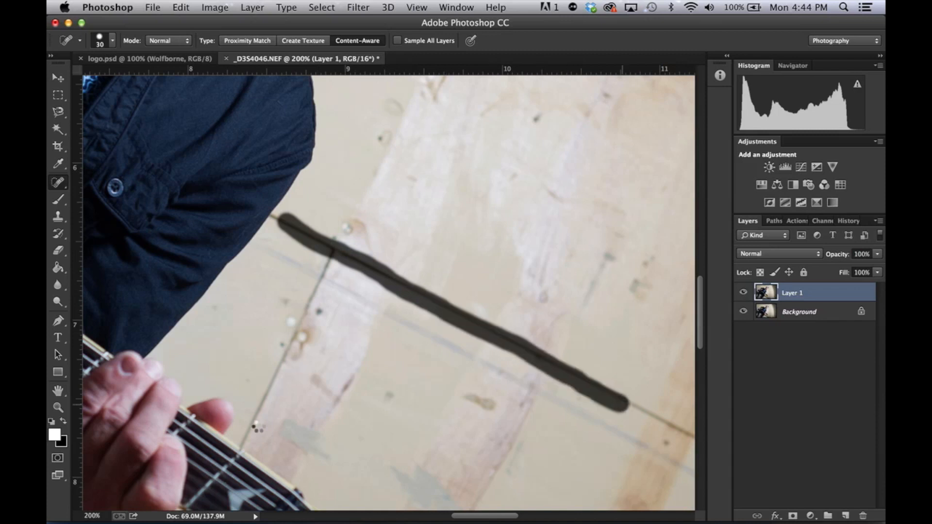
drag(245, 434, 328, 240)
- Continue healing the dark seam across the wall to the right of the wood patch, including the smudged leftover spot
mouse_move(557, 364)
mouse_down()
mouse_move(109, 90)
mouse_move(368, 380)
mouse_up()
drag(493, 358, 355, 184)
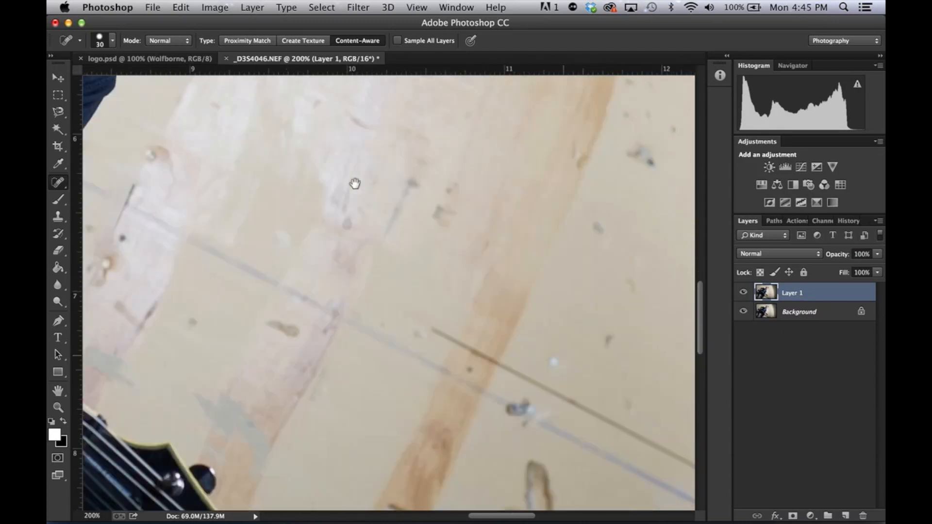
mouse_move(266, 198)
mouse_down()
mouse_move(576, 375)
mouse_move(544, 344)
mouse_move(438, 285)
mouse_up()
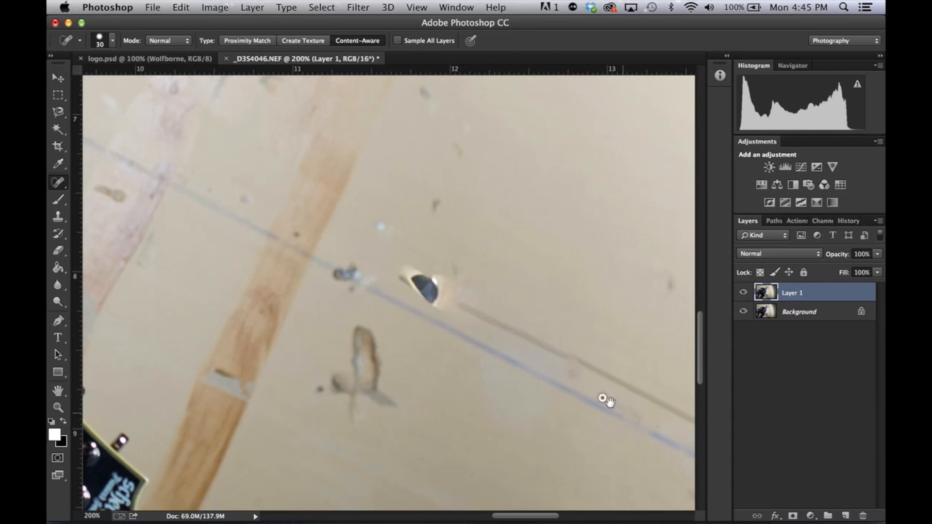
drag(605, 400, 437, 329)
mouse_move(229, 195)
mouse_down()
mouse_move(219, 172)
mouse_move(238, 197)
mouse_up()
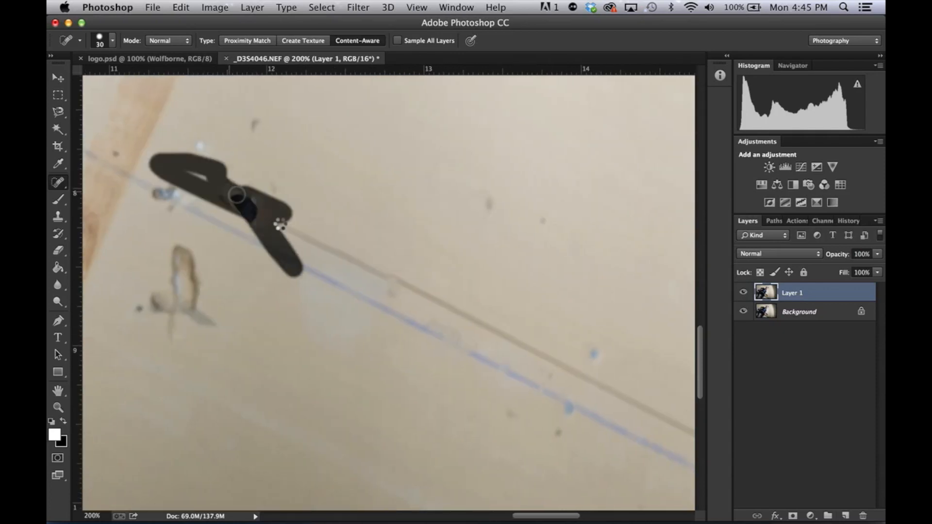
drag(272, 222, 577, 372)
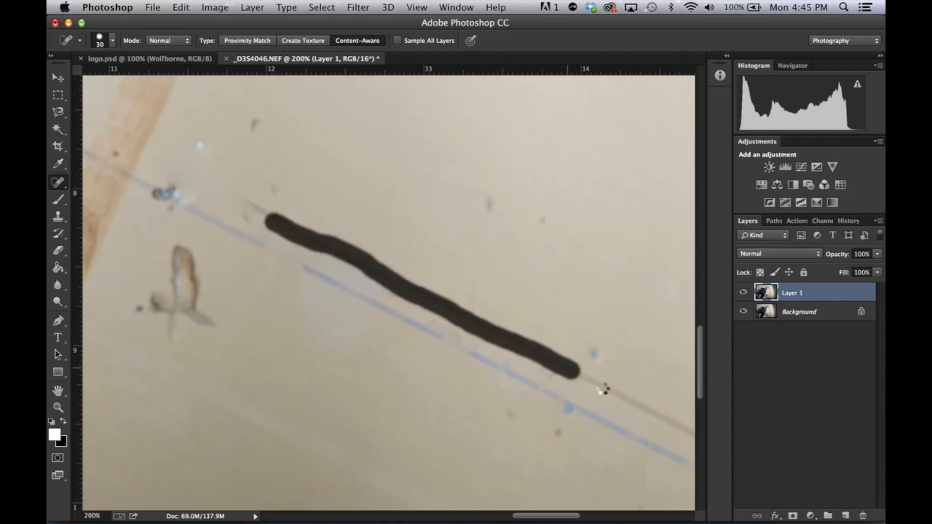
- With a 45 px healing brush, remove the wall spots, the looped mark, the blue chalk line and the remaining seam beside the guitar
key(super+minus)
key(super+minus)
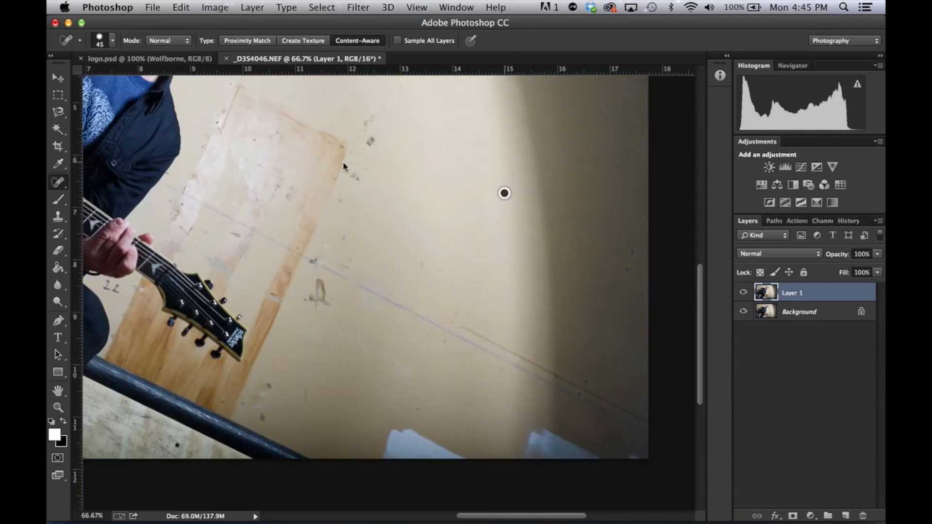
click(372, 143)
click(359, 180)
mouse_move(323, 303)
mouse_down()
mouse_move(321, 287)
mouse_move(321, 302)
mouse_up()
drag(166, 186, 645, 430)
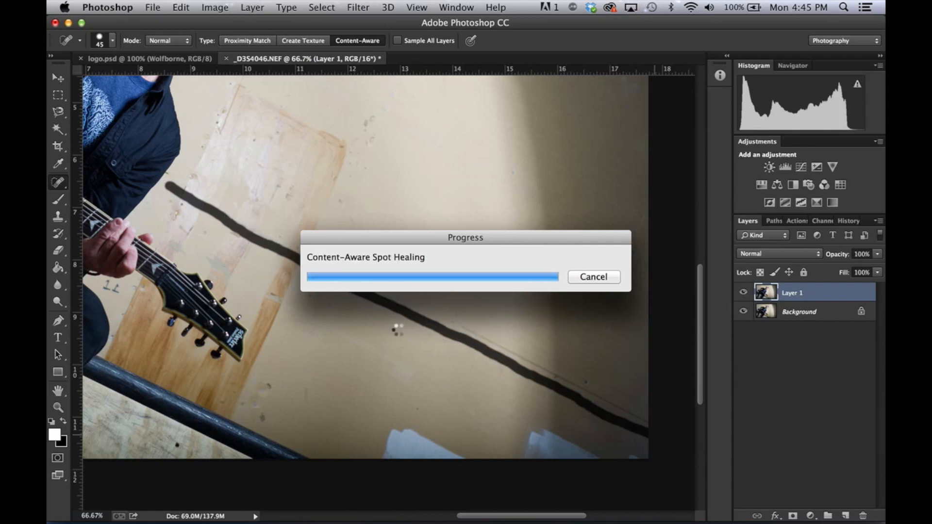
drag(454, 323, 651, 424)
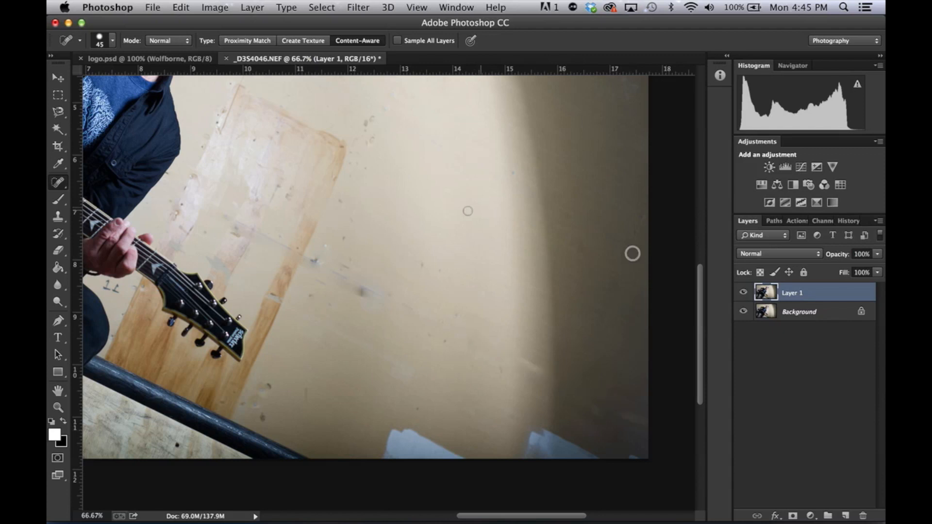
- Set the healing brush to 90 px and remove the vertical row of marks between the chin and the wood patch
drag(491, 282, 654, 362)
mouse_move(440, 267)
mouse_down()
mouse_move(470, 278)
mouse_move(465, 300)
mouse_up()
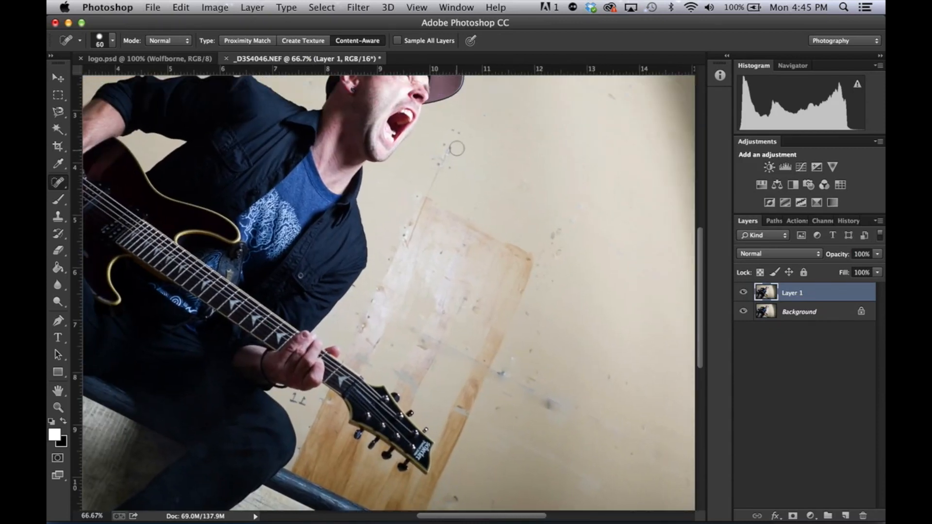
key(bracketright)
key(bracketright)
key(bracketright)
drag(457, 128, 409, 251)
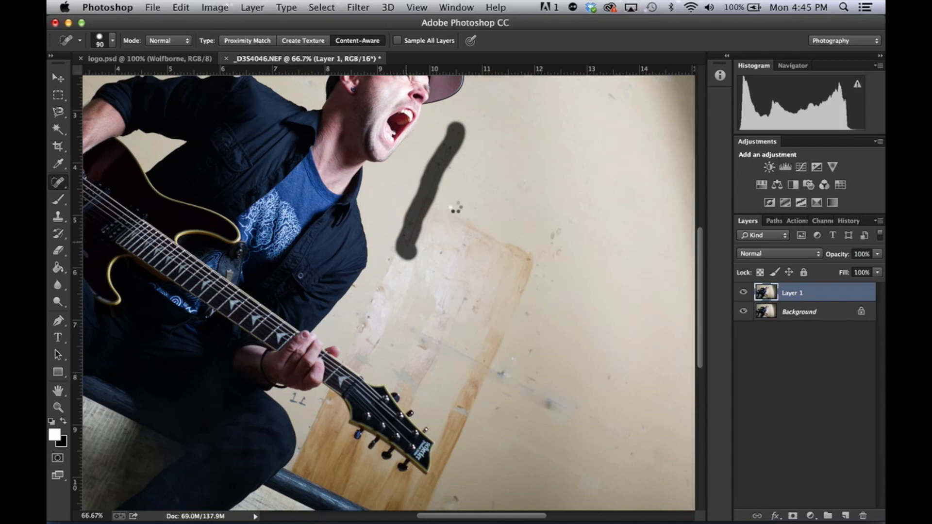
- Heal the crack above the raised arm, the seam and hole beside the forearm, and the specks near the photo's left edge
drag(451, 195, 581, 404)
drag(500, 253, 347, 185)
drag(430, 233, 413, 254)
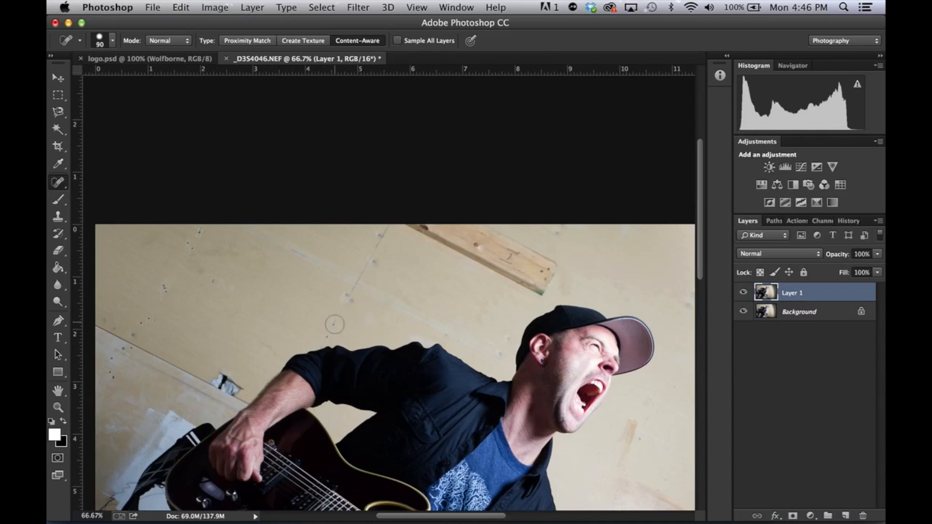
drag(333, 326, 385, 225)
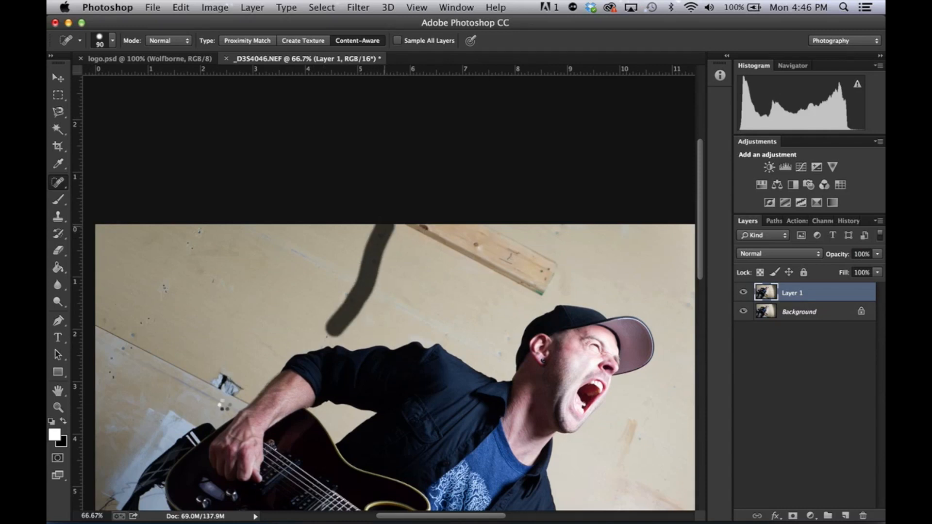
mouse_move(240, 397)
mouse_down()
mouse_move(211, 384)
mouse_move(96, 324)
mouse_up()
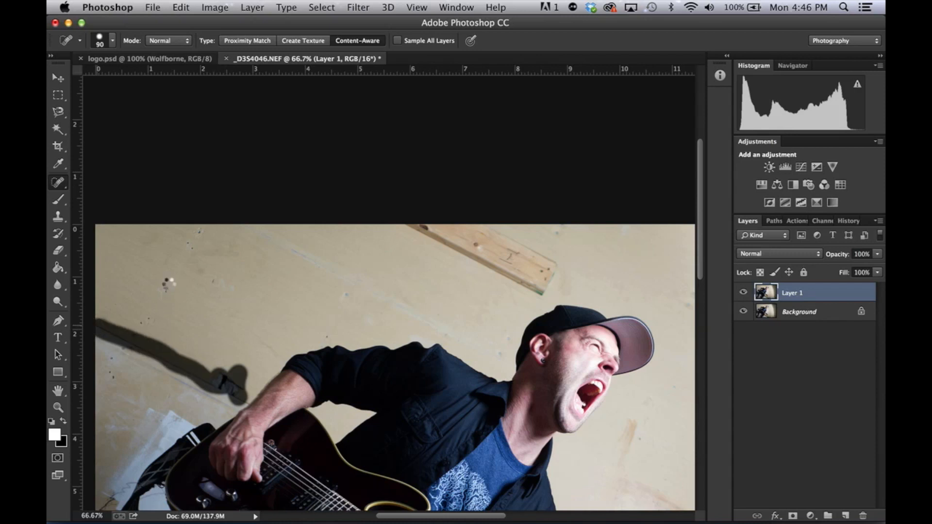
mouse_move(170, 282)
mouse_down()
mouse_move(122, 343)
mouse_move(108, 381)
mouse_up()
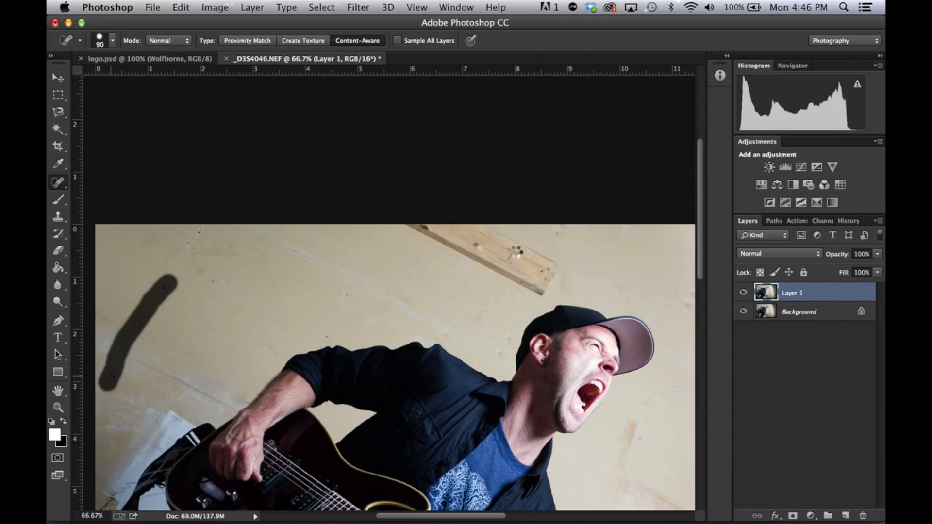
- Enlarge the healing brush to 300 px and remove the wooden plank above the guitarist's cap
key(bracketright)
key(bracketright)
key(bracketright)
key(bracketright)
key(bracketright)
key(bracketright)
key(bracketright)
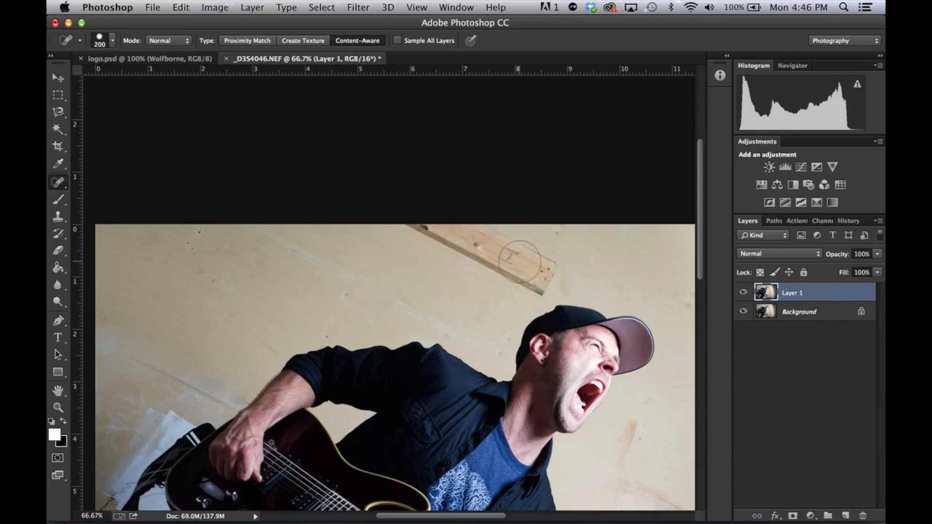
drag(537, 260, 424, 214)
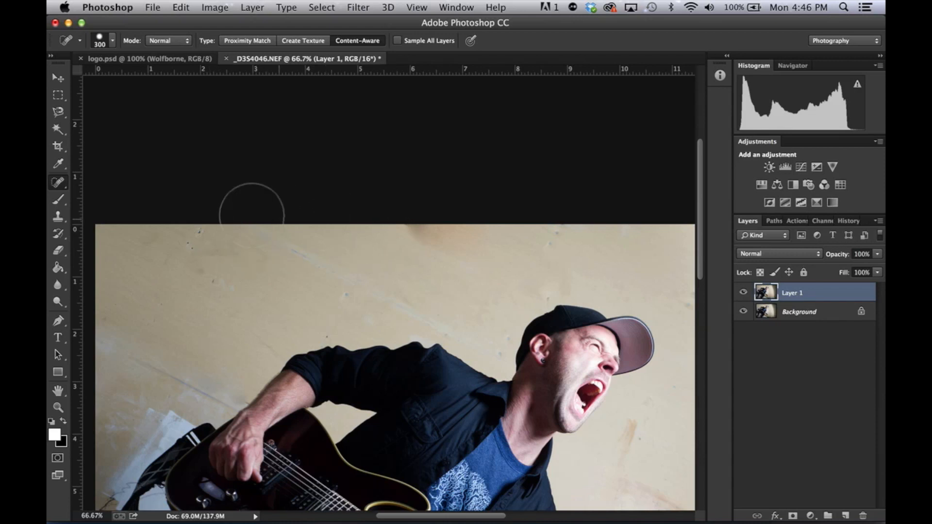
- Using the Clone Stamp with a 400 px brush, sample clean wall and cover the brown smudge at the photo's top edge
click(58, 216)
click(102, 212)
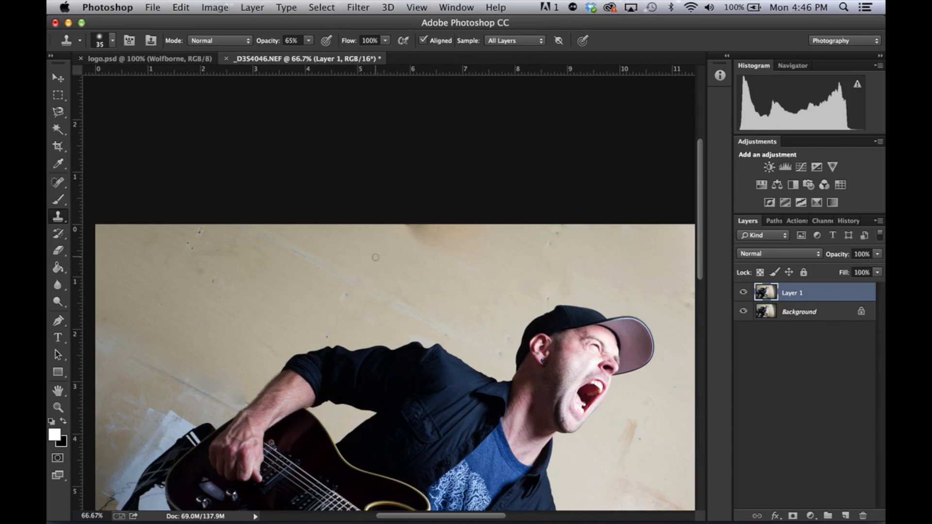
key(bracketright)
key(bracketright)
key(bracketright)
key(bracketright)
key(bracketright)
key(bracketright)
key(bracketright)
key(bracketright)
key(bracketright)
right_click(58, 216)
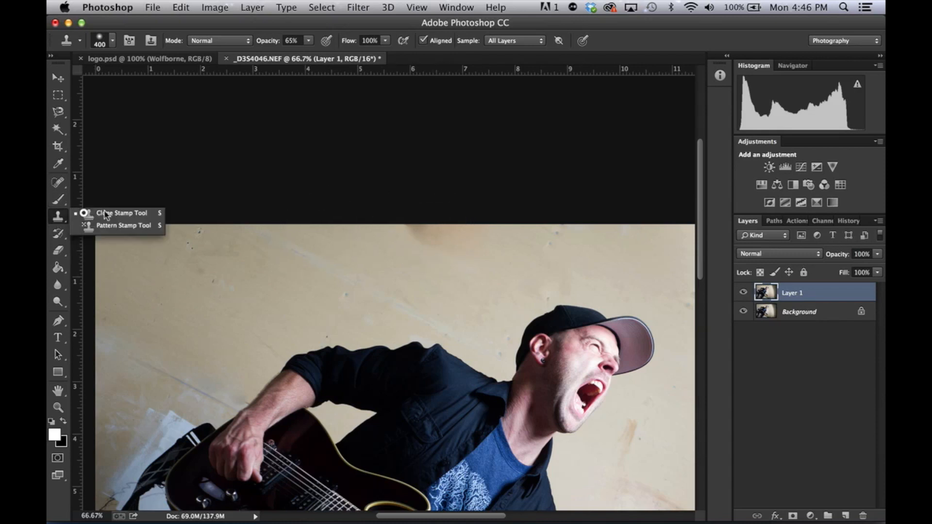
click(132, 214)
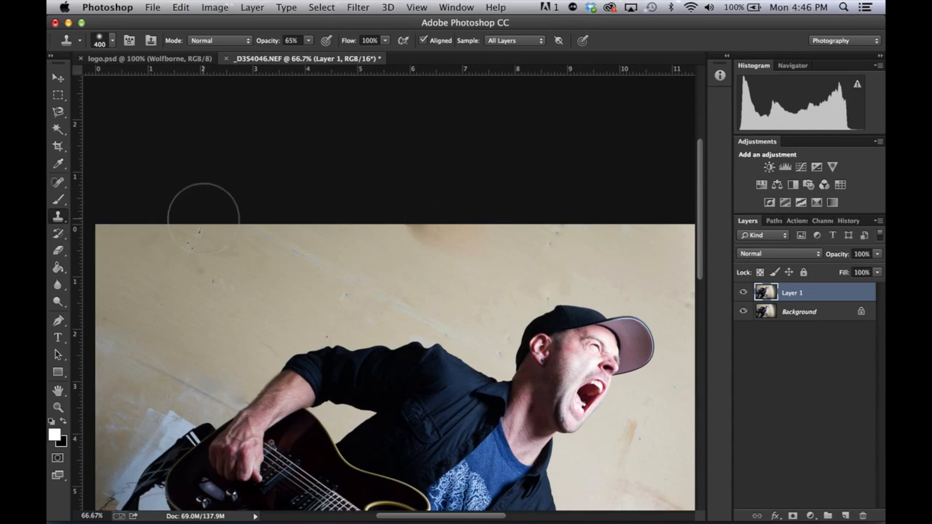
alt+click(324, 231)
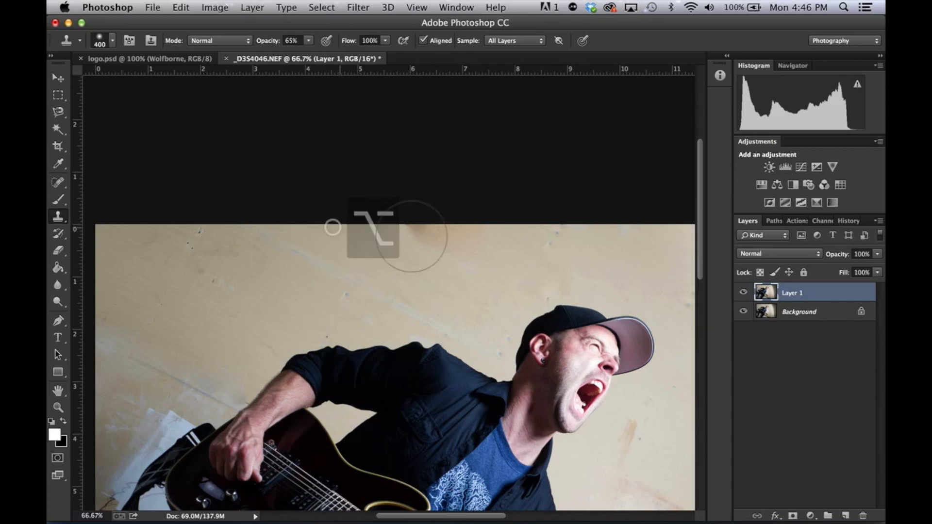
drag(383, 235, 428, 236)
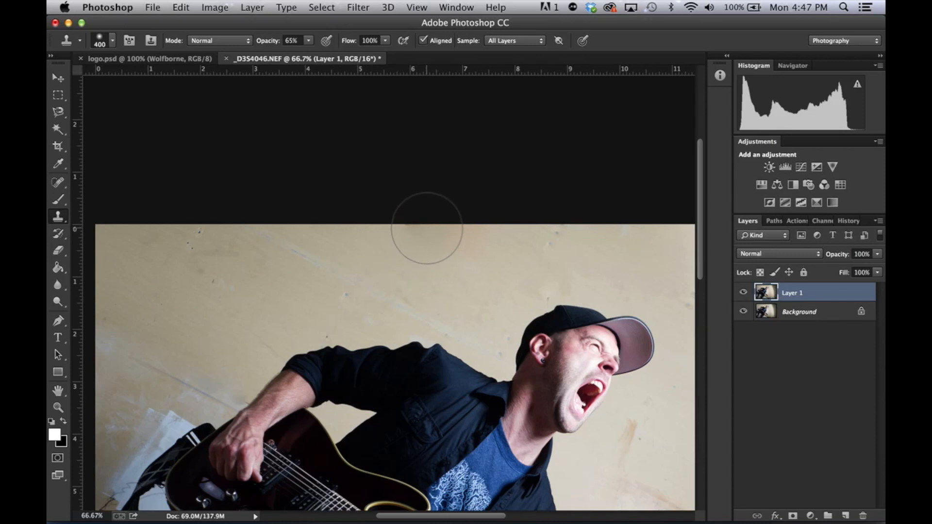
click(427, 228)
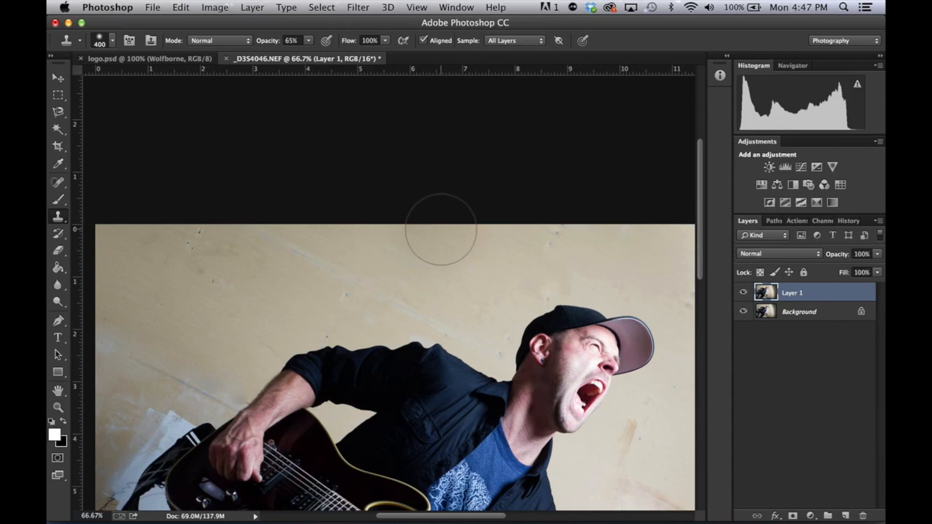
- Return to the Spot Healing Brush at 90 px and heal the dark line crossing the photo's shadowed upper-right corner
key(super+0)
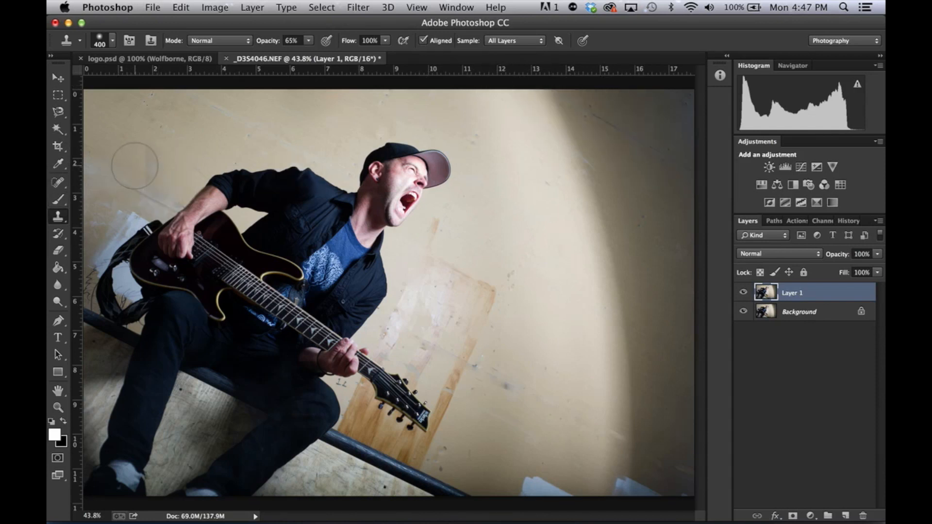
key(j)
right_click(58, 183)
click(115, 181)
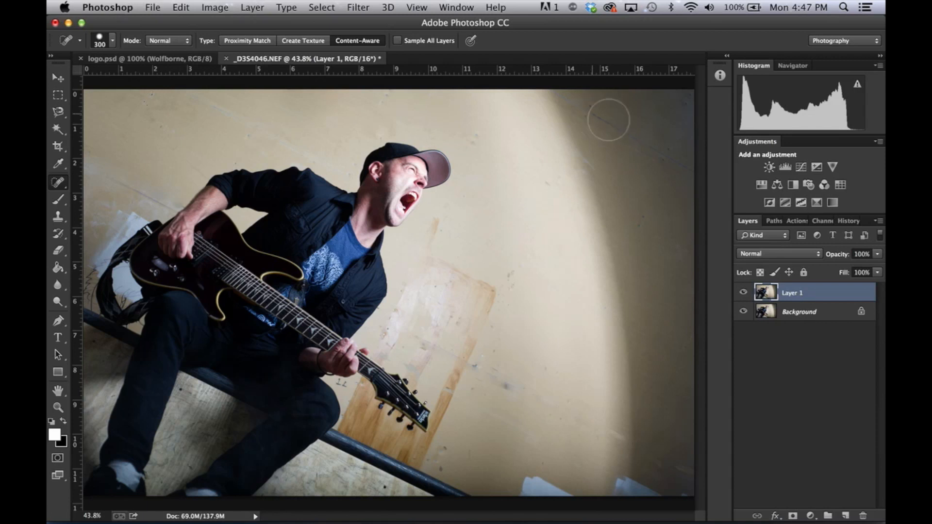
key(bracketleft)
key(bracketleft)
key(bracketleft)
key(bracketleft)
key(bracketleft)
key(bracketleft)
key(bracketleft)
mouse_move(554, 93)
mouse_down()
mouse_move(695, 175)
mouse_move(680, 177)
mouse_up()
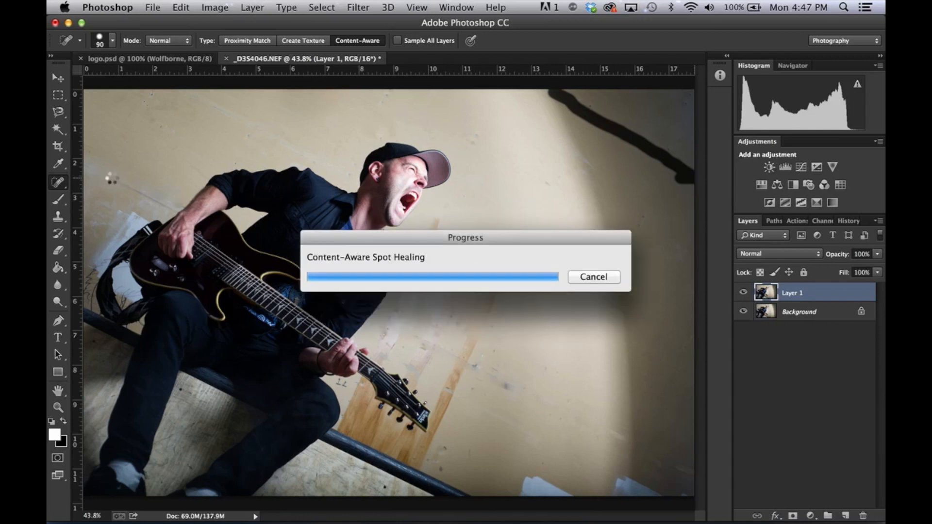
- Heal the remaining wall mark beside the guitarist's raised forearm with the Spot Healing Brush
drag(108, 176, 171, 209)
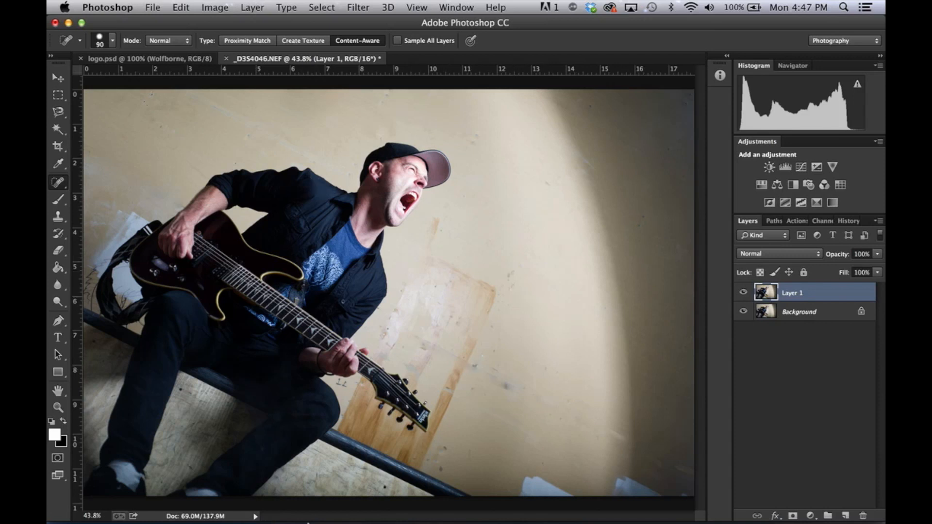
- Switch to Lightroom, compare the finished Wolfborne edit with the original _D3S4046.NEF, and return to Photoshop
click(281, 476)
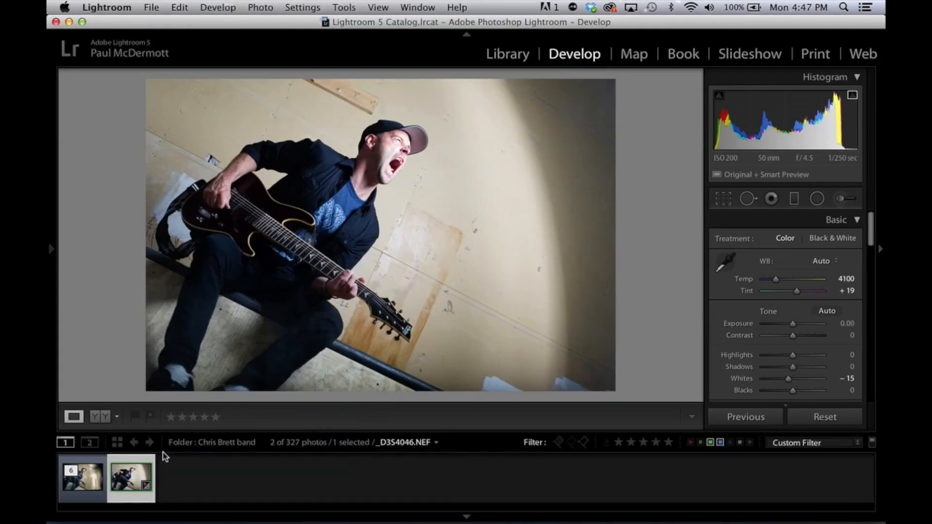
click(94, 483)
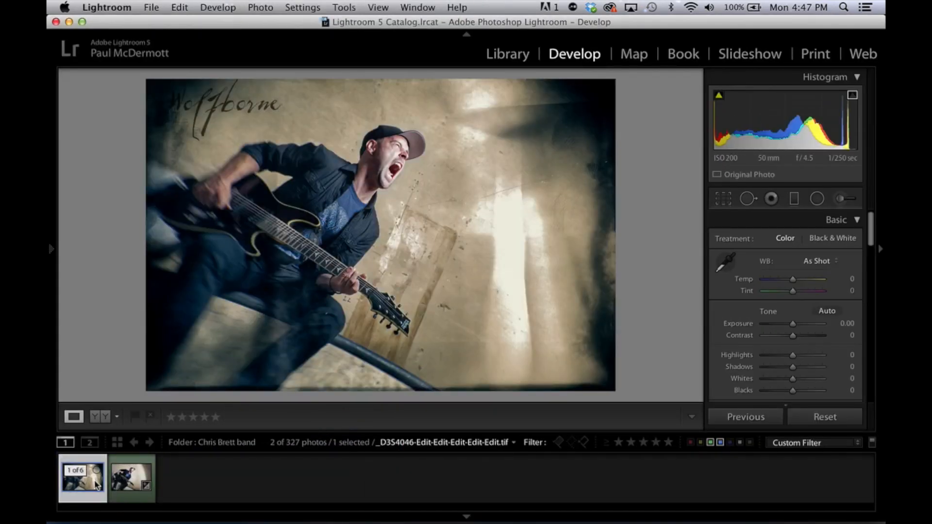
click(131, 486)
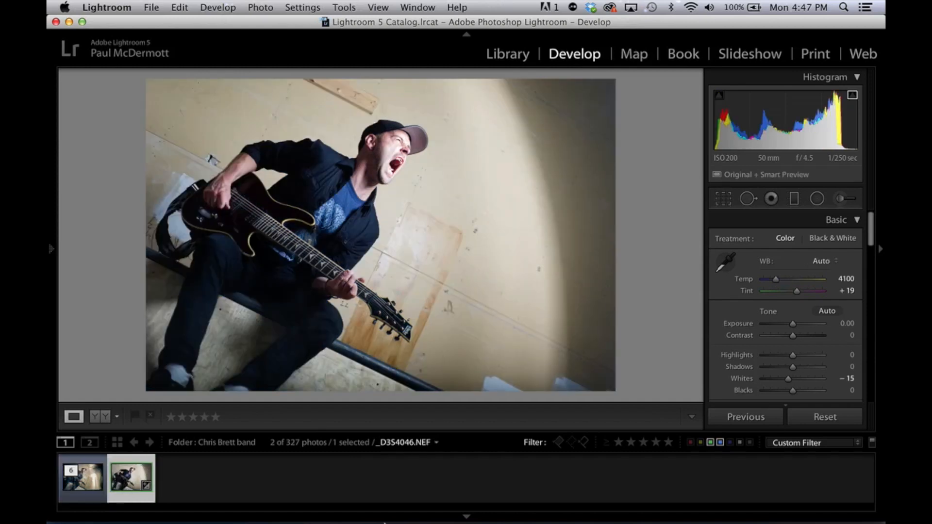
key(ctrl+Up)
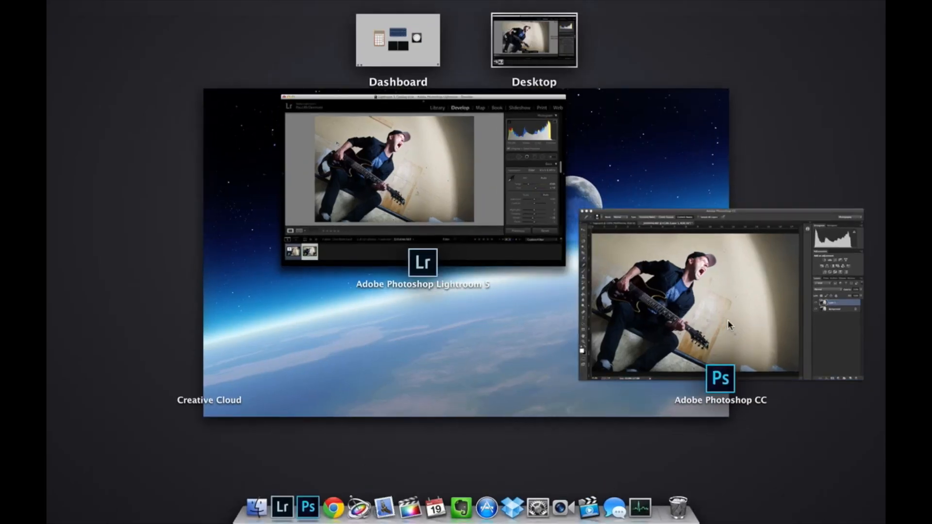
click(728, 320)
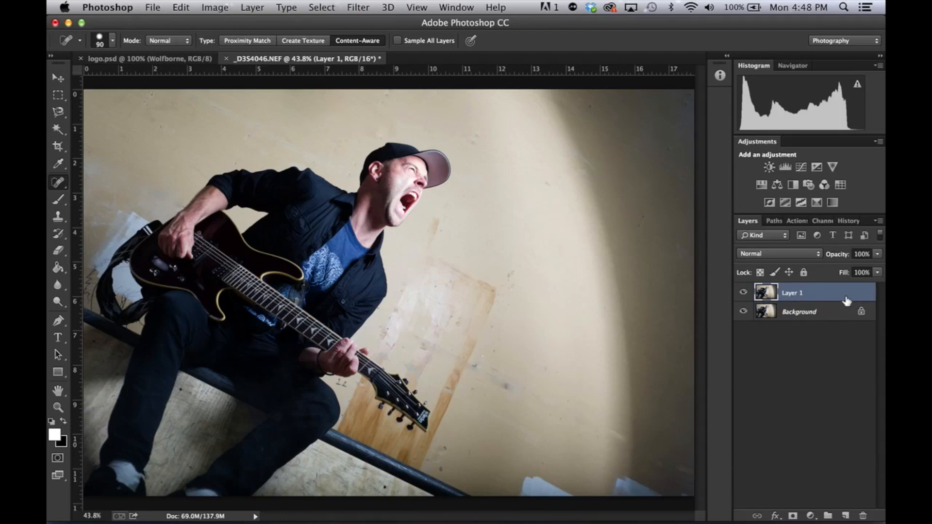
- Add a Curves adjustment layer and place Eyedropper colour samplers on the light part of the guitarist's shoe and on the black cap
click(801, 167)
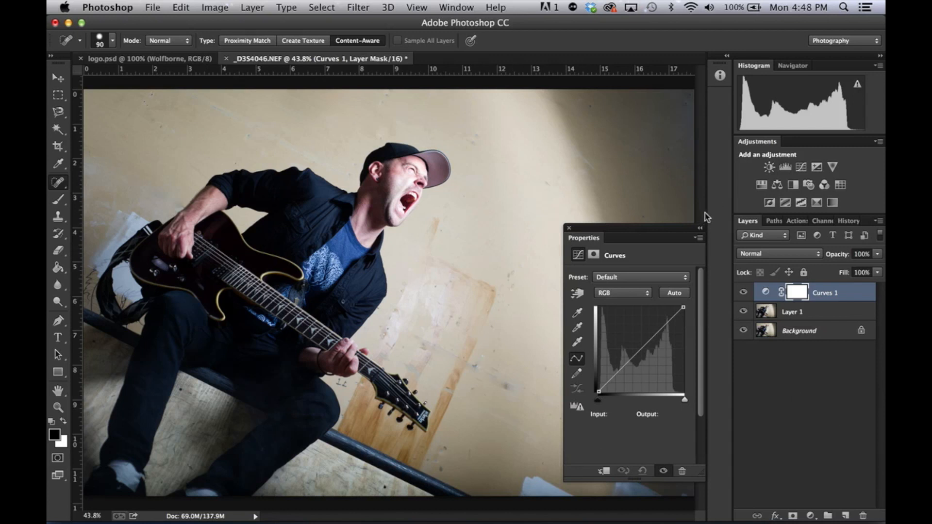
key(i)
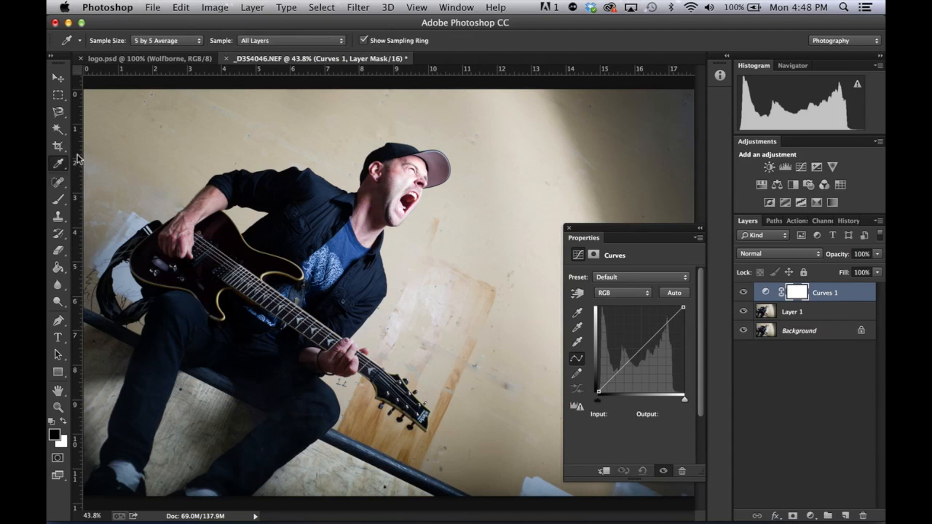
click(59, 164)
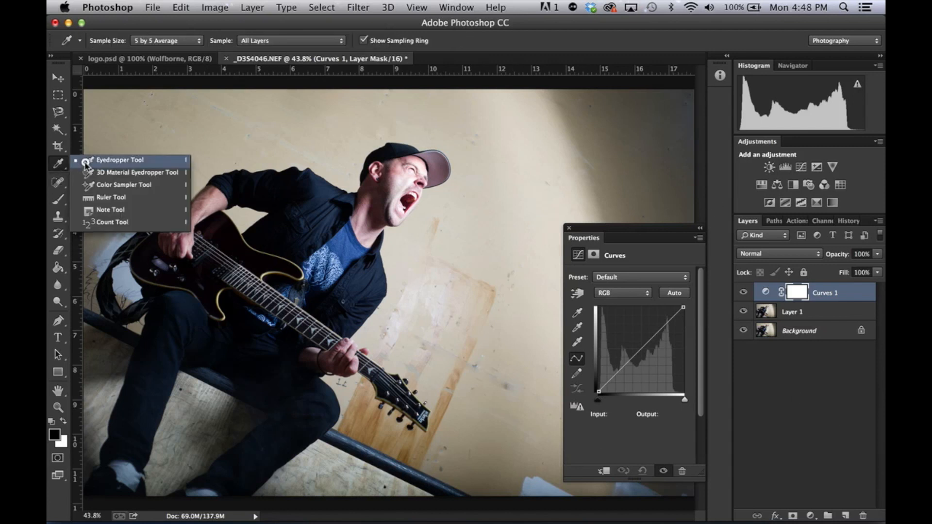
click(131, 162)
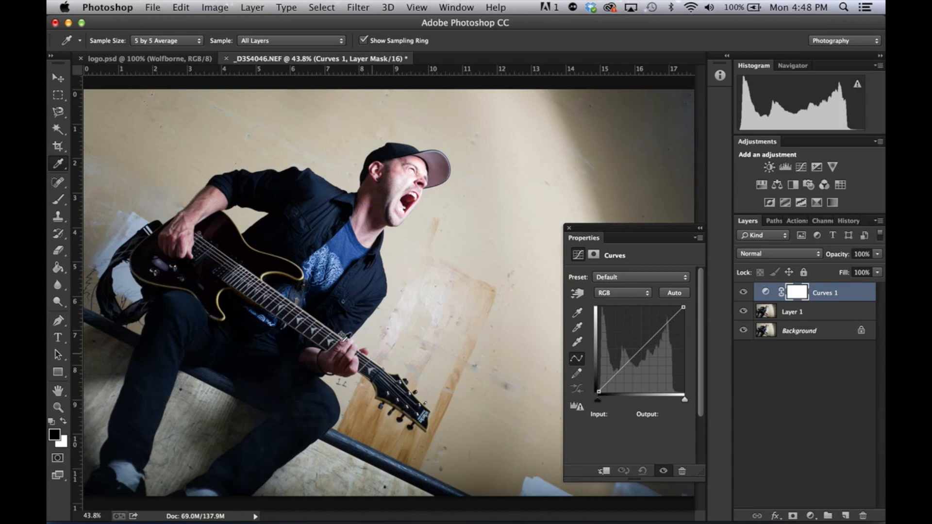
shift+click(129, 473)
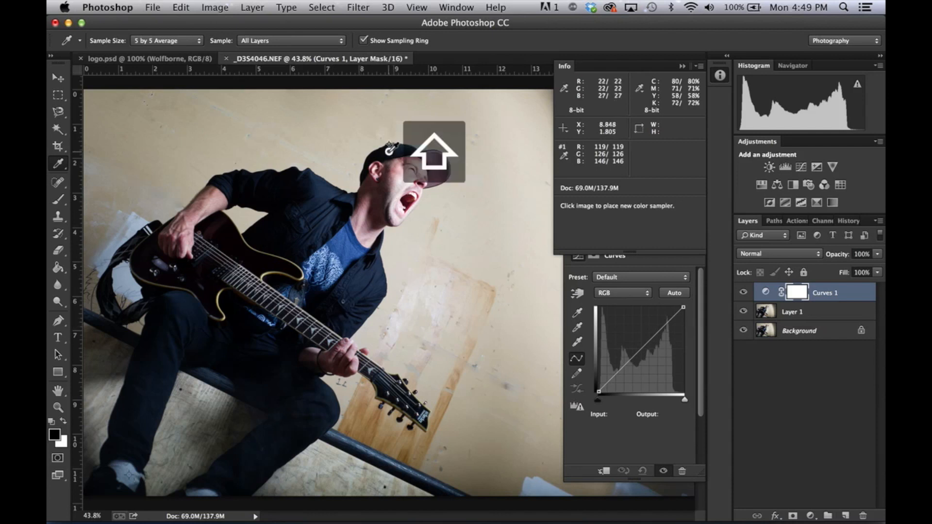
shift+click(390, 152)
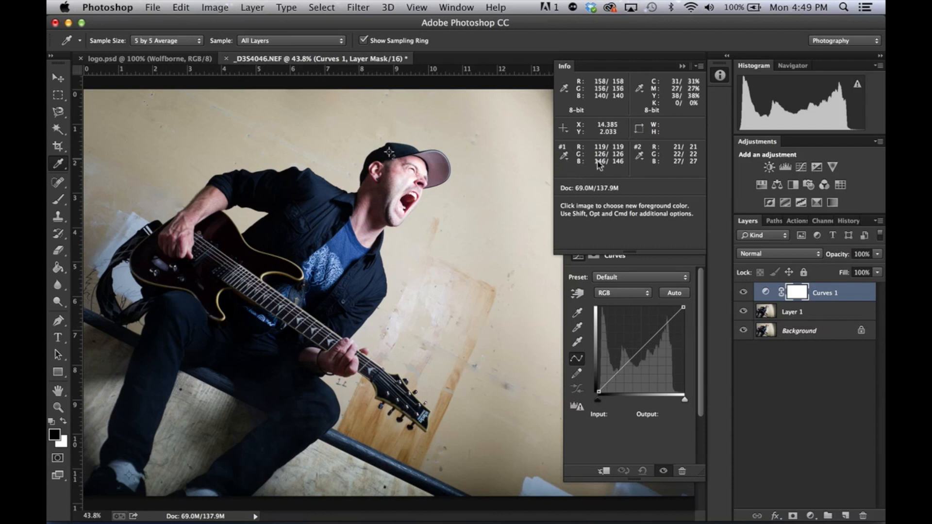
- In the Blue curve, use on-image adjustment on the shoe sample to lower input 140 to output 120
click(623, 293)
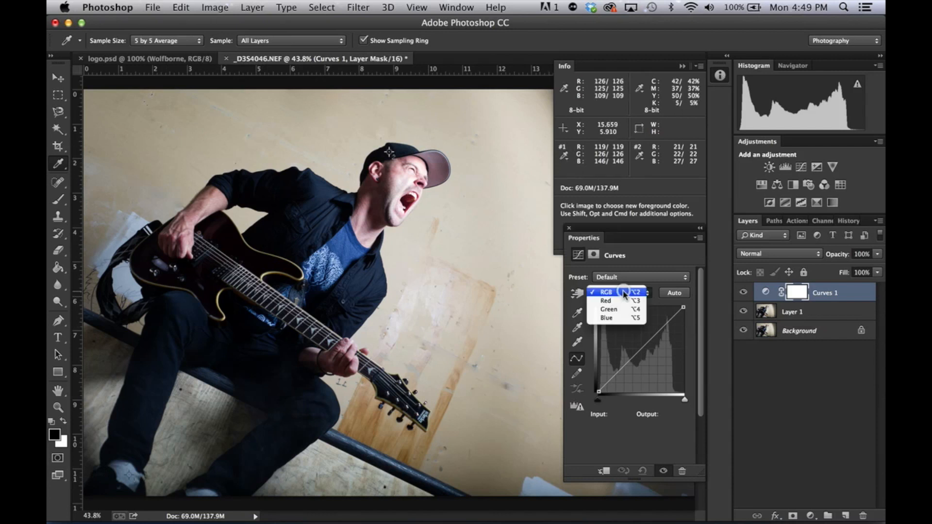
click(619, 319)
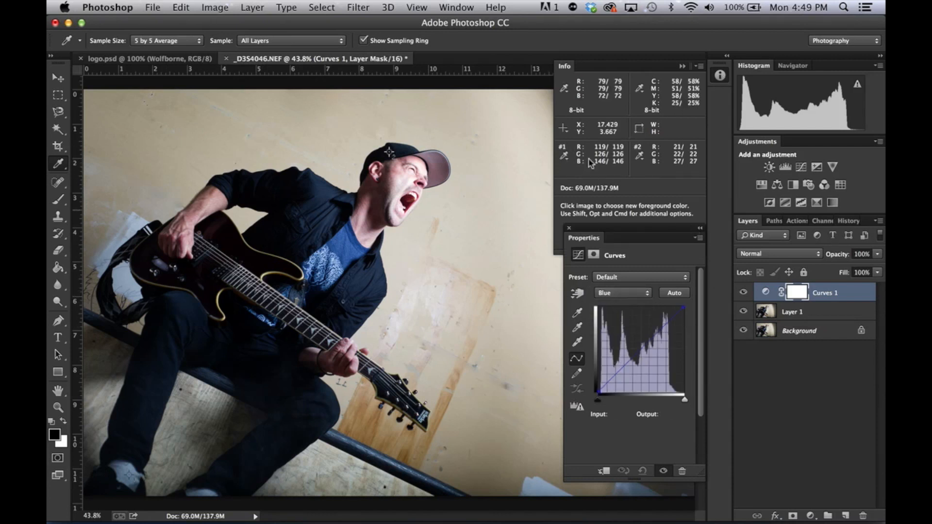
click(578, 294)
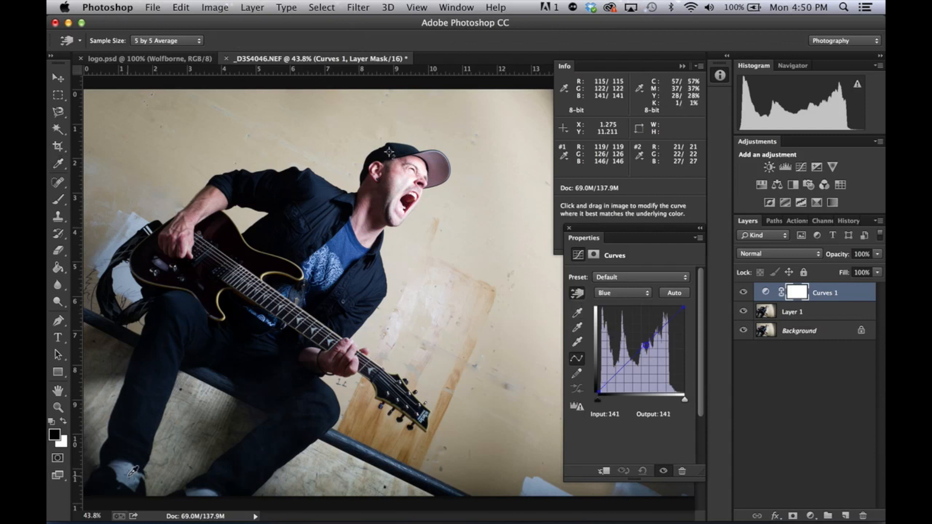
drag(129, 477, 128, 476)
drag(130, 478, 132, 483)
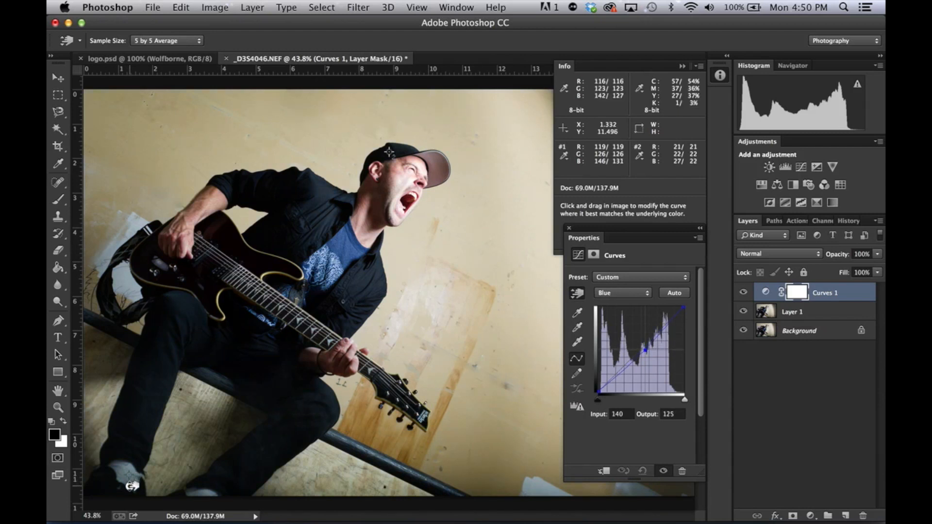
drag(132, 485, 133, 477)
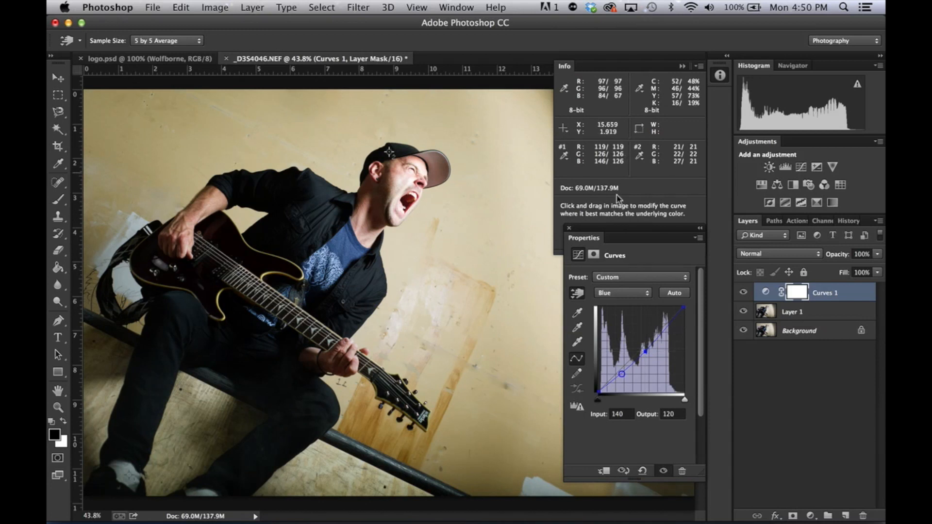
- In the Red curve, raise the shoe sample's tone from input 119 to output 126 with on-image adjustment
click(622, 294)
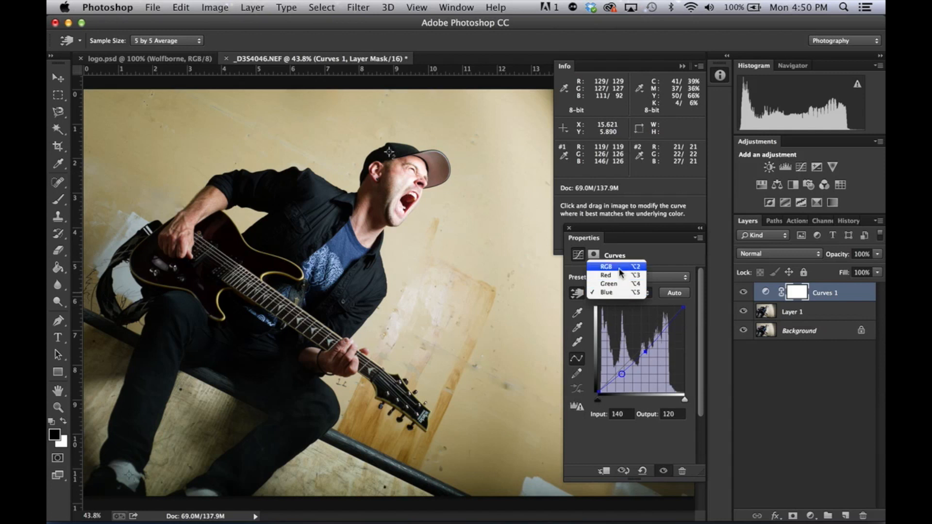
click(612, 275)
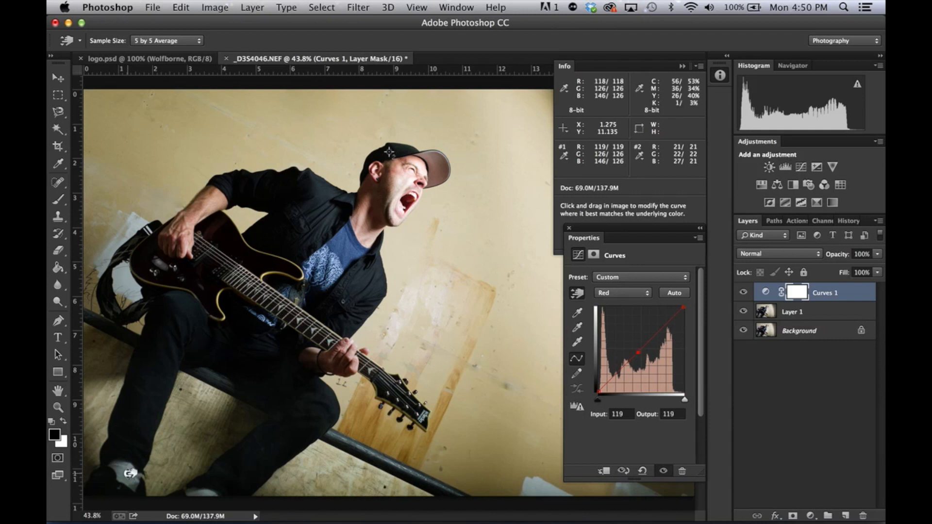
drag(131, 473, 132, 470)
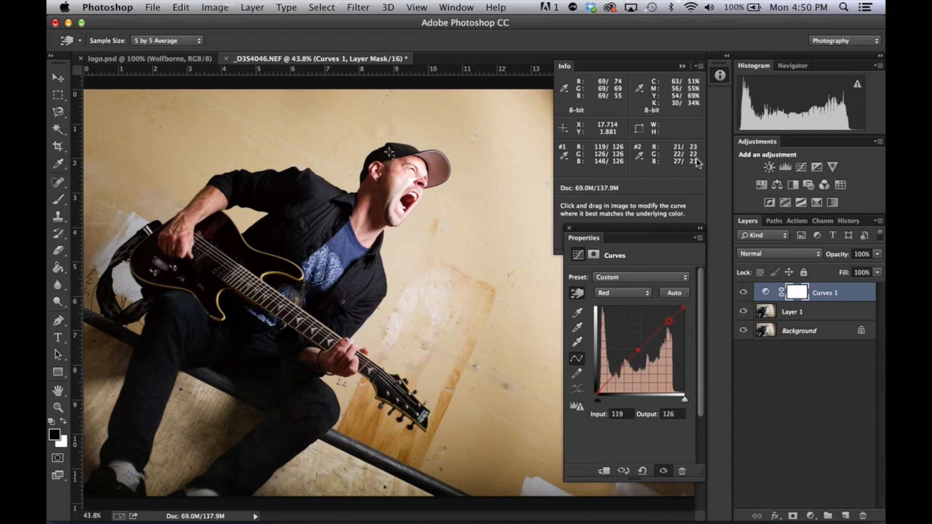
- Return to the Blue curve and adjust the black cap's shadow tone to input 28, output 23
click(610, 293)
click(609, 310)
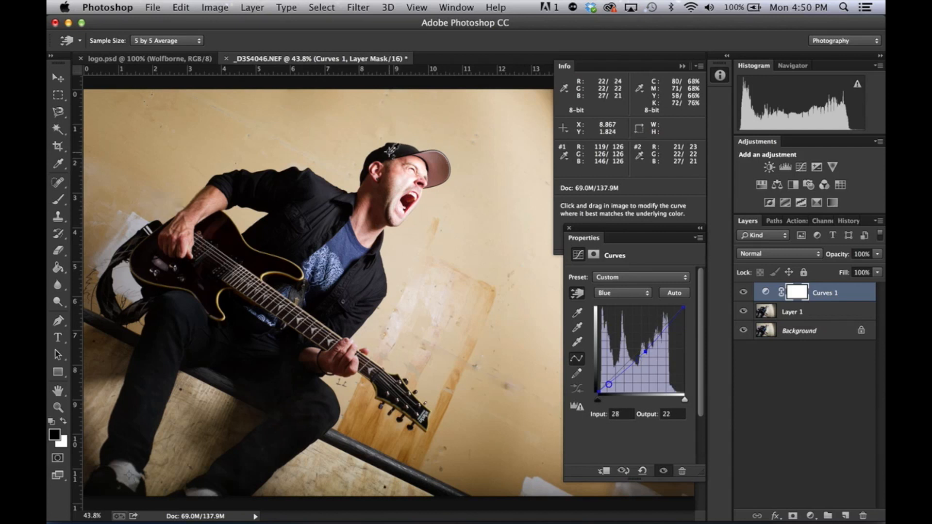
drag(392, 153, 392, 152)
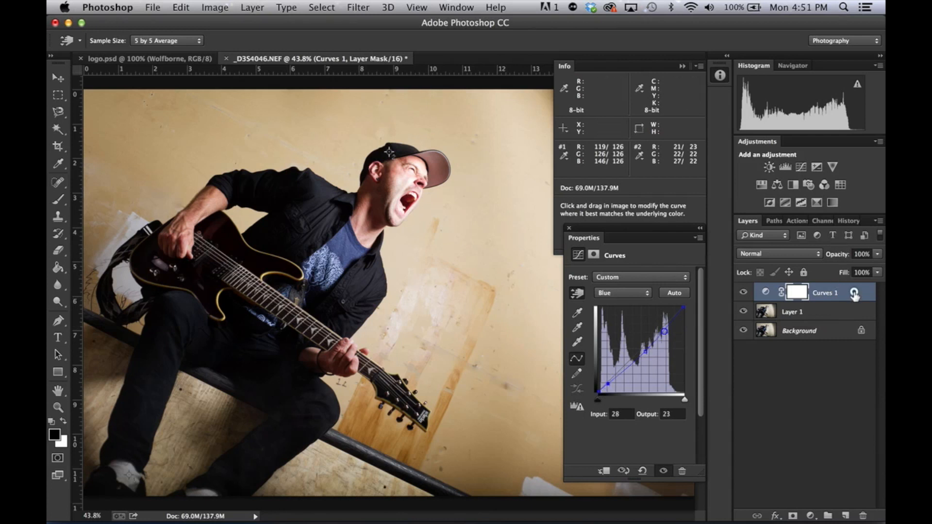
- Add a Hue/Saturation adjustment layer above Curves 1 and reduce the master saturation to -21
click(855, 295)
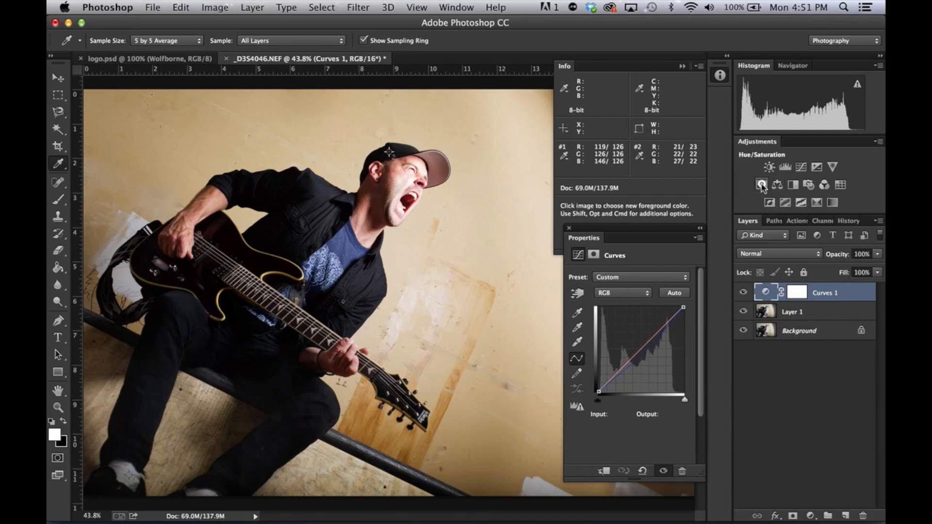
click(762, 186)
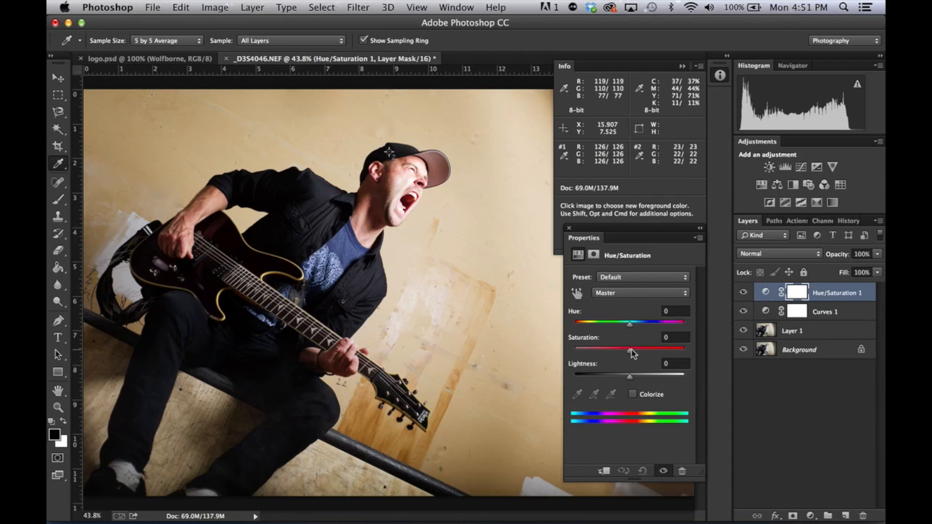
drag(631, 353, 618, 353)
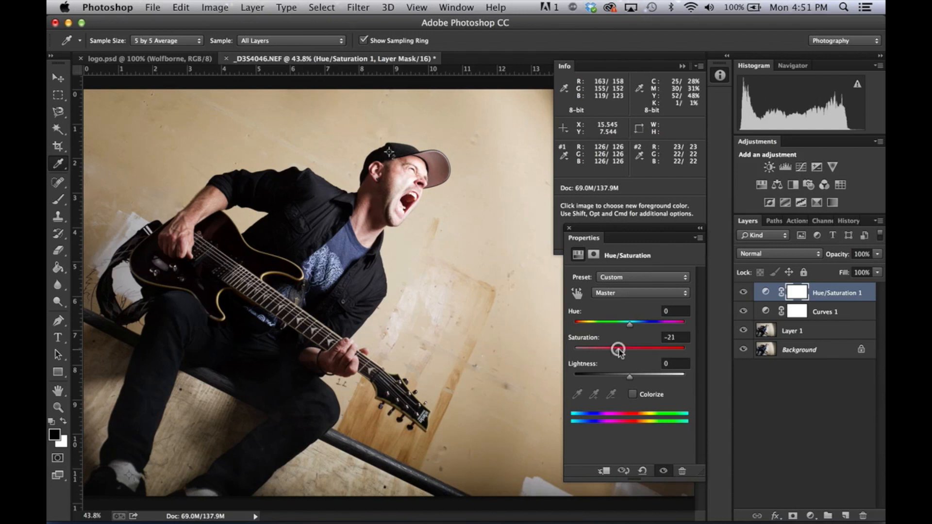
- Collapse the Properties and Info panels and dock Properties below the Info icon to clear the photo
click(701, 229)
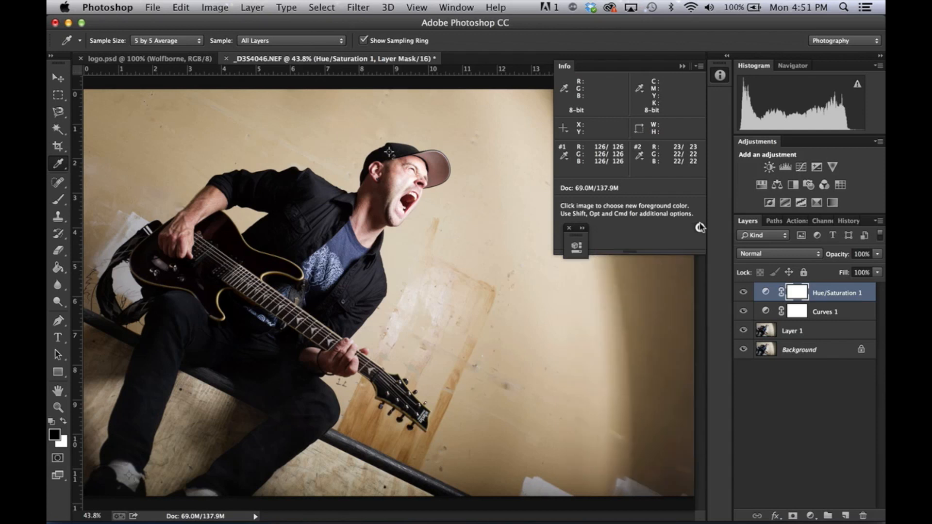
click(684, 67)
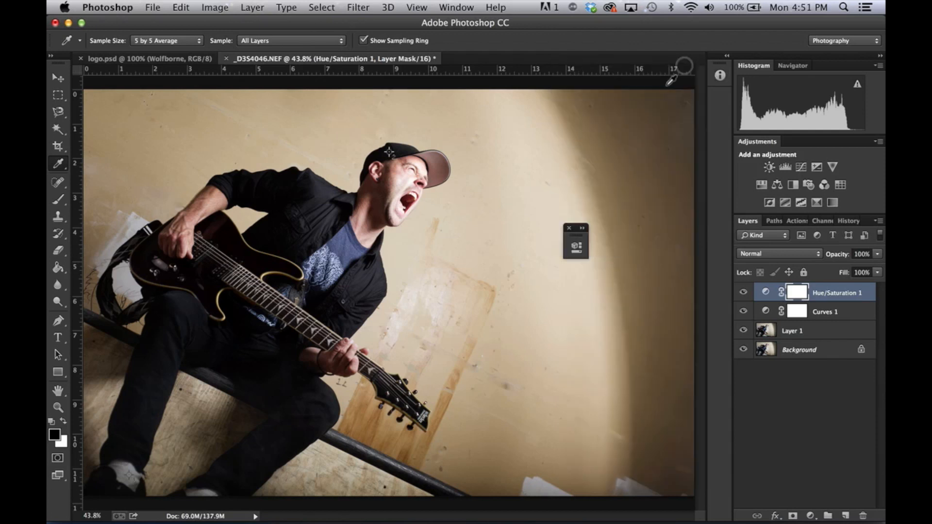
drag(580, 227, 719, 103)
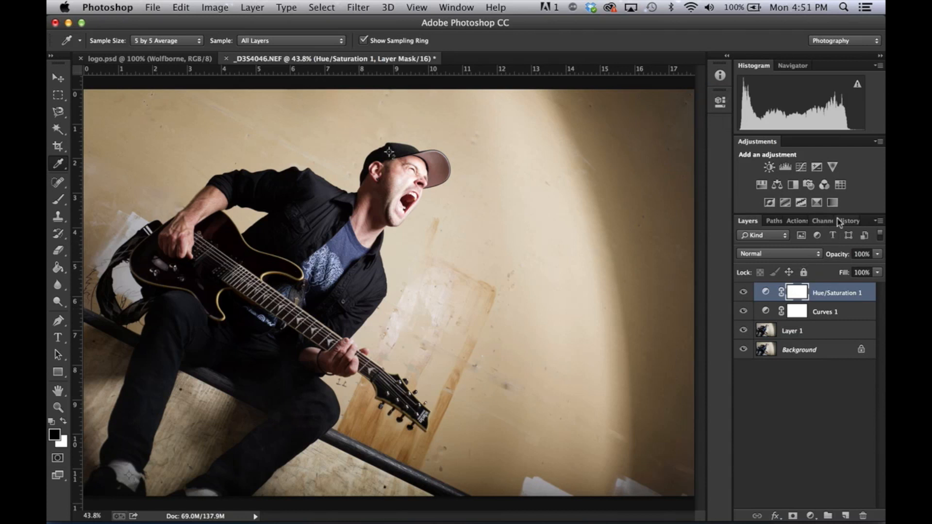
- Compare the original _D3S4046.NEF snapshot with the latest Hue/Saturation history state twice, ending on the edited state
click(851, 221)
scroll(801, 334, up, 10)
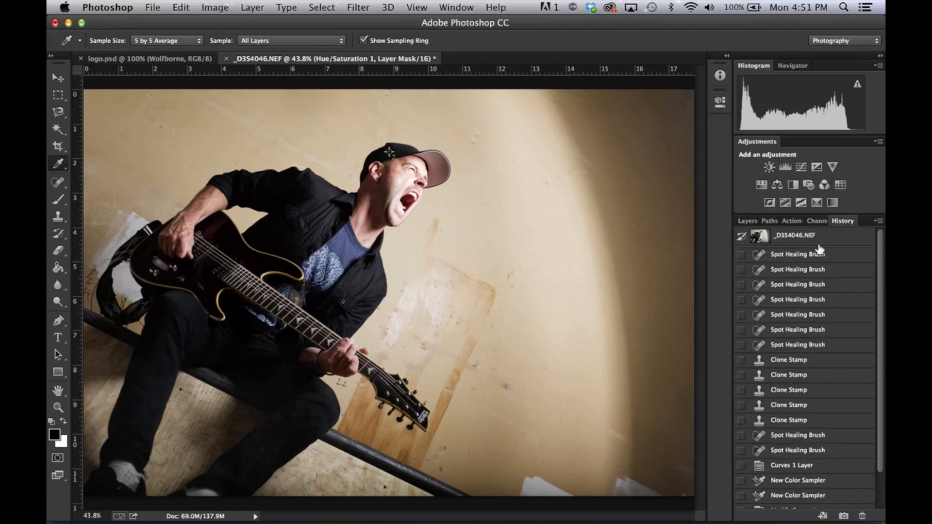
click(824, 235)
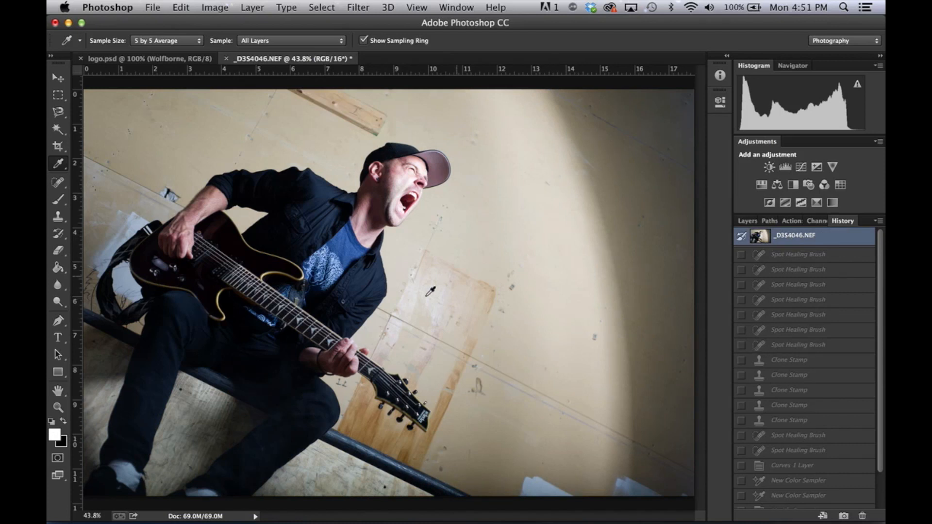
scroll(799, 351, down, 3)
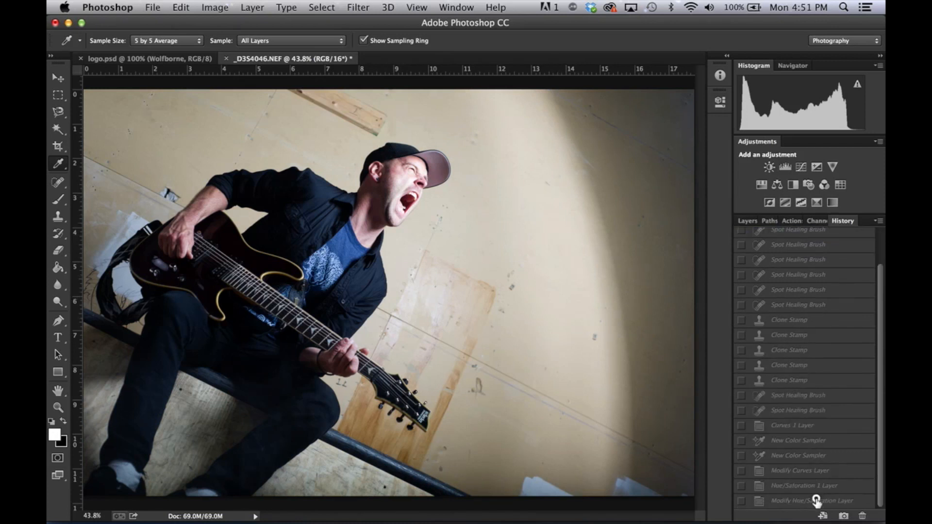
click(817, 501)
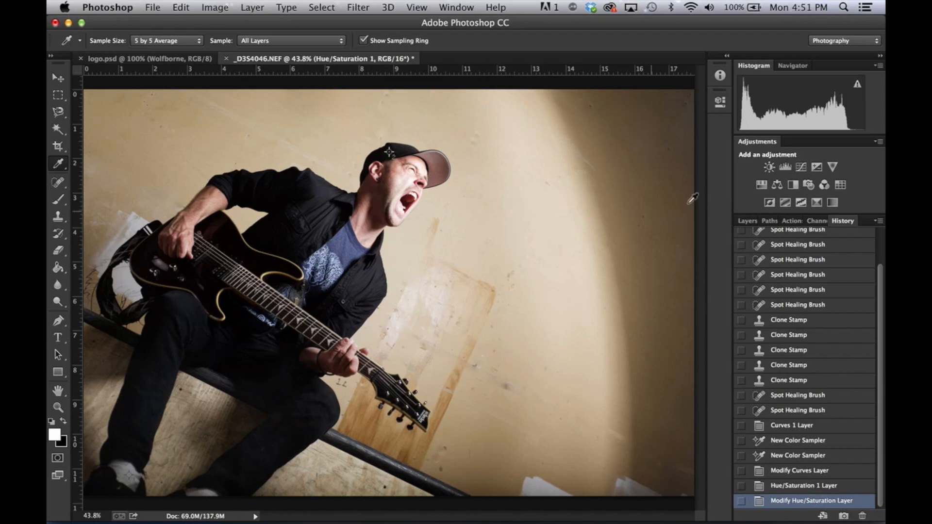
scroll(780, 278, up, 3)
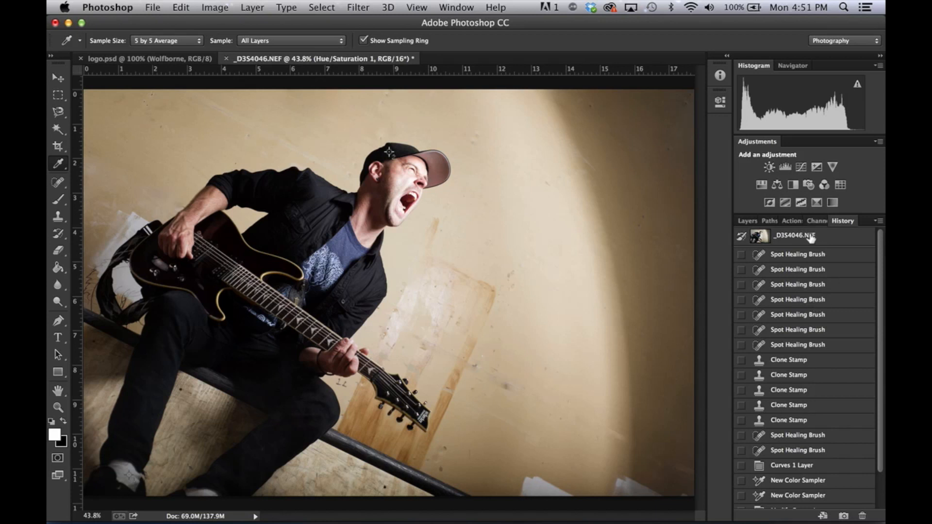
click(831, 237)
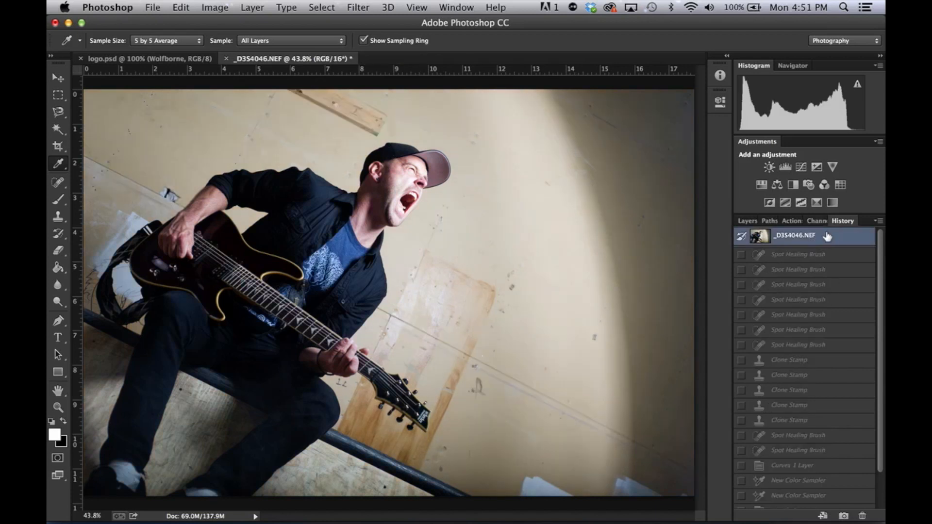
scroll(809, 438, down, 3)
click(803, 501)
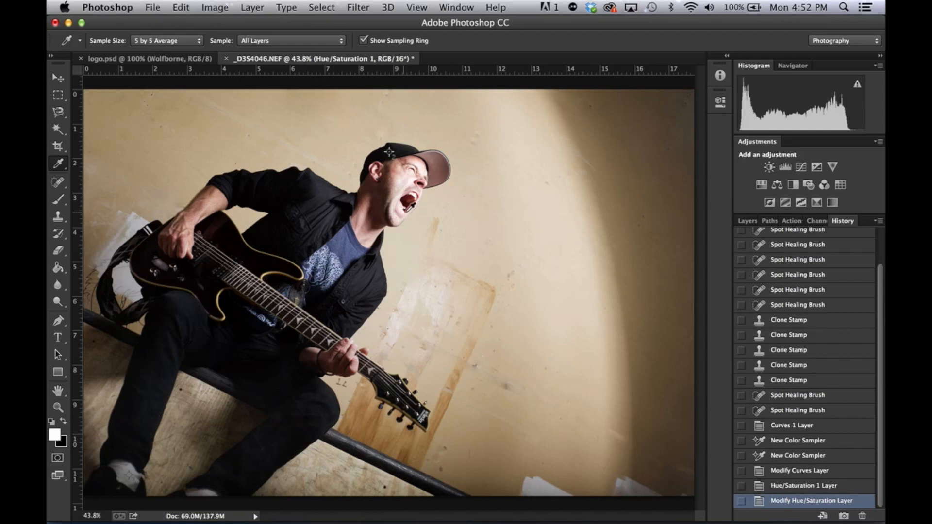
- Save the retouched guitarist photo, close it and switch to Lightroom
key(super+s)
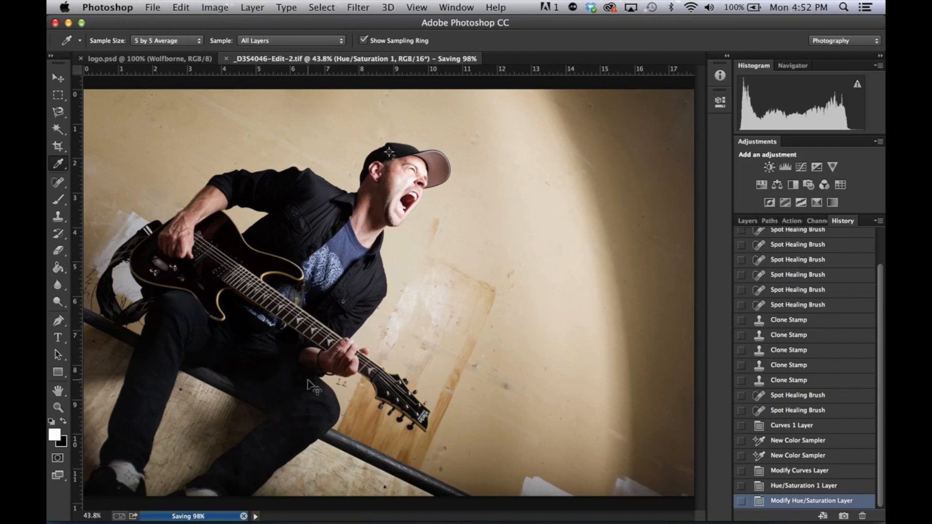
key(super+w)
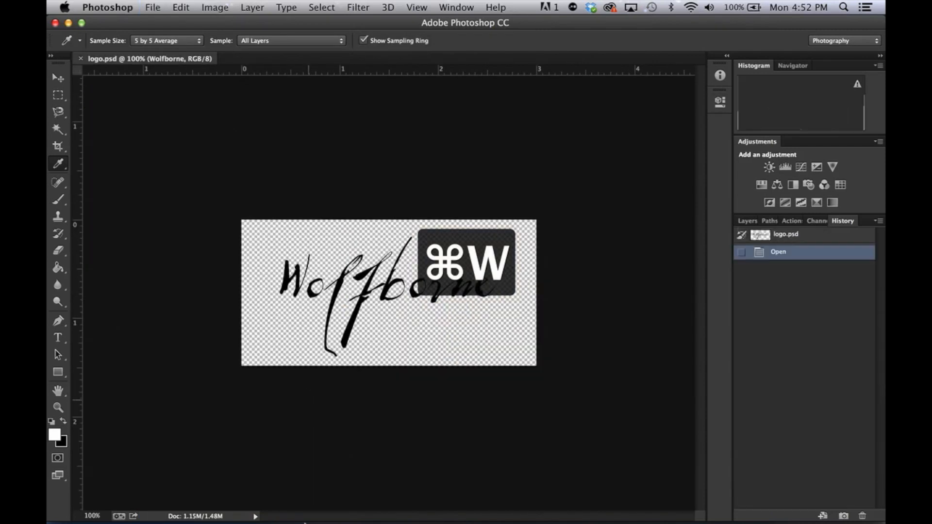
mouse_move(306, 523)
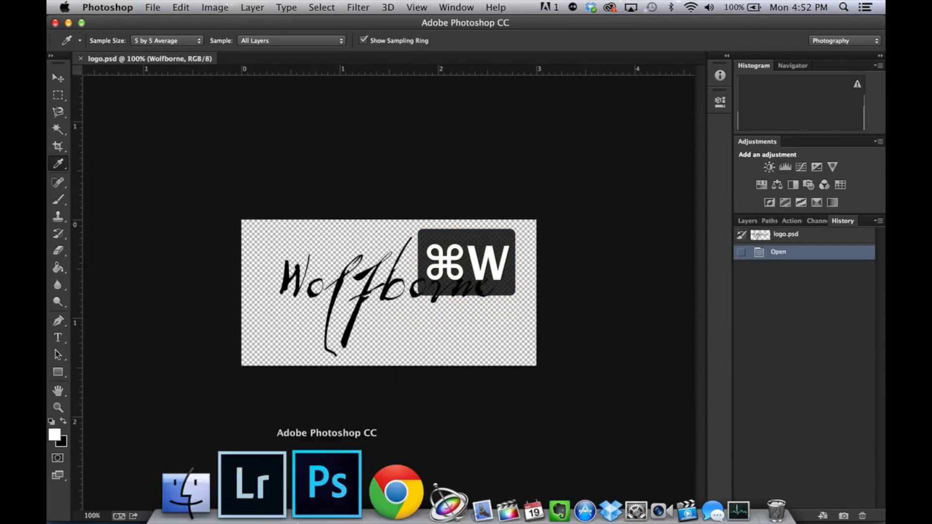
click(287, 487)
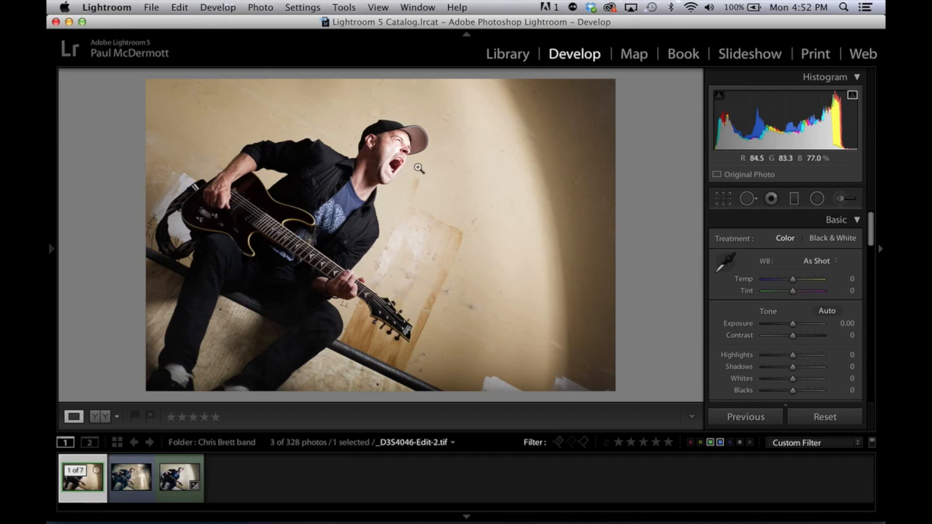
- Tone down the bright areas around the singer's face by setting Highlights to -5 and Whites to -42
click(403, 167)
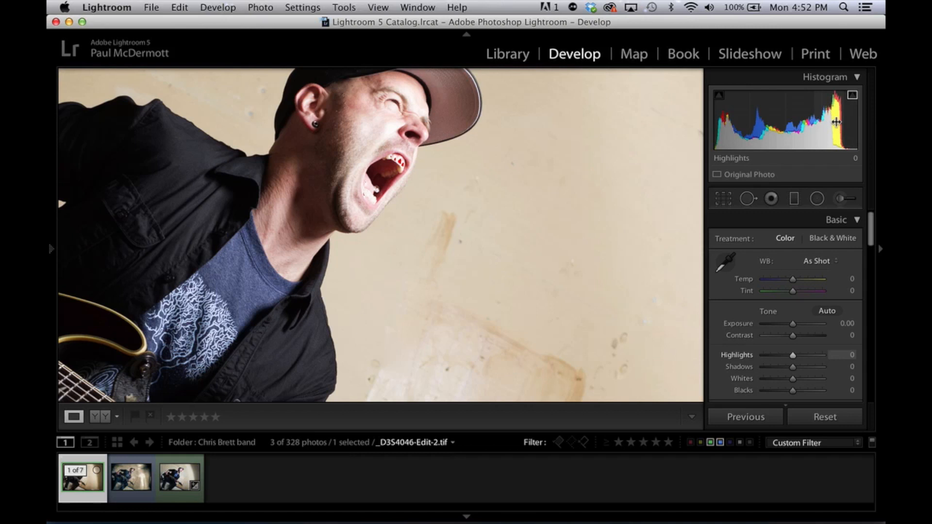
drag(833, 122, 826, 118)
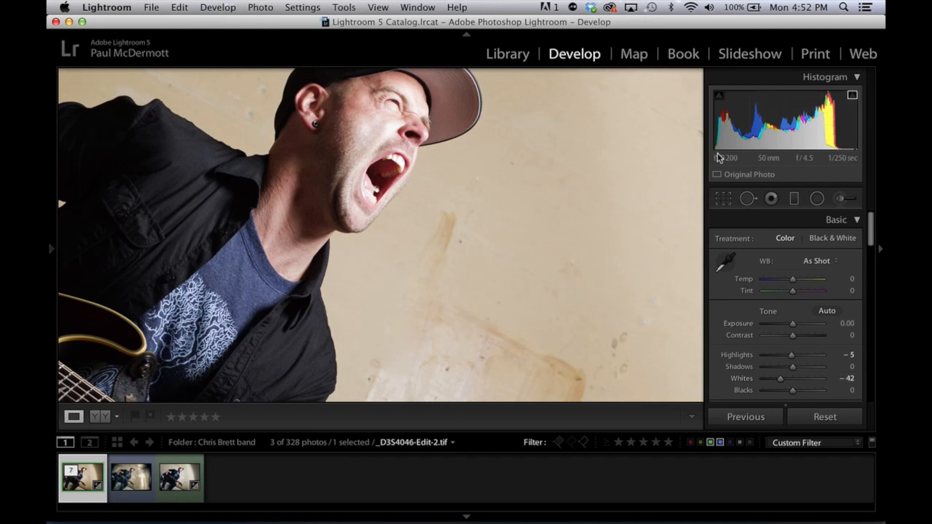
click(442, 183)
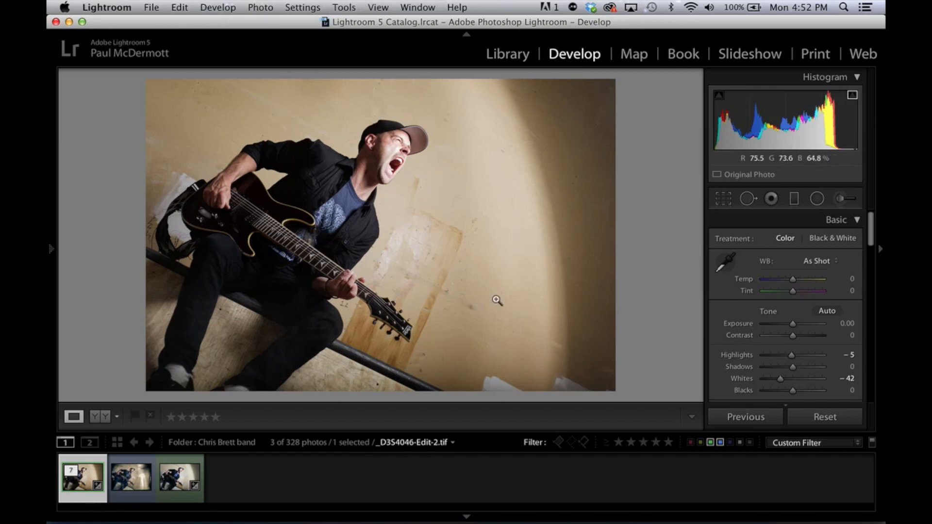
- Send the adjusted photo _D3S4046-Edit-2.tif from Lightroom to Color Efex Pro 4 for editing
click(447, 149)
right_click(447, 148)
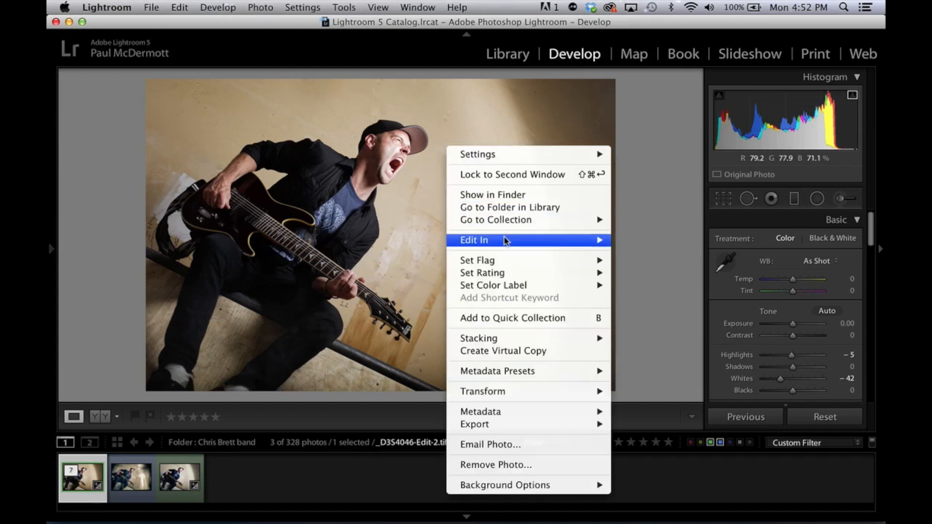
mouse_move(505, 240)
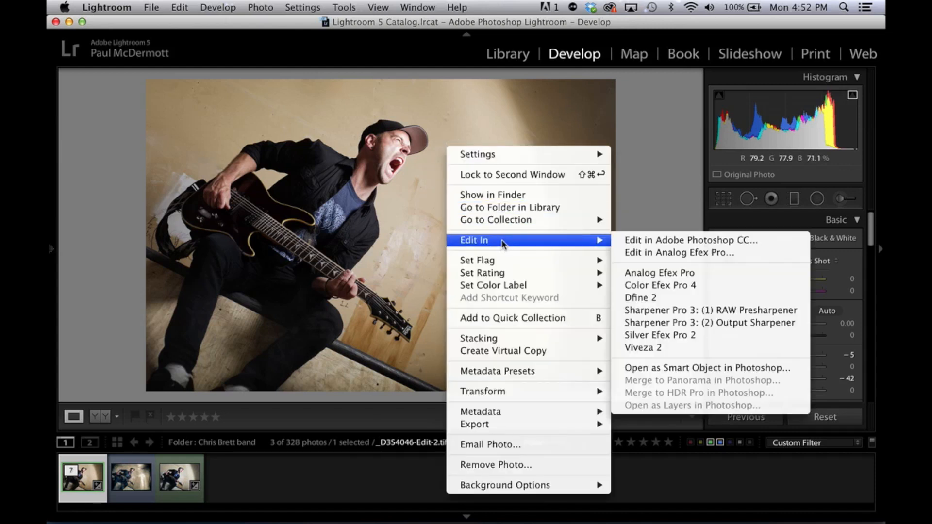
click(656, 287)
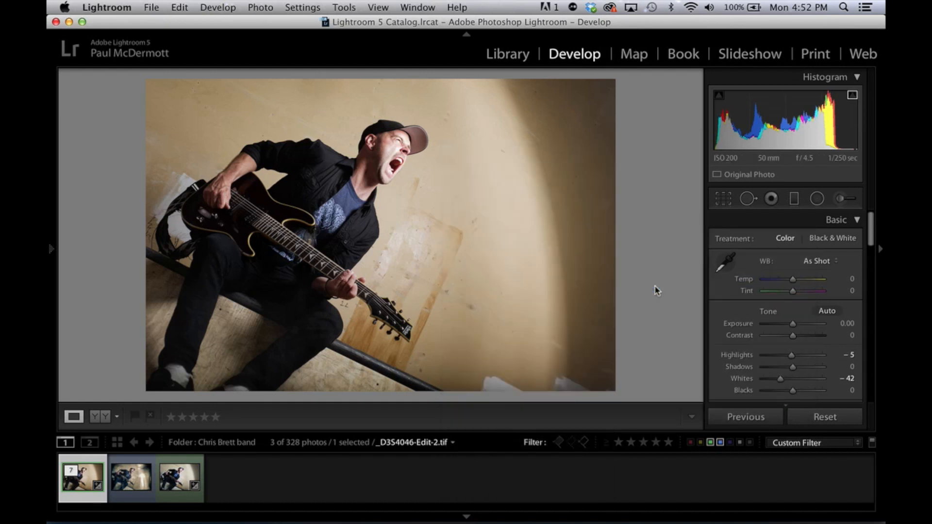
key(Return)
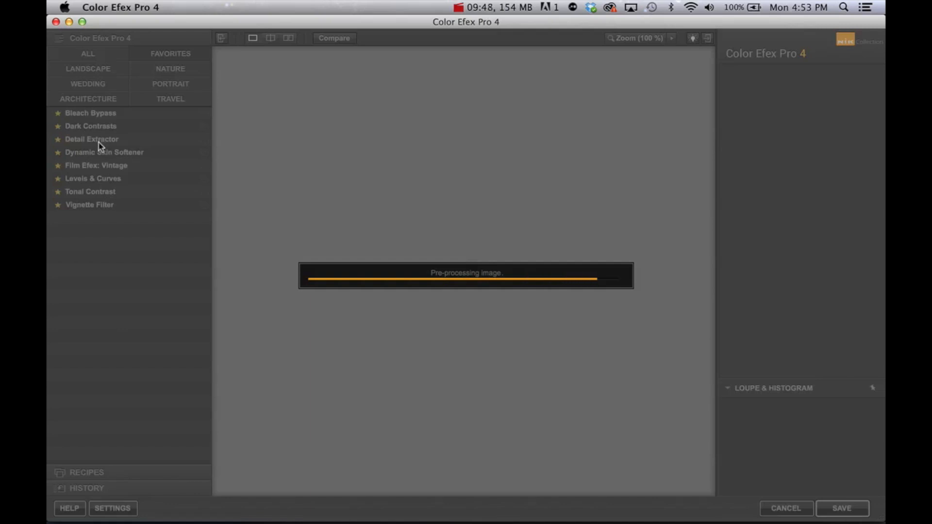
- Apply the Detail Extractor filter at 35% and toggle its effect to compare the photo with and without it
click(98, 142)
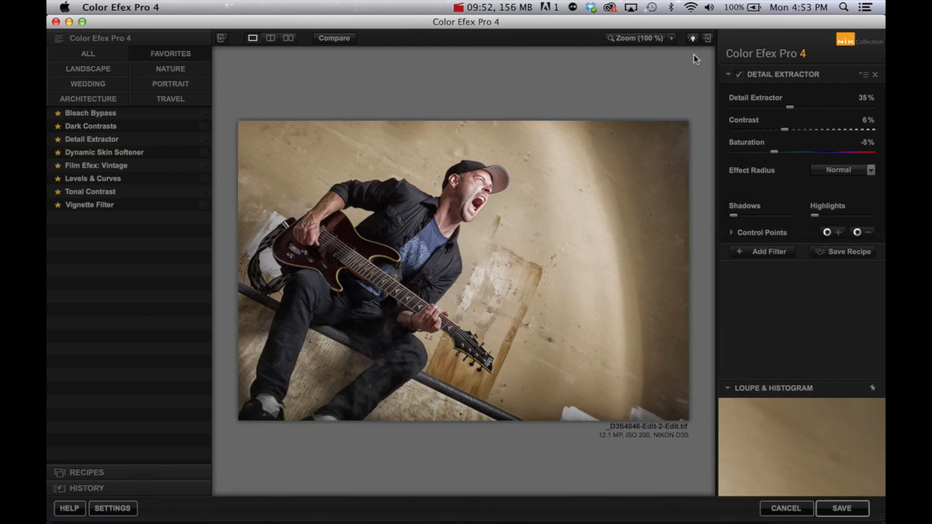
click(742, 76)
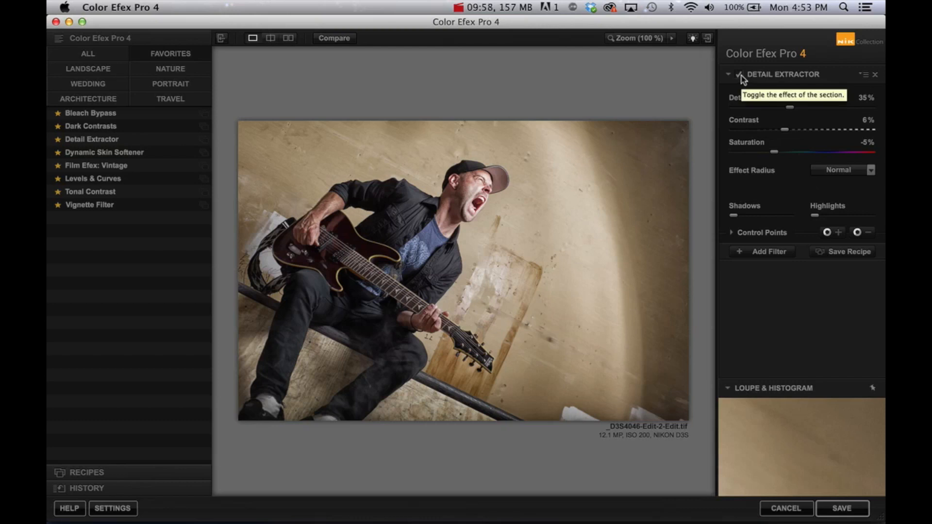
click(742, 76)
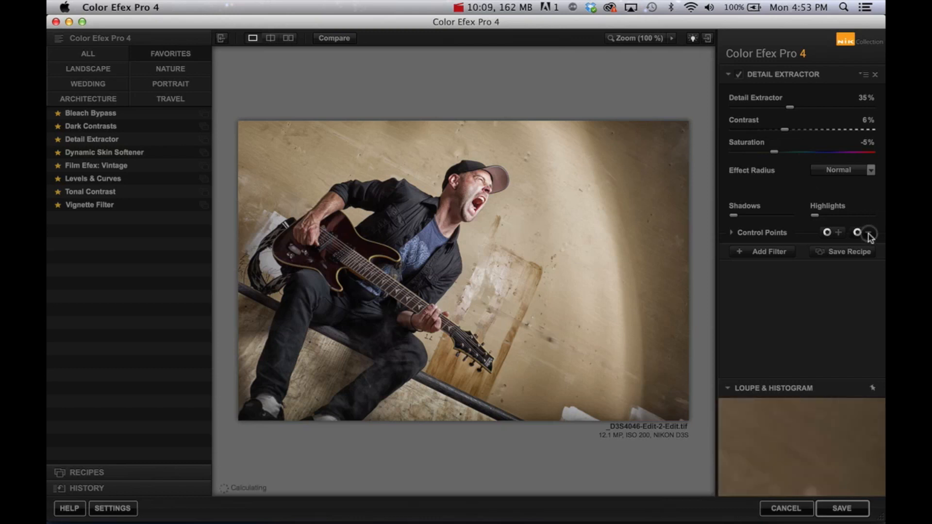
click(476, 189)
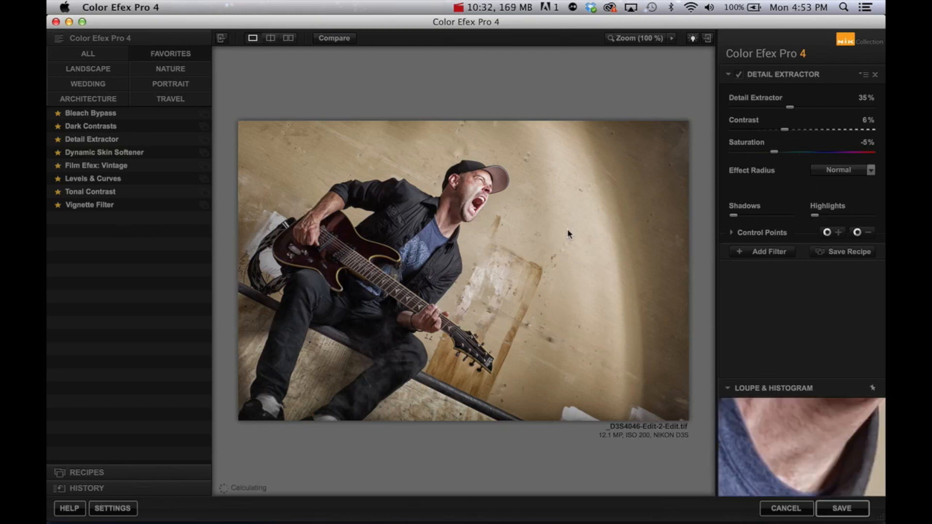
- Stack a Vignette Filter on the Detail Extractor, reduce its opacity to 28% and save the filtered photo back to Lightroom
click(772, 253)
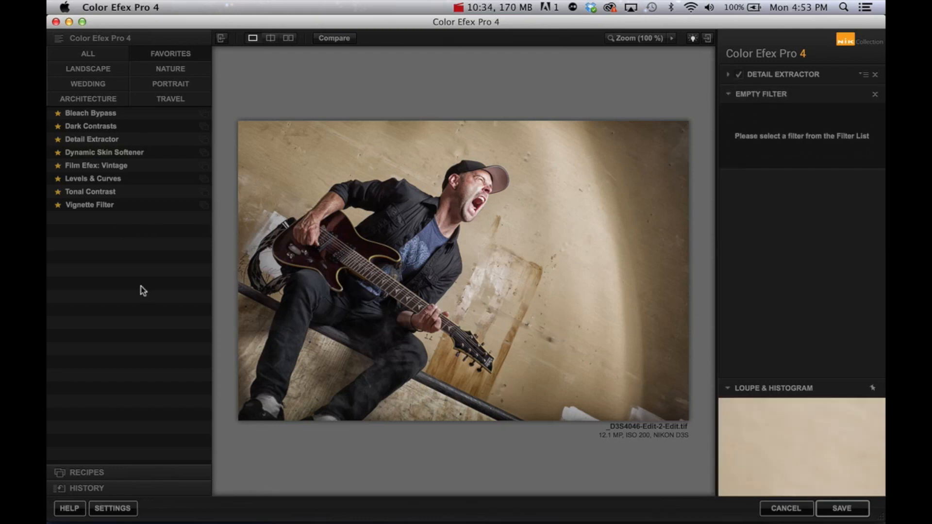
click(103, 193)
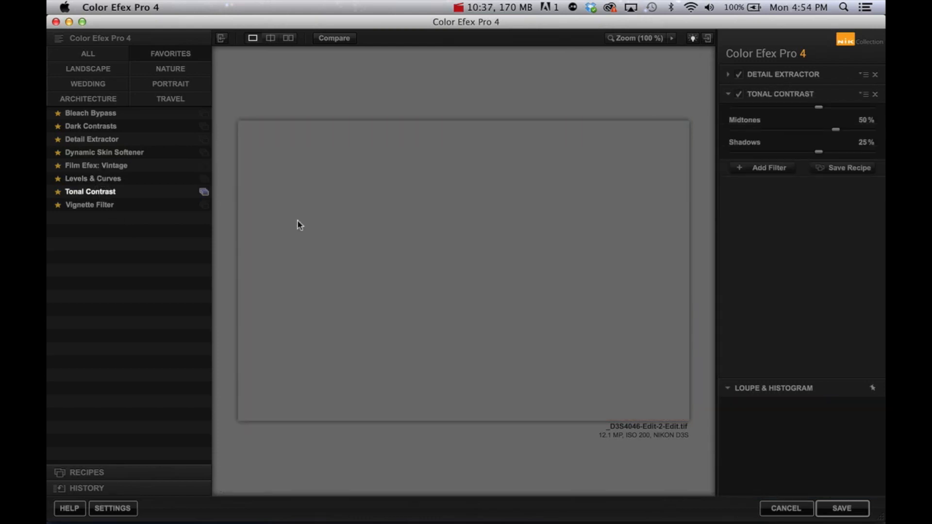
click(92, 205)
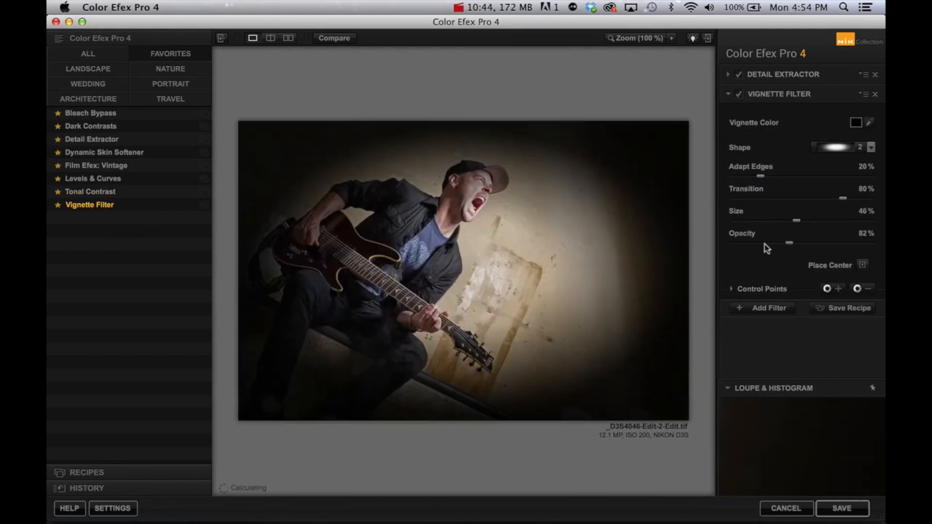
drag(791, 243, 761, 246)
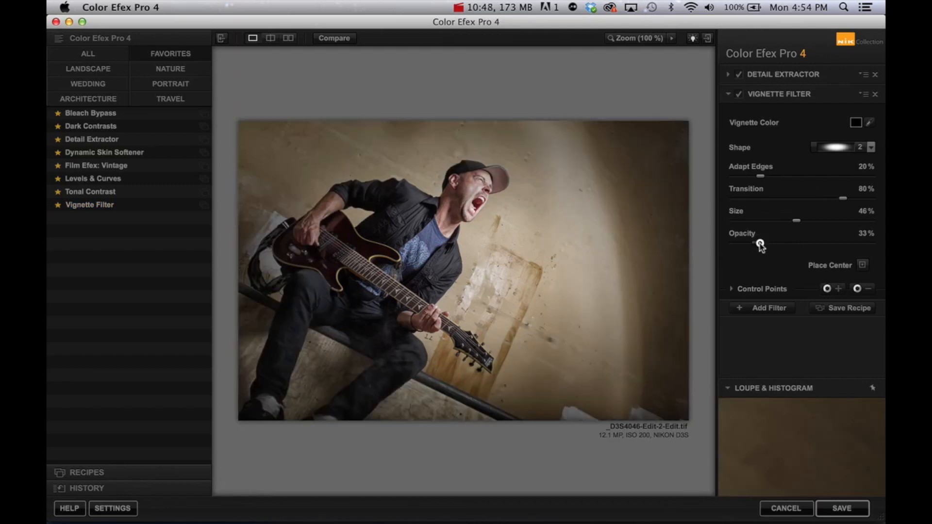
drag(761, 244, 753, 243)
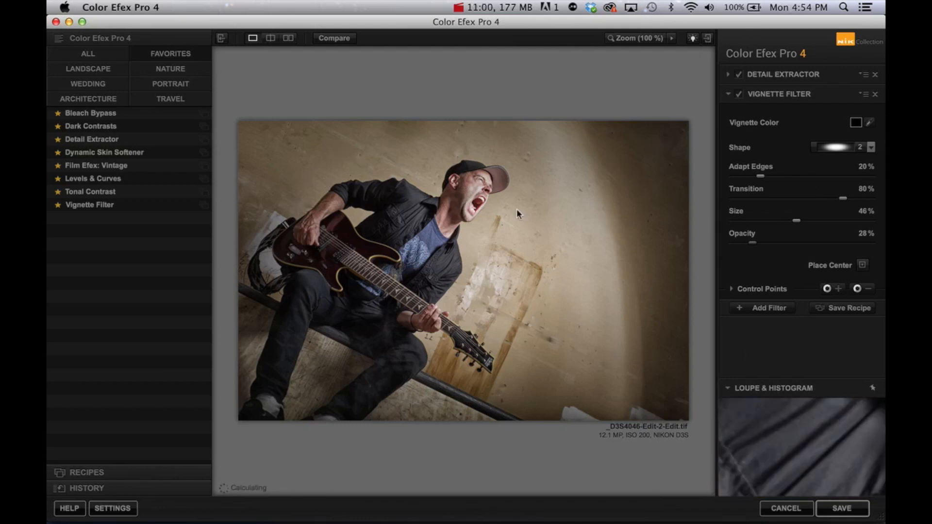
click(843, 508)
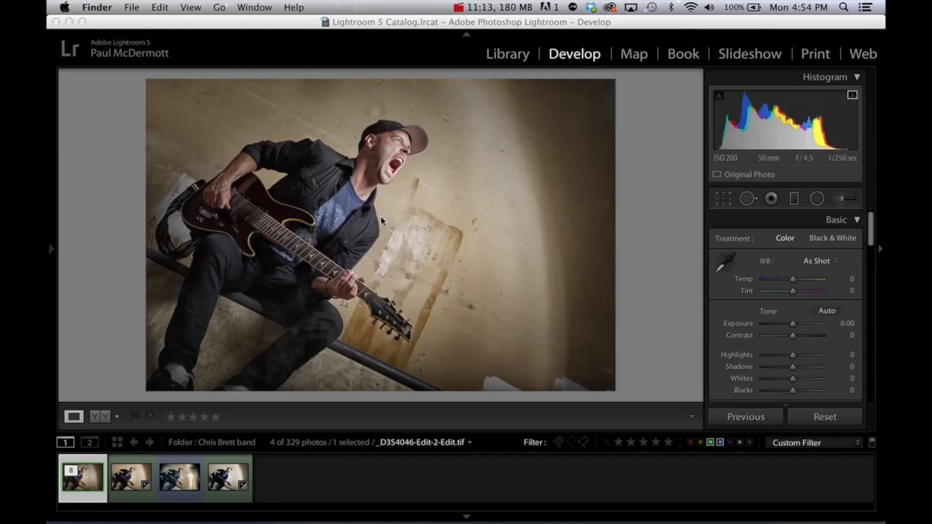
- Compare the filtered _D3S4046-Edit-2-Edit.tif with the unfiltered _D3S4046-Edit-2.tif, ending on the filtered version
click(127, 486)
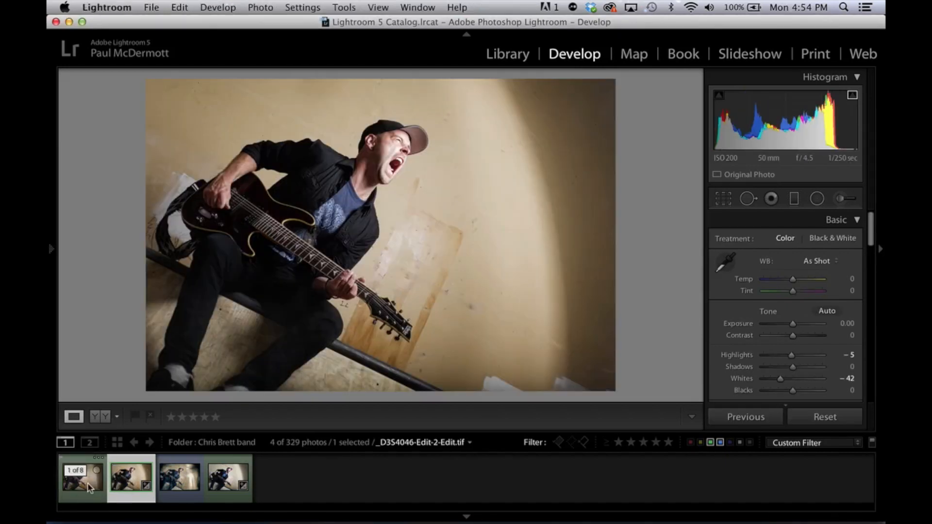
click(86, 488)
click(127, 483)
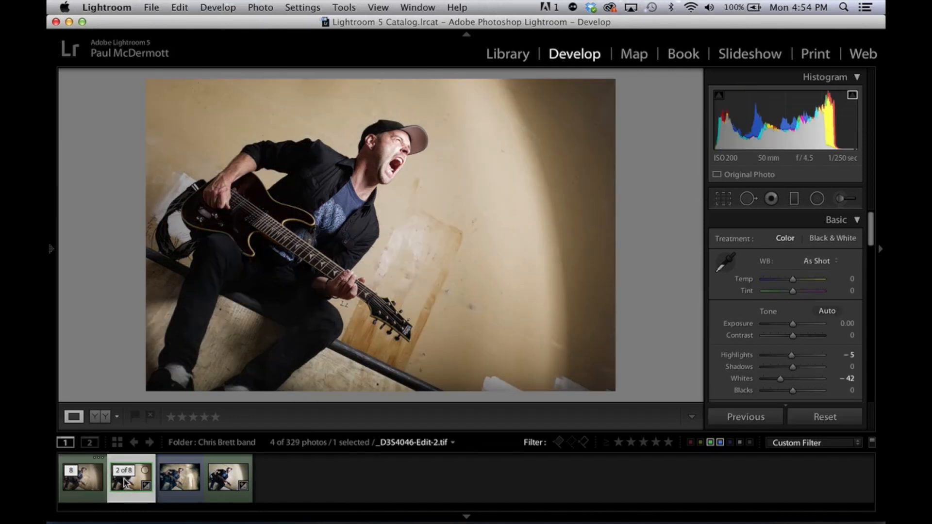
click(85, 486)
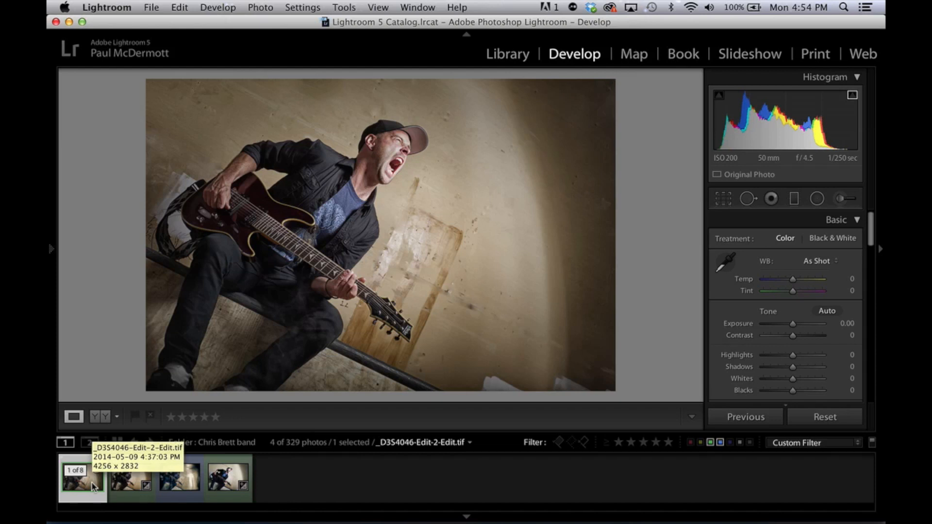
- Compare the new filtered and unfiltered versions with the finished Wolfborne edit to judge the remaining differences
click(128, 483)
click(188, 490)
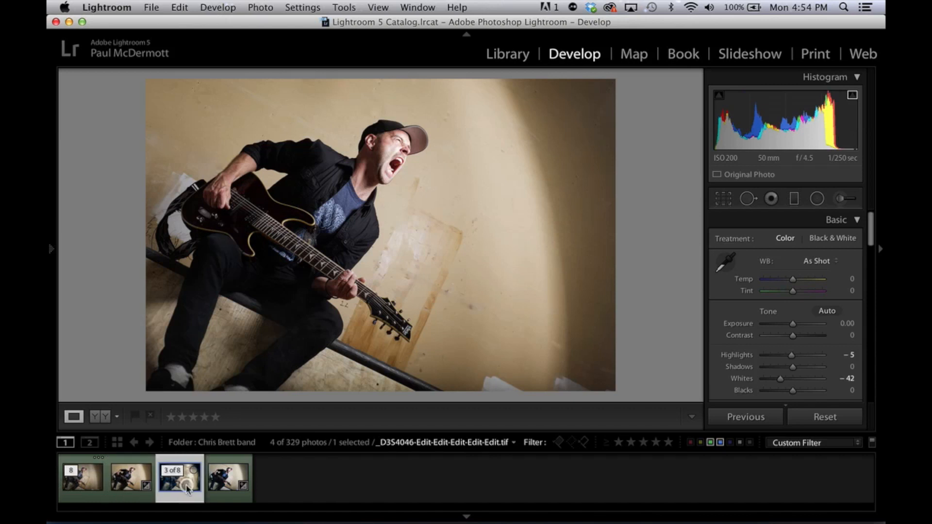
click(92, 483)
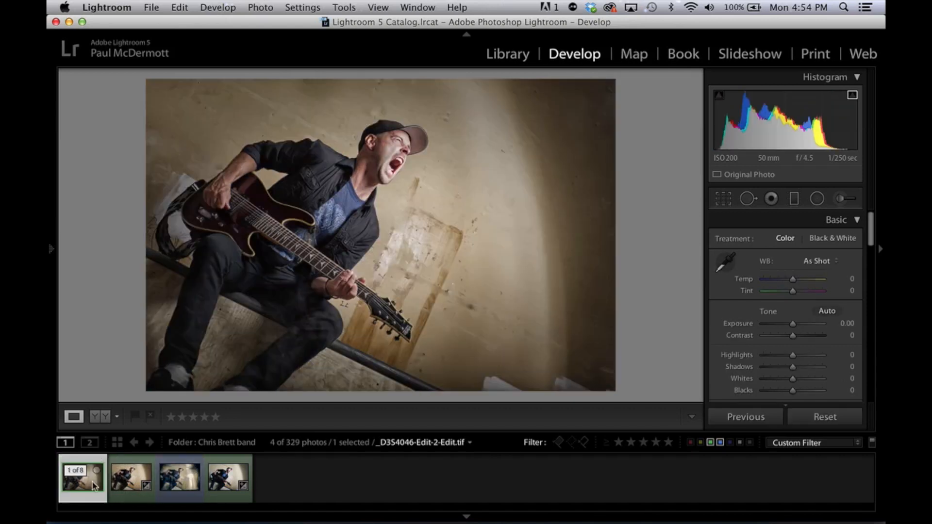
click(176, 490)
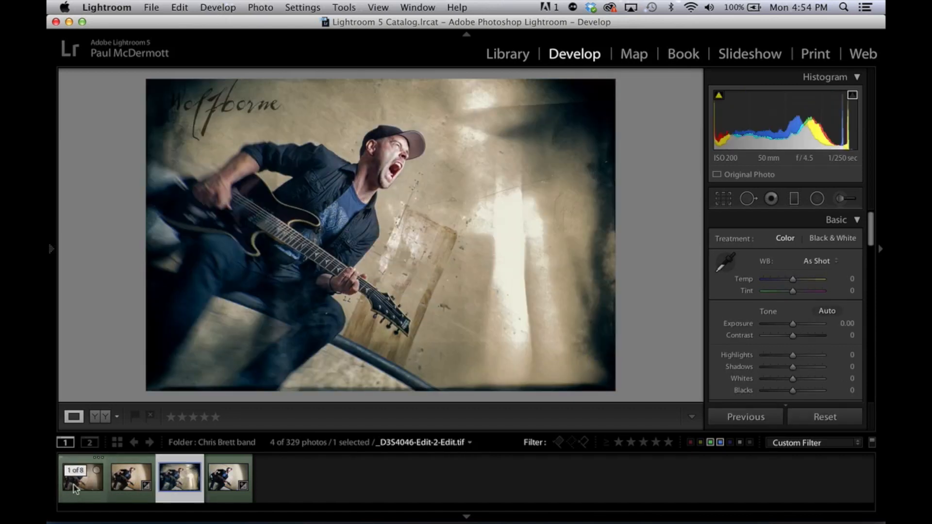
click(75, 488)
click(169, 488)
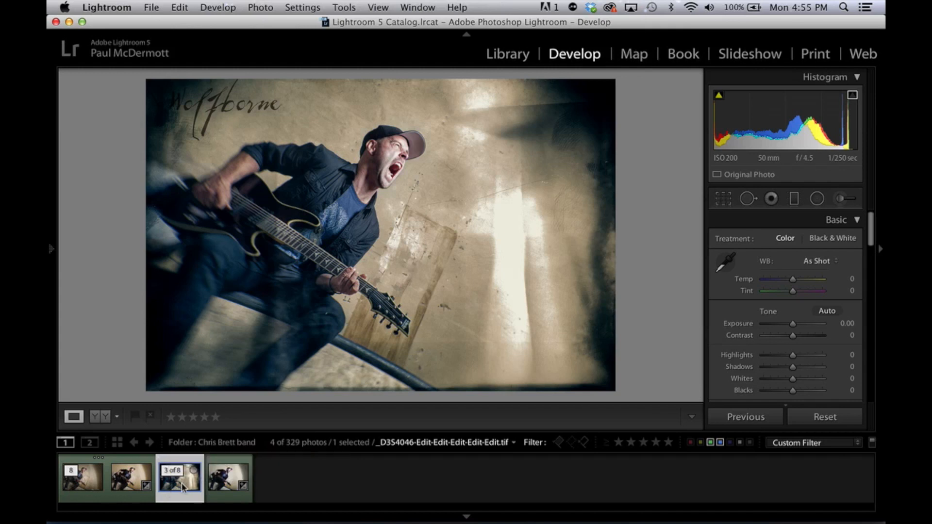
click(90, 485)
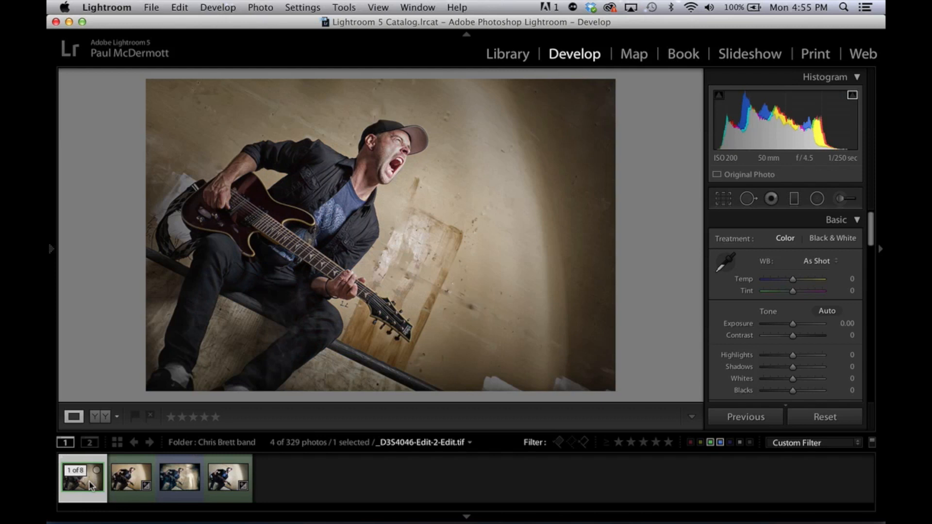
click(179, 484)
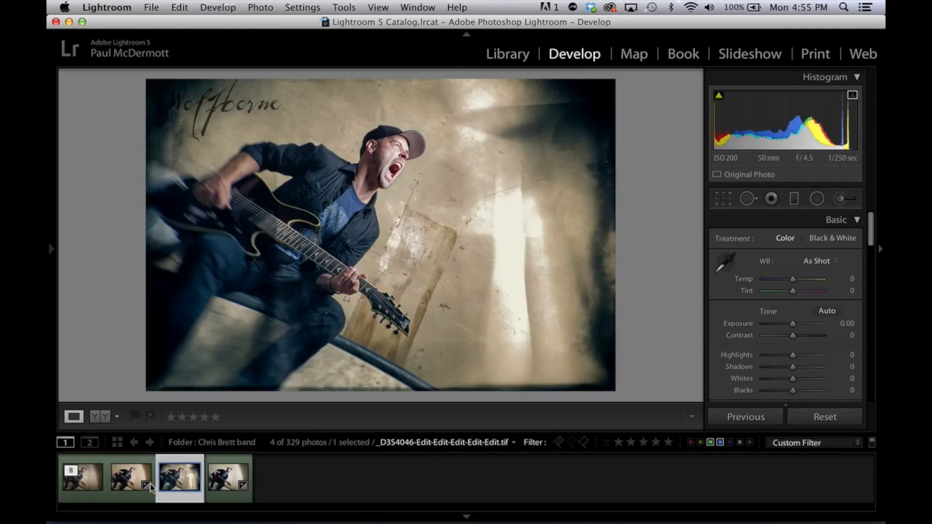
click(136, 486)
click(80, 486)
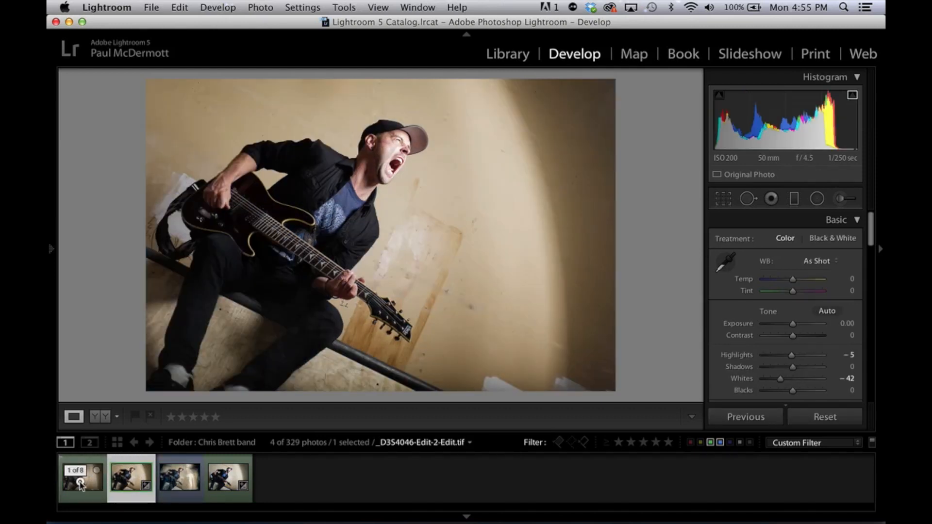
click(181, 488)
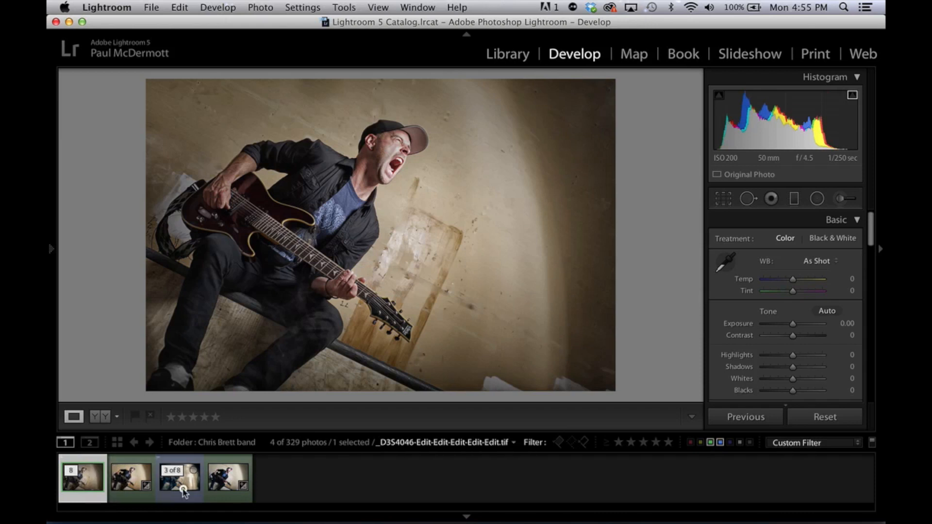
- Open _D3S4046-Edit-2-Edit.tif in Photoshop CC with the Edit a Copy with Lightroom Adjustments option
click(84, 483)
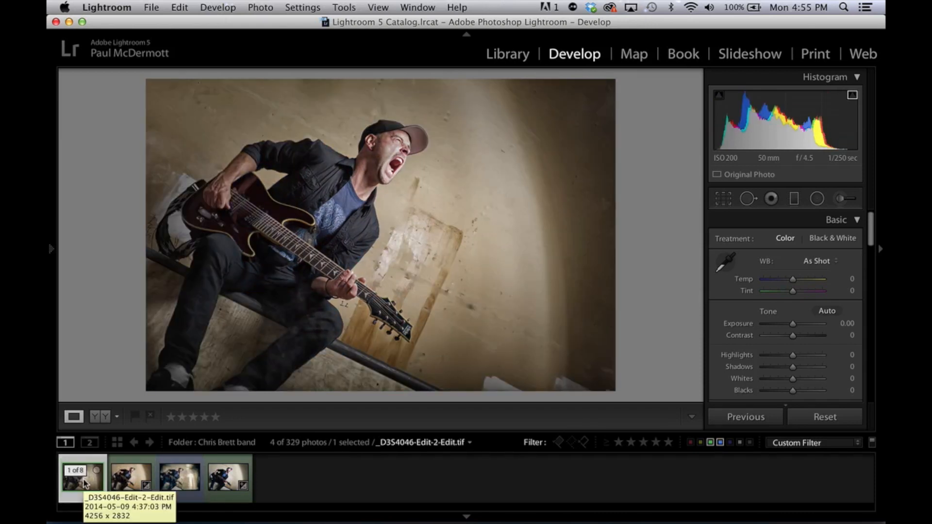
key(super+e)
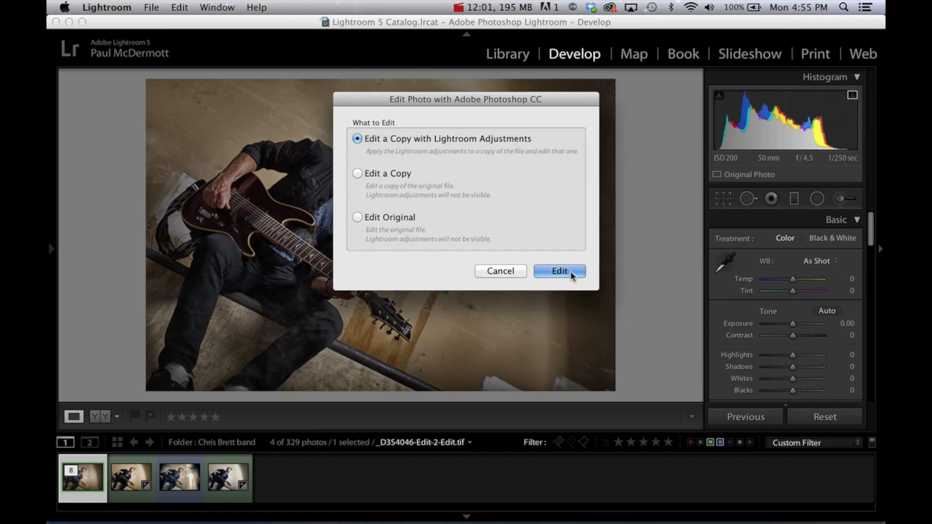
click(570, 271)
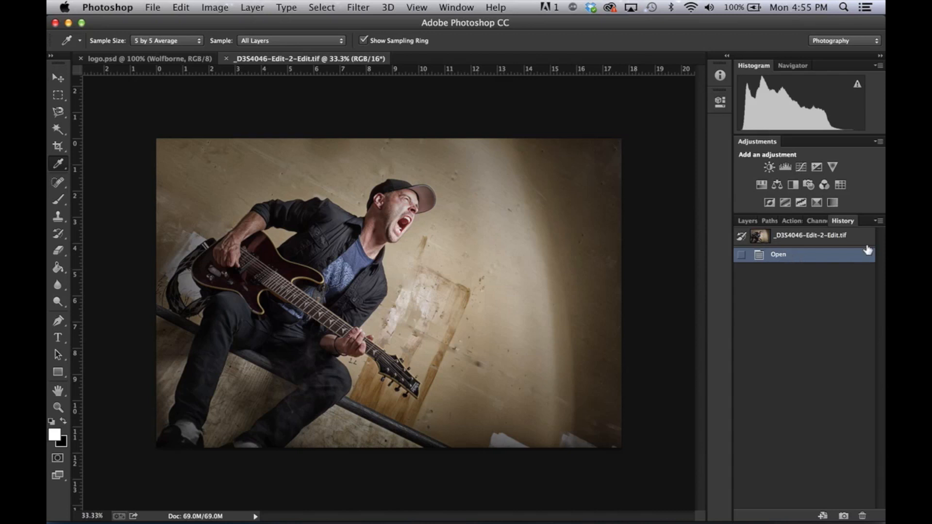
- Add a Curves adjustment layer above the photo and switch it to the Blue channel
click(802, 168)
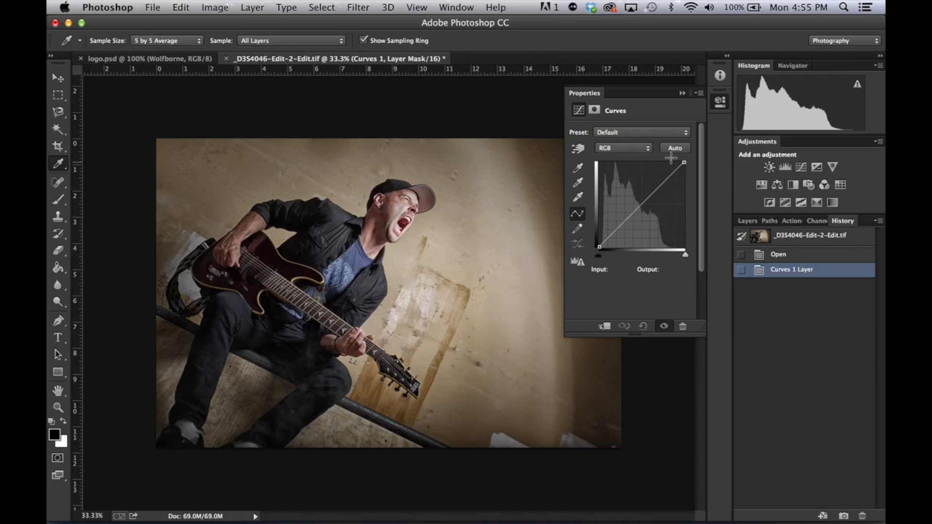
click(622, 151)
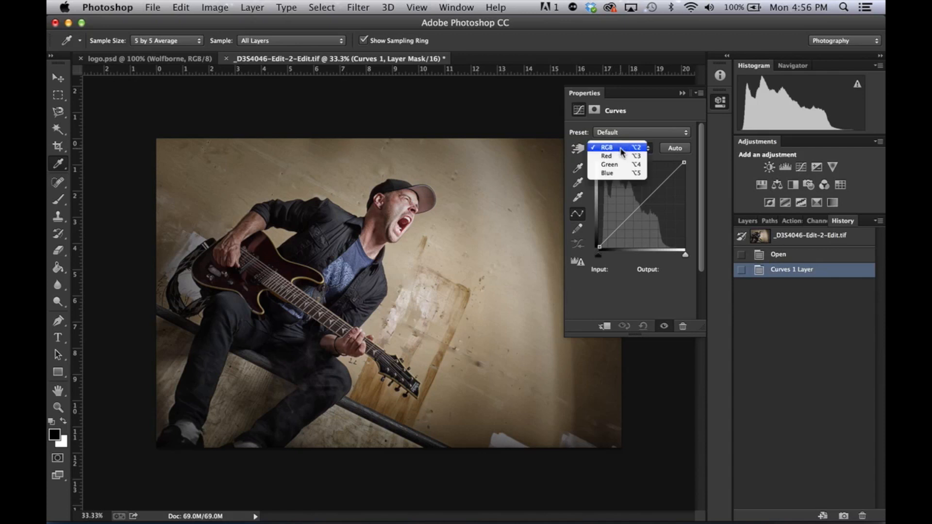
click(618, 174)
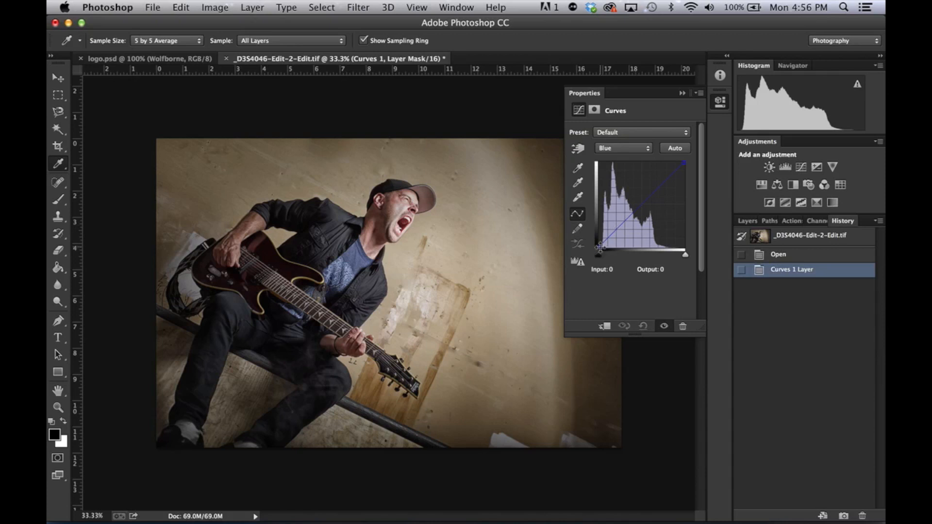
- Examine the shadow and highlight endpoints of the Blue and RGB curves, ending on the Blue channel
mouse_move(600, 248)
mouse_down()
mouse_move(598, 209)
mouse_move(599, 251)
mouse_up()
click(617, 148)
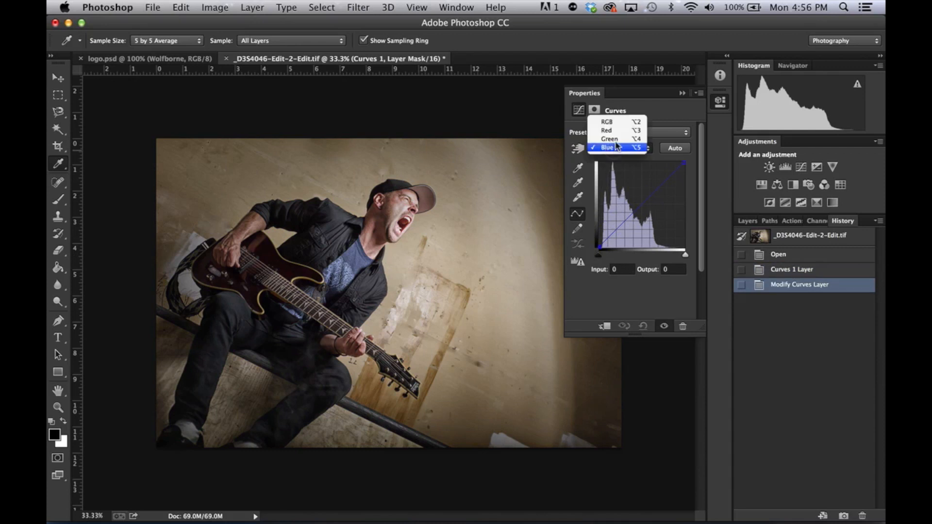
click(608, 122)
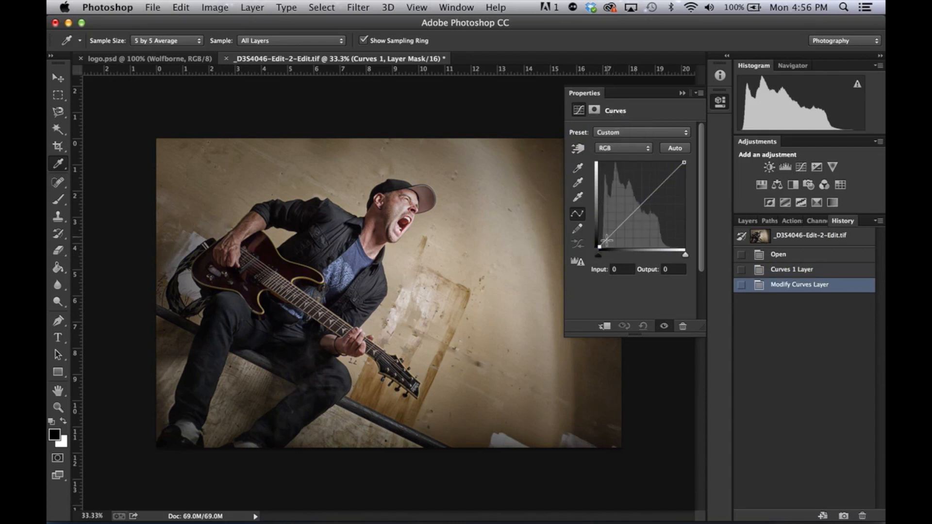
mouse_move(599, 247)
mouse_down()
mouse_move(618, 250)
mouse_move(597, 250)
mouse_up()
click(685, 162)
mouse_move(686, 162)
mouse_down()
mouse_move(686, 179)
mouse_move(676, 160)
mouse_move(686, 162)
mouse_up()
click(623, 149)
click(616, 174)
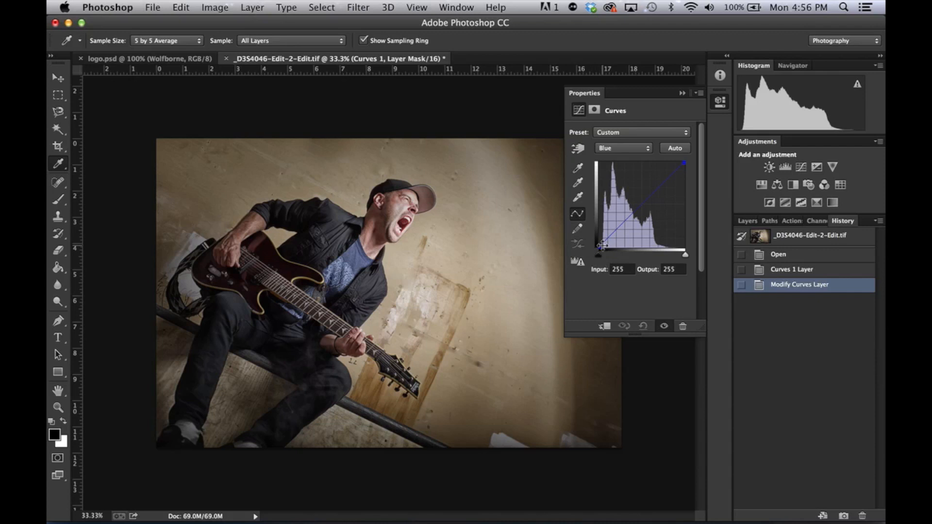
click(639, 153)
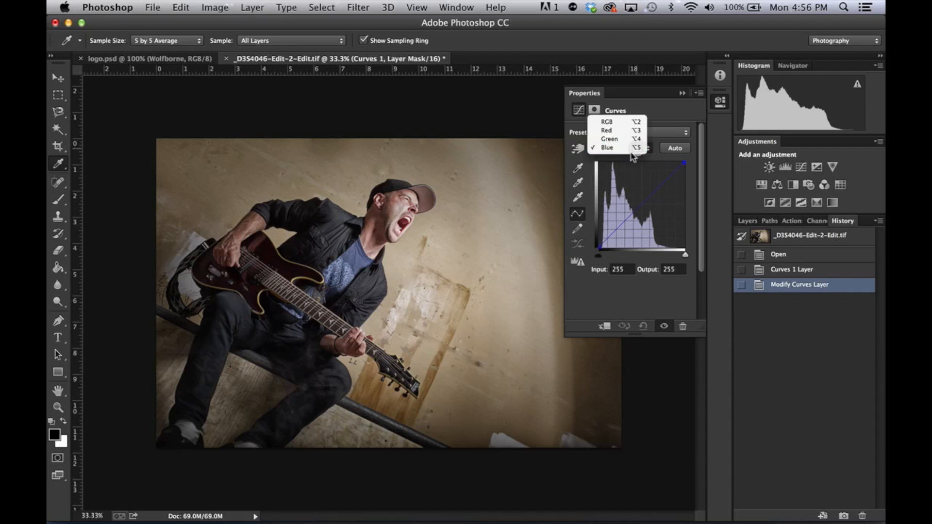
click(627, 148)
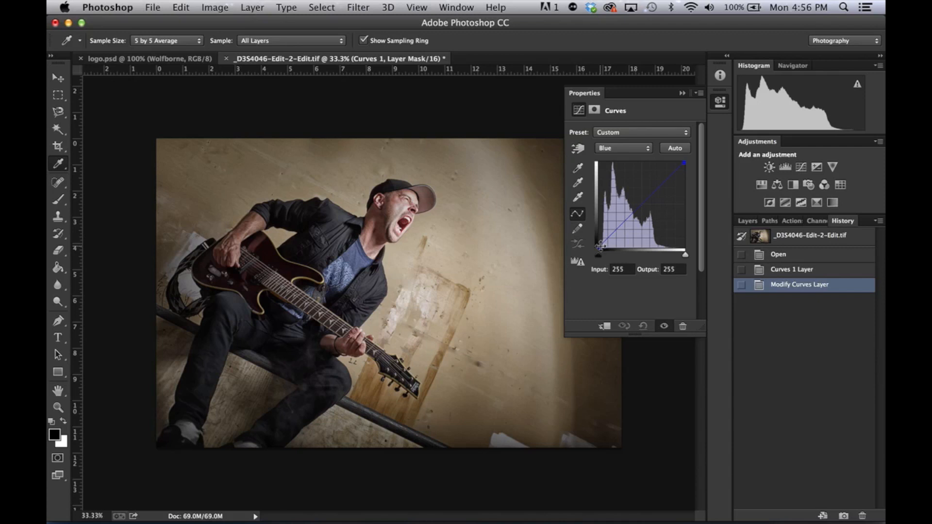
- Shape the Blue curve by lifting the black point to output 12, placing a point at input 186, output 172, and lowering the white point to 241
drag(601, 248, 591, 216)
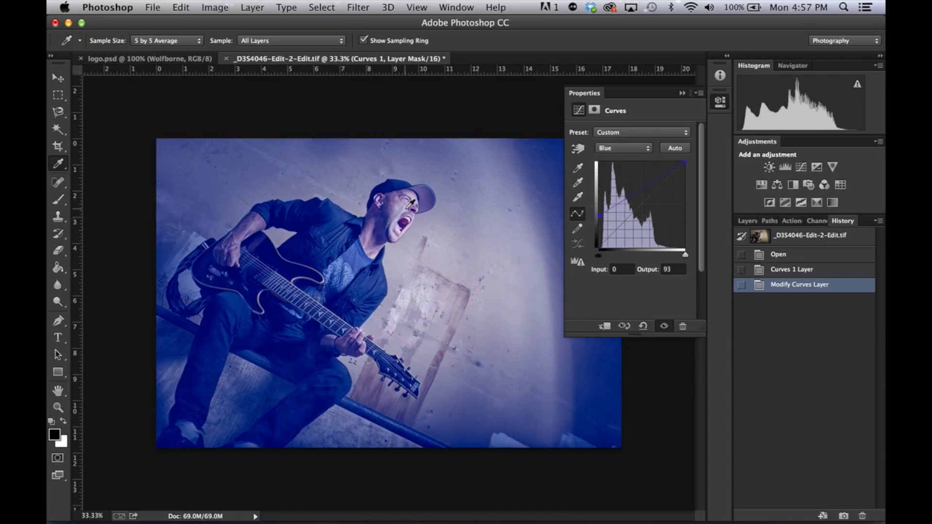
drag(605, 217, 598, 244)
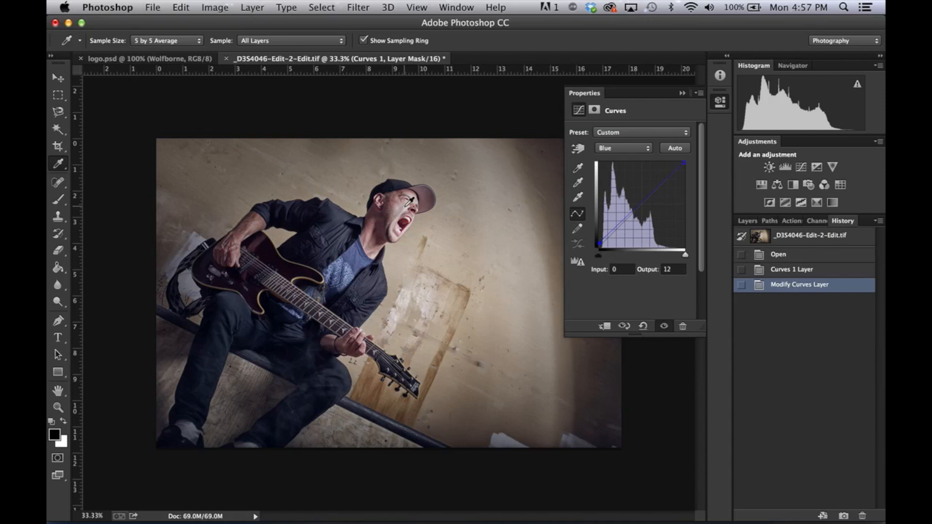
click(656, 187)
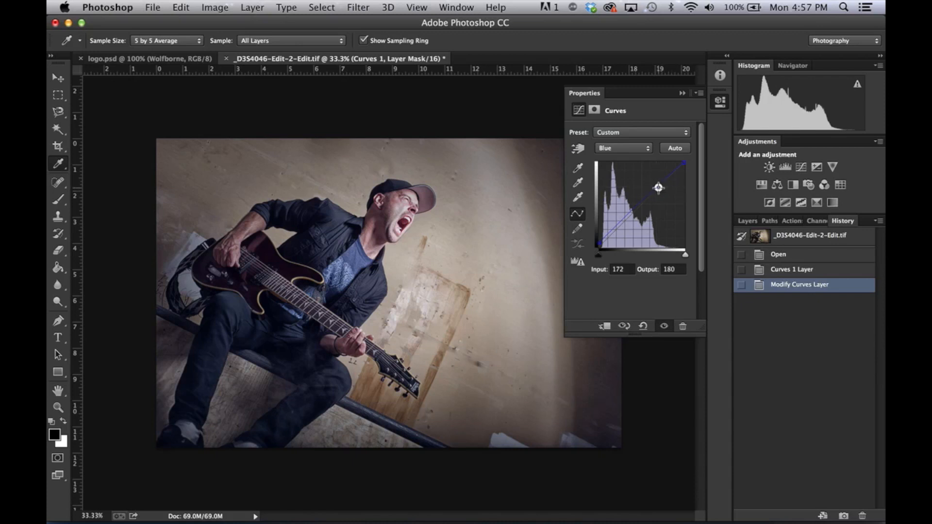
drag(658, 188, 663, 190)
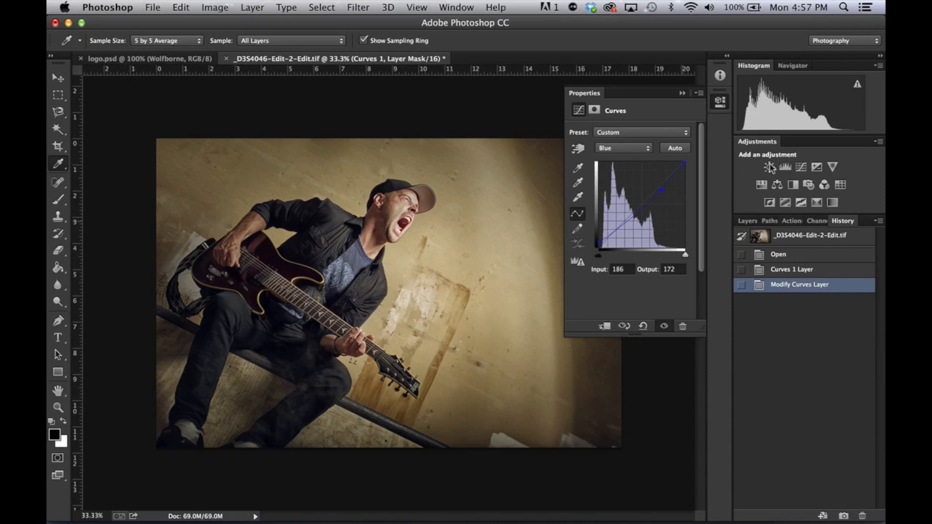
drag(684, 163, 685, 168)
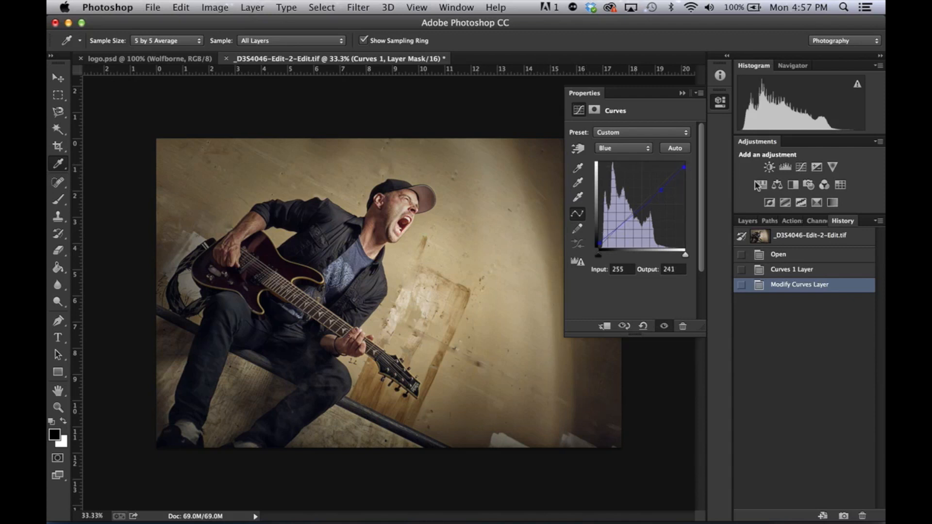
- Compare the photo with and without the Curves 1 adjustment, leaving the layer visible
click(748, 221)
click(744, 293)
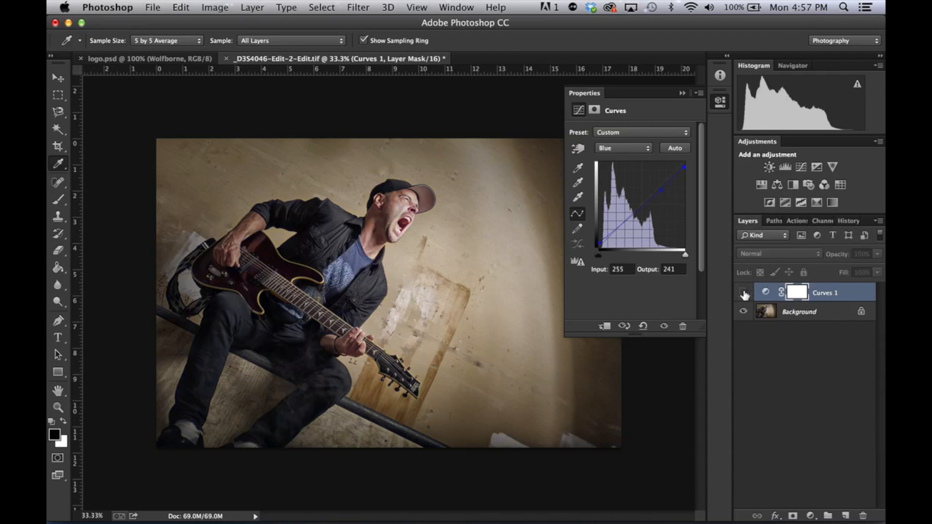
click(744, 293)
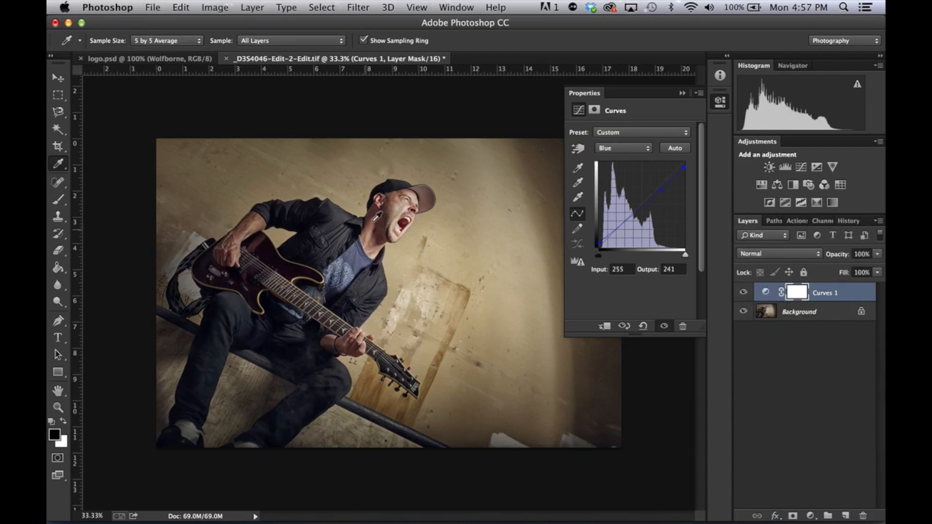
- Raise the Green curve's black point slightly to tint the shadows green, and compare the photo with and without Curves 1
click(625, 148)
click(609, 140)
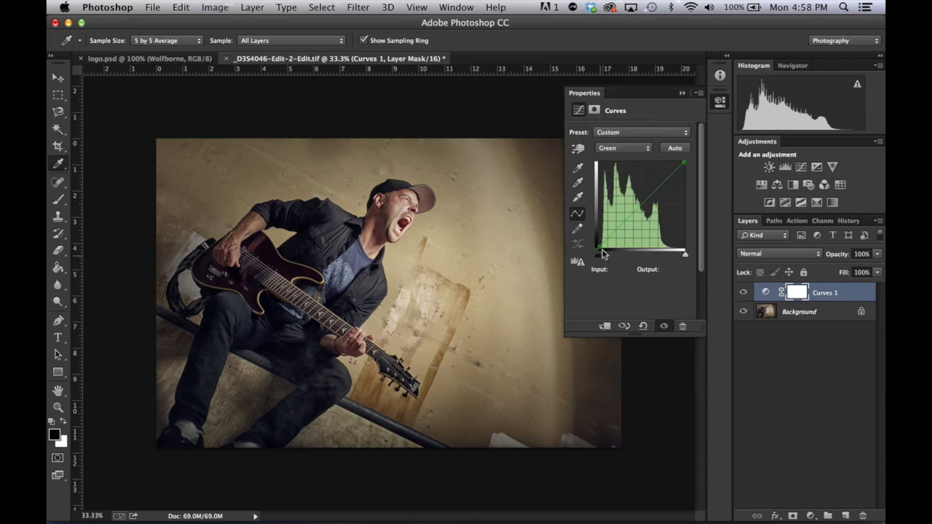
drag(599, 248, 599, 261)
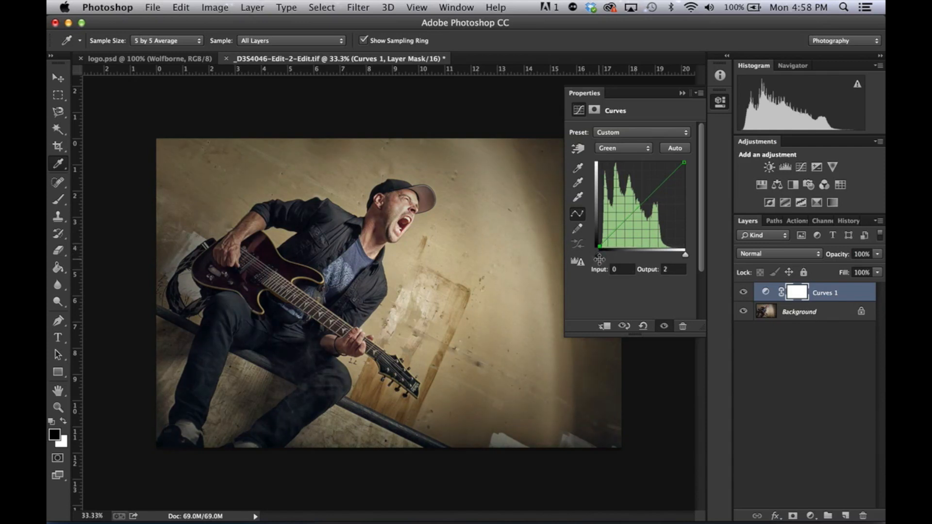
key(Up)
key(Up)
click(682, 94)
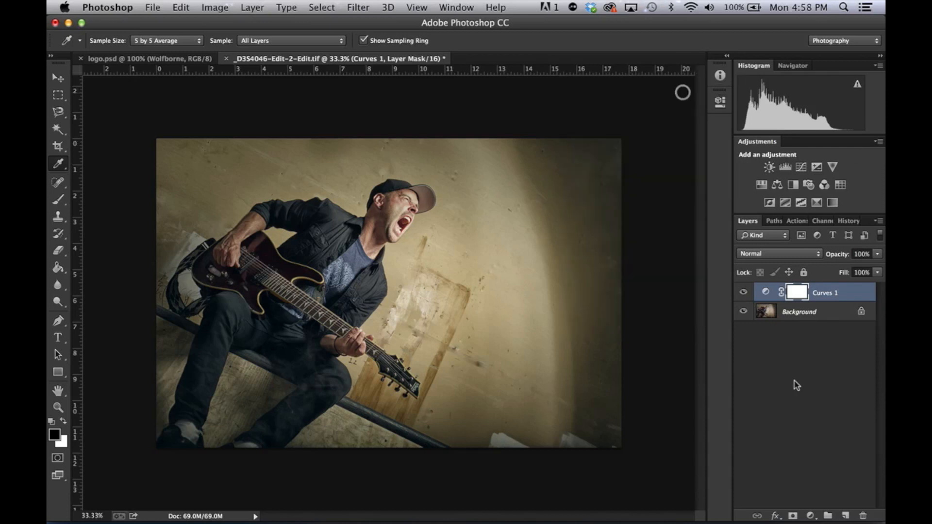
click(744, 294)
click(743, 293)
- Add a new layer above Curves 1 and fill it with White in Normal mode at 100% opacity
click(846, 517)
key(x)
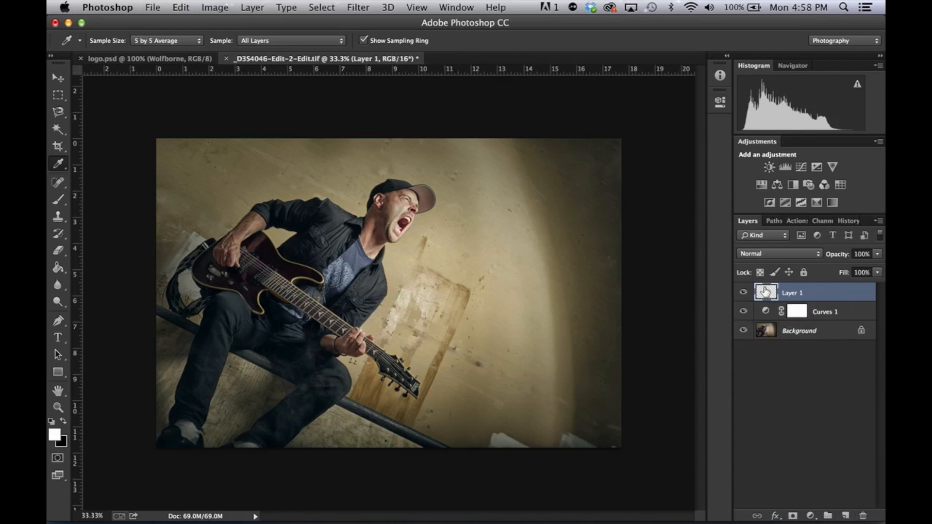
click(181, 8)
click(201, 202)
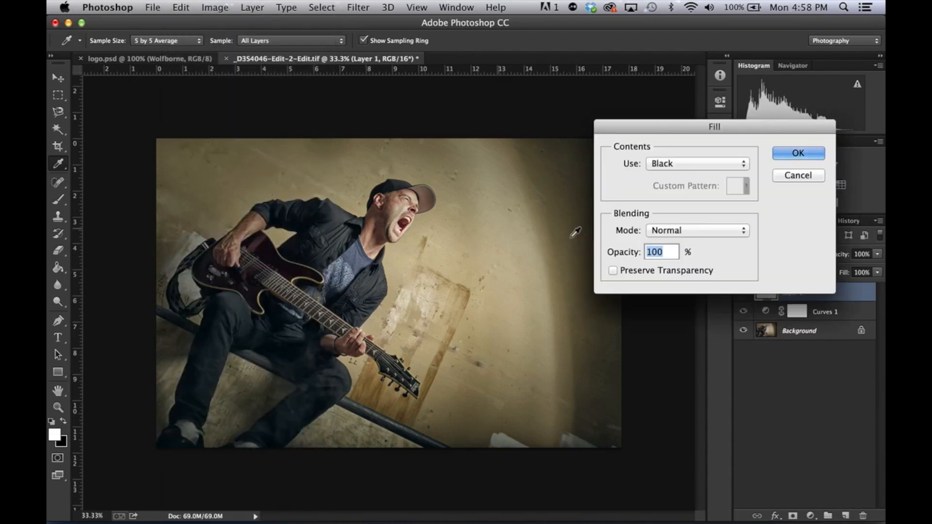
click(686, 163)
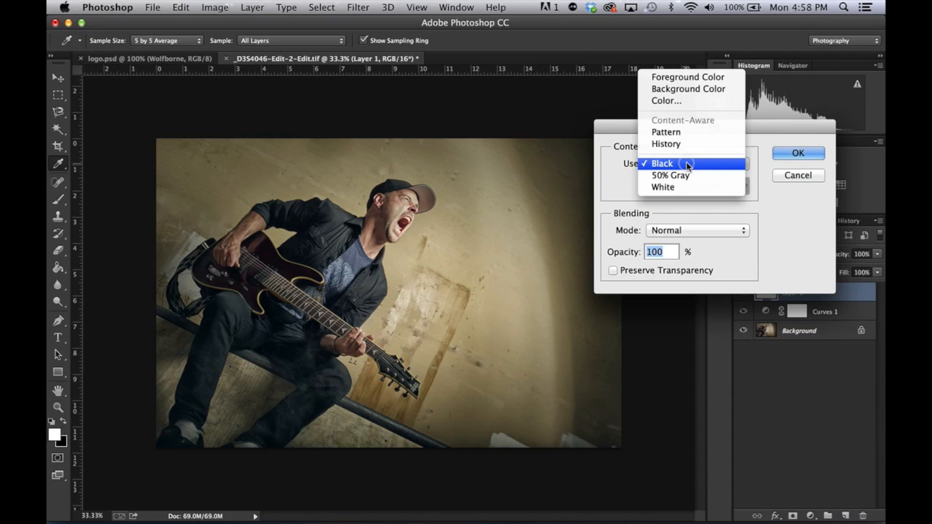
click(687, 189)
click(794, 153)
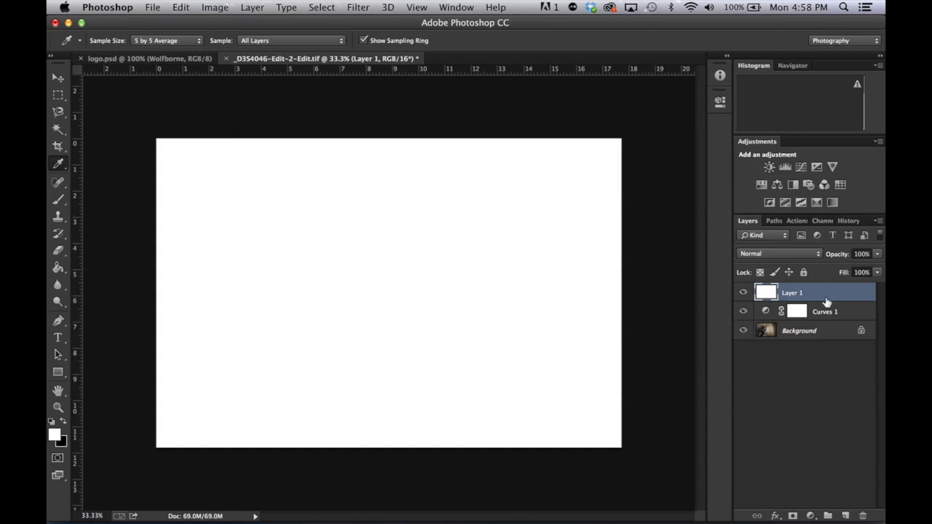
double_click(846, 290)
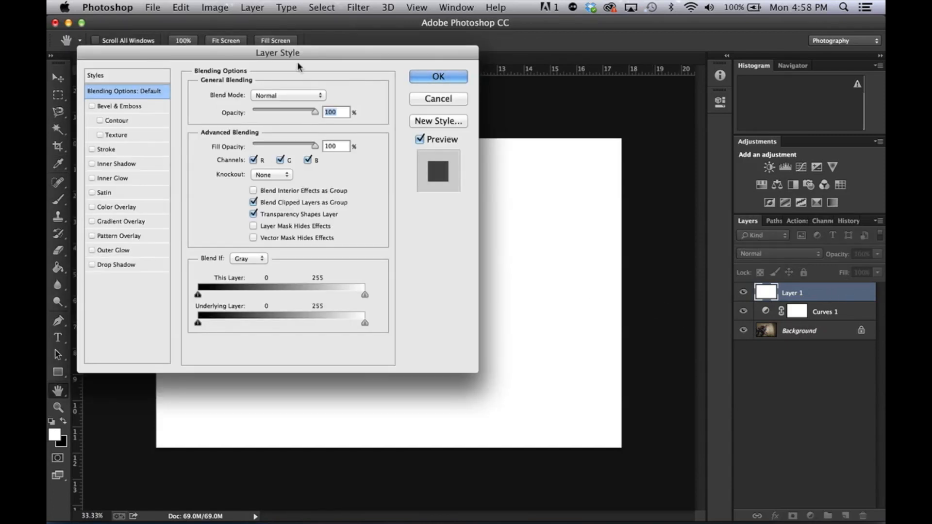
drag(291, 50, 684, 94)
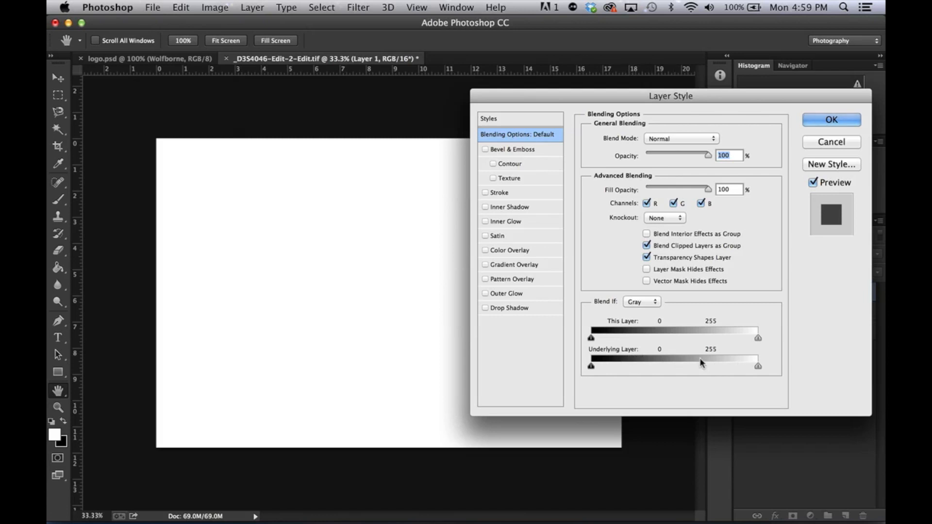
click(852, 144)
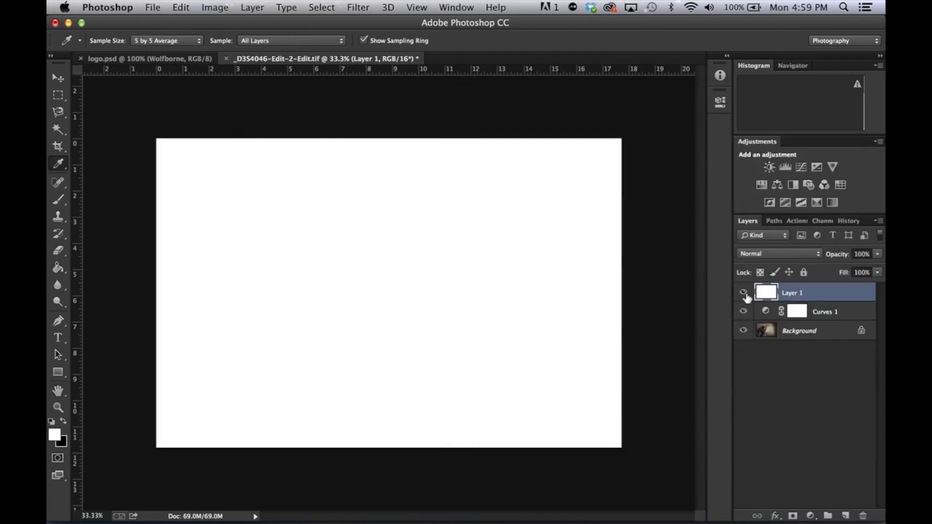
click(743, 292)
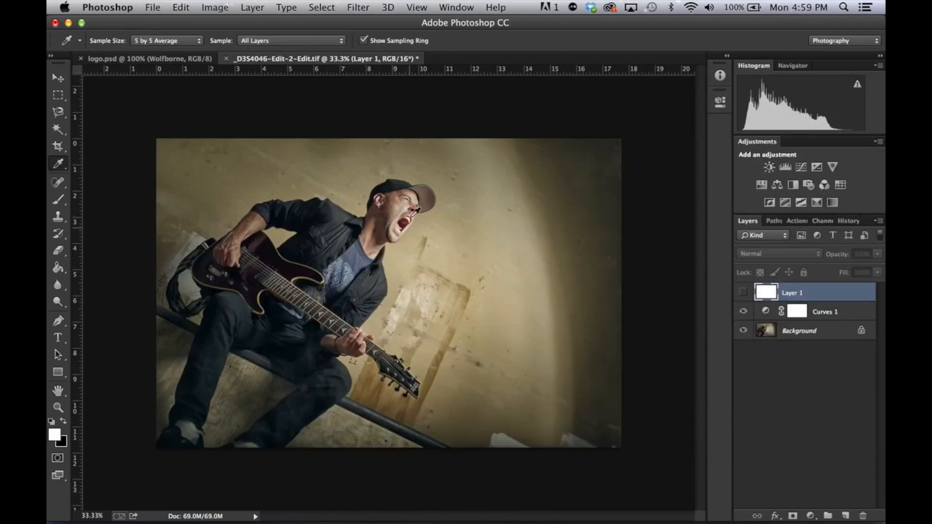
click(745, 293)
- Split the Underlying Layer black slider in Layer 1's Blend If settings, with the fade starting at 134, so the white covers only the highlights
double_click(844, 293)
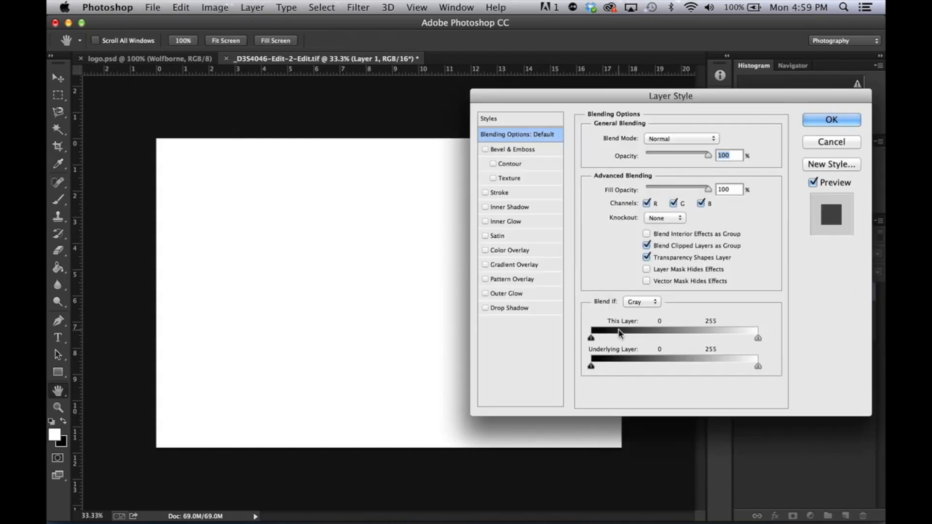
drag(592, 338, 530, 336)
drag(592, 366, 684, 378)
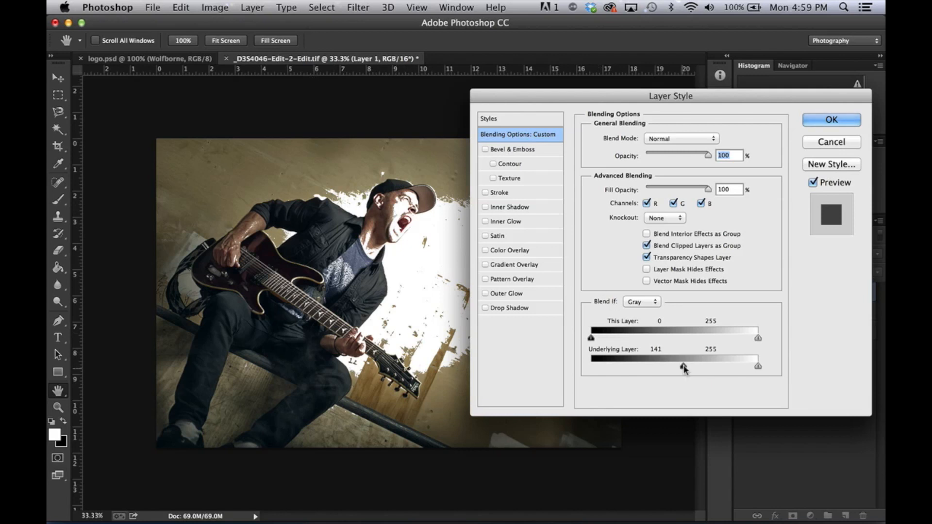
drag(684, 369, 573, 374)
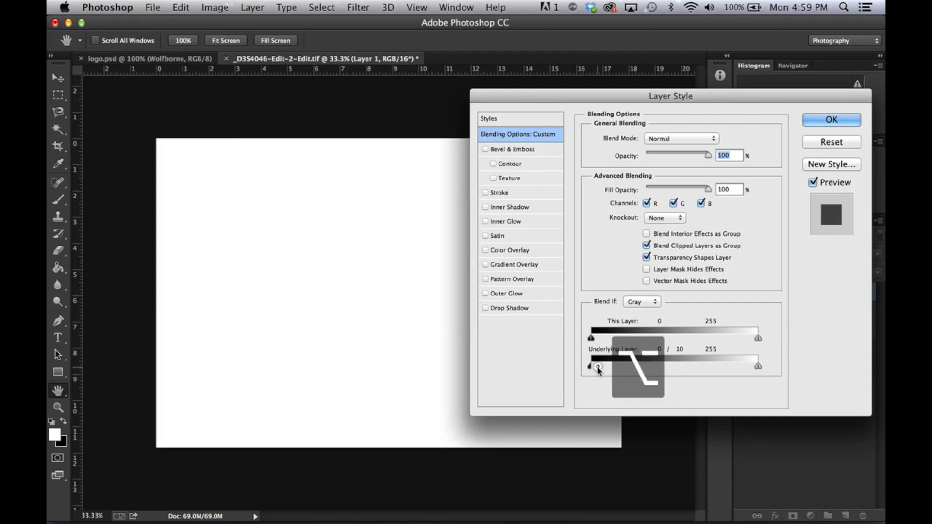
drag(592, 367, 724, 371)
drag(591, 369, 679, 372)
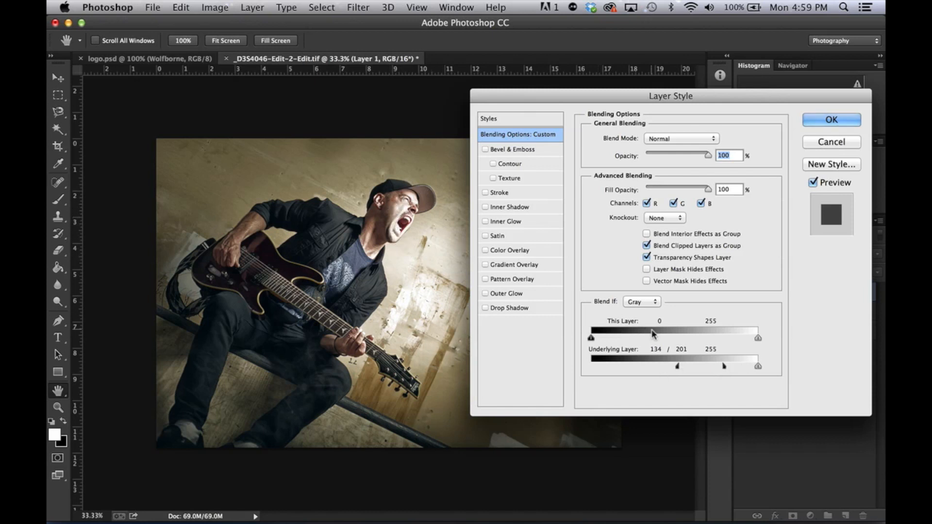
drag(725, 368, 702, 371)
drag(709, 368, 730, 369)
click(829, 120)
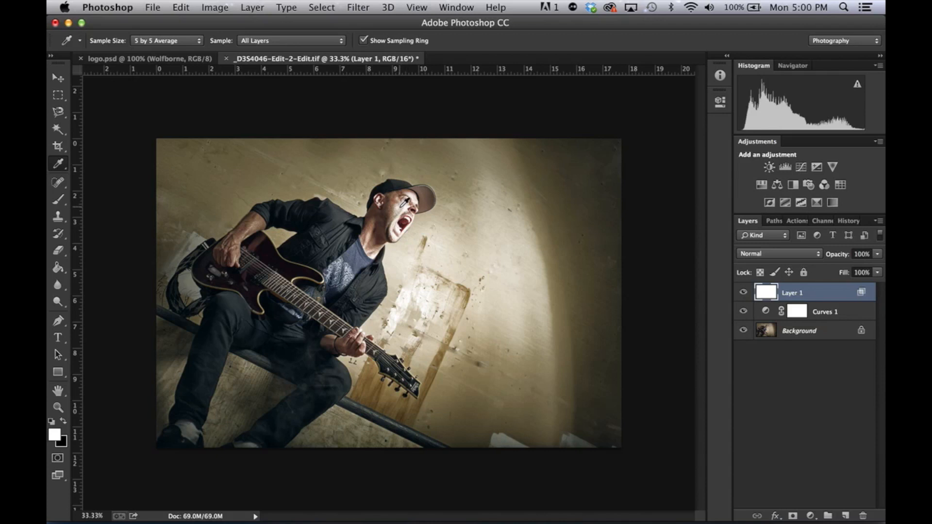
- Reduce the opacity of the white Layer 1 to 61%, judging the effect on the guitarist's face
key(super+equal)
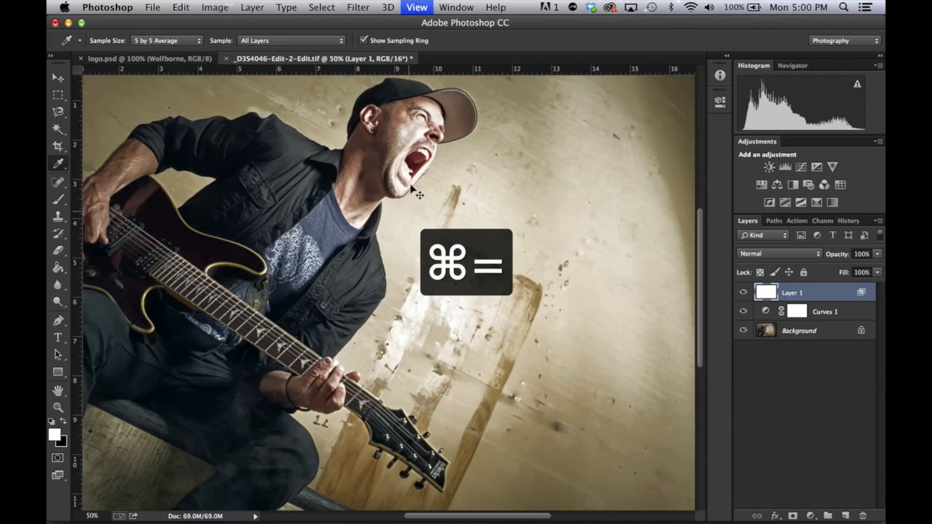
key(super+equal)
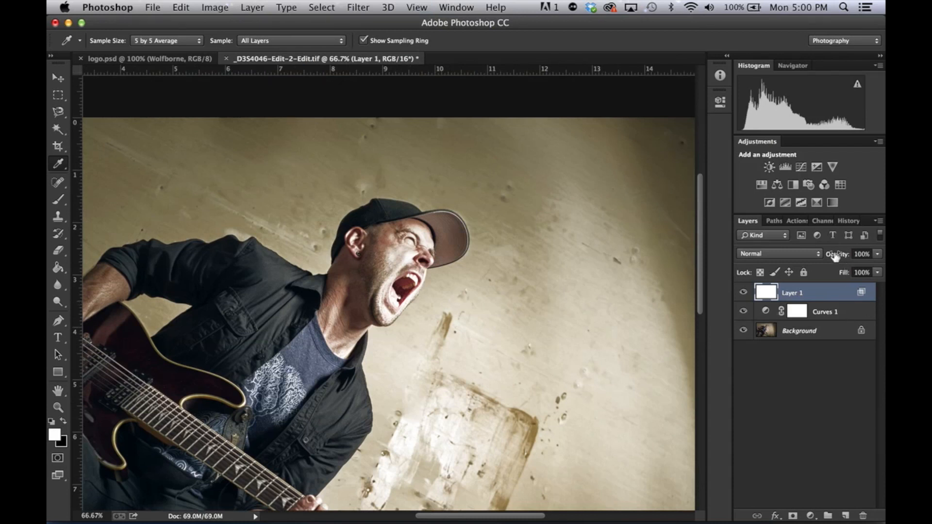
drag(839, 258, 811, 257)
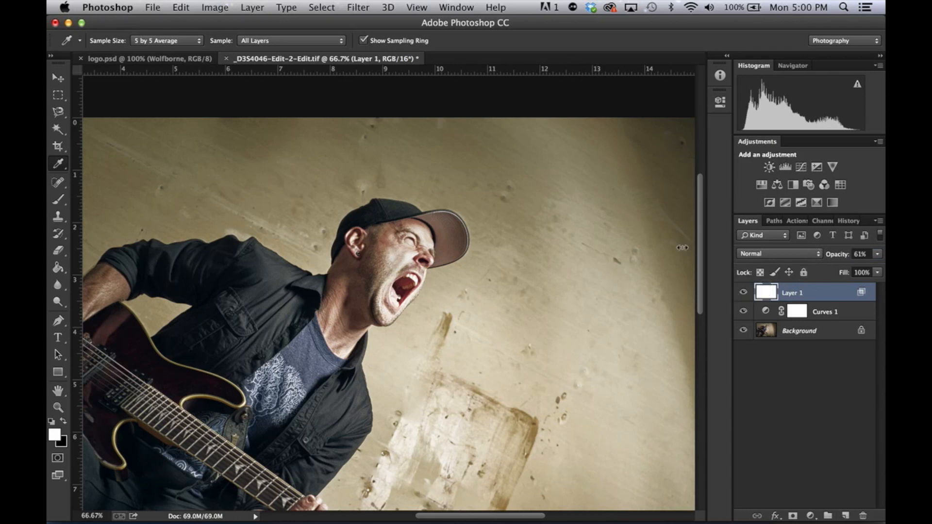
- Apply a Gaussian Blur with a 4.6-pixel radius to the white Layer 1
click(353, 7)
mouse_move(486, 163)
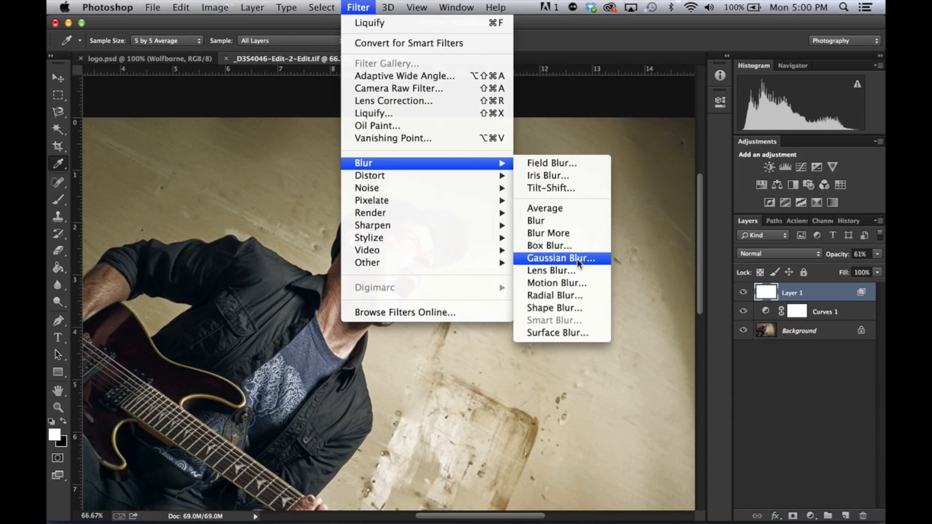
click(564, 258)
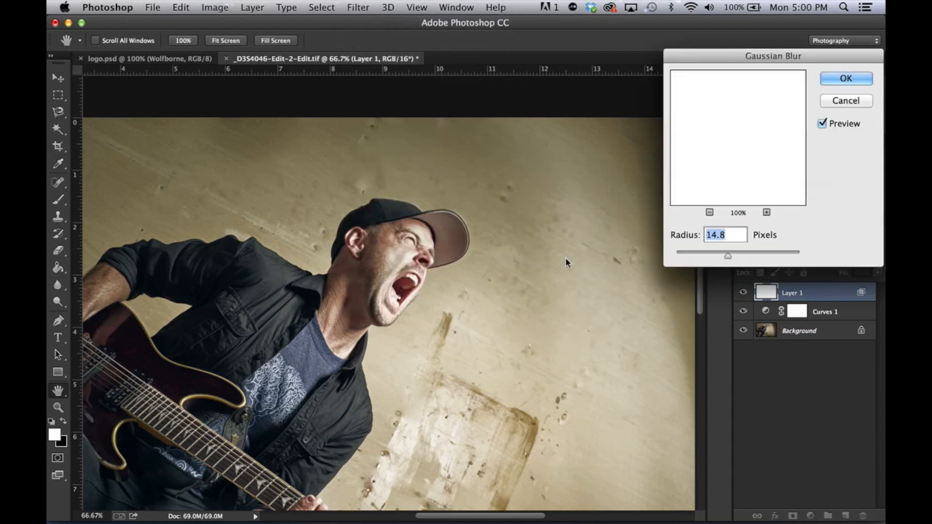
drag(711, 253, 707, 256)
click(846, 78)
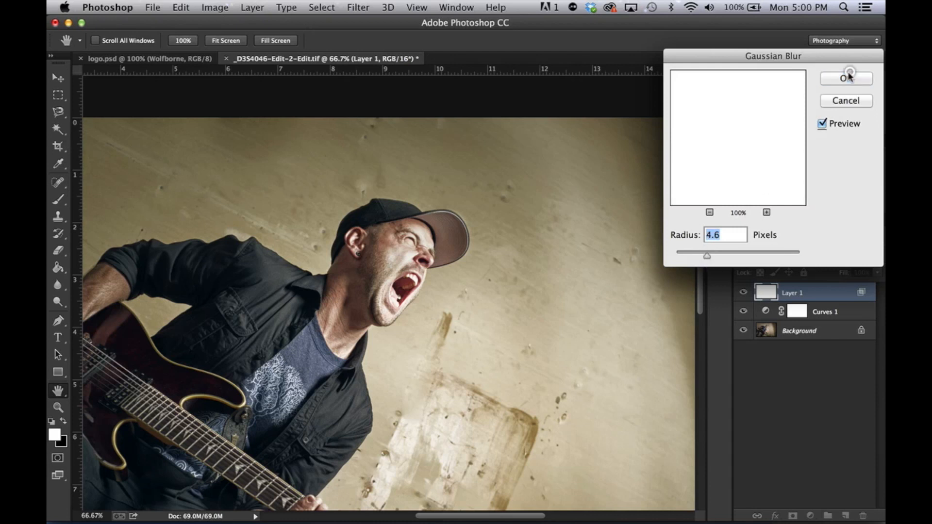
key(i)
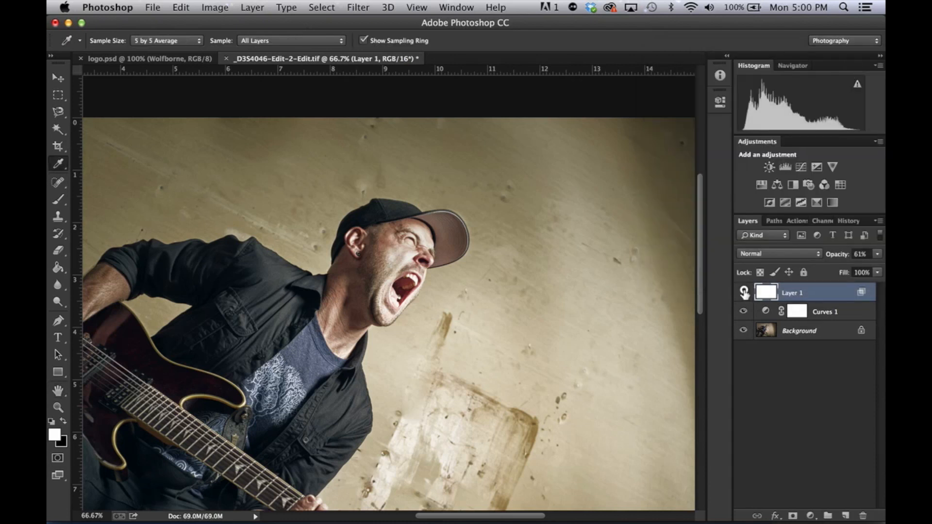
- Compare the guitarist photo with and without Layer 1, both up close and with the whole image in view
click(744, 292)
click(743, 293)
click(744, 293)
key(super+0)
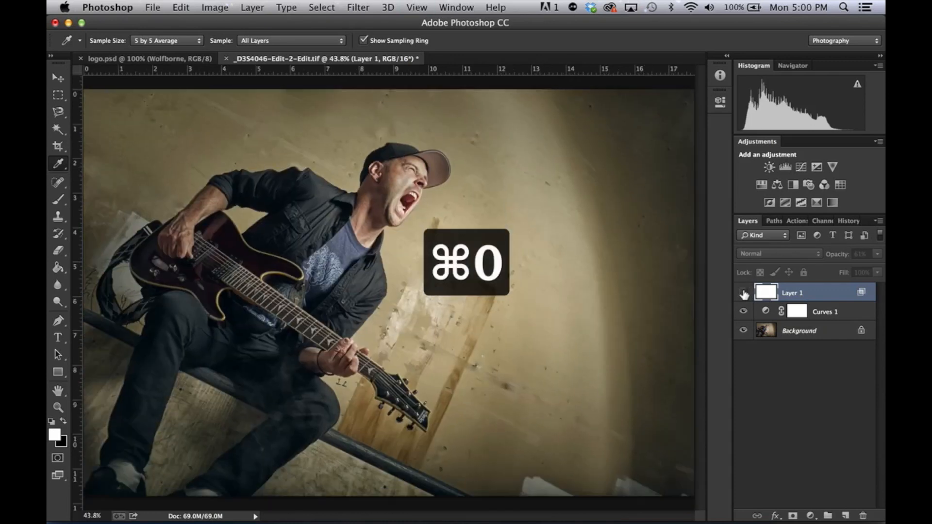
click(744, 293)
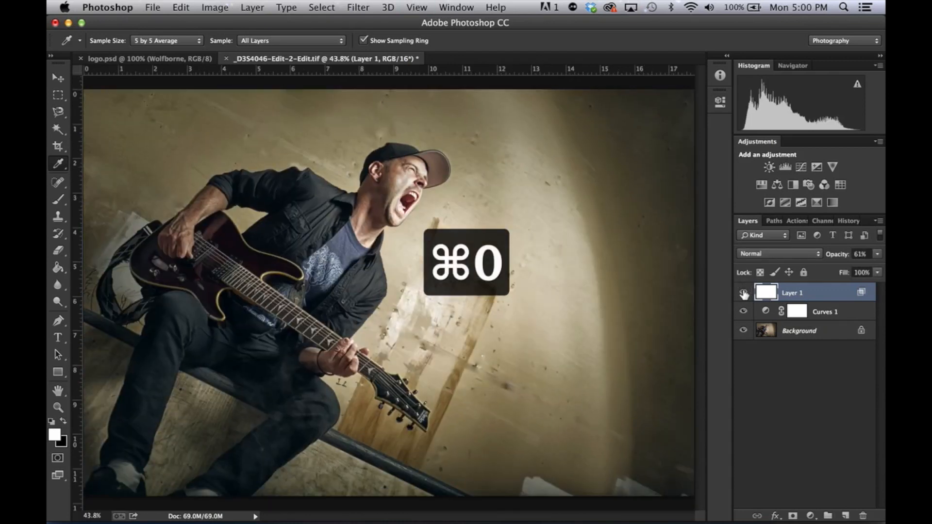
- Switch to Lightroom and compare the current photo with the finished Wolfborne version, examining the guitarist's face up close
mouse_move(326, 520)
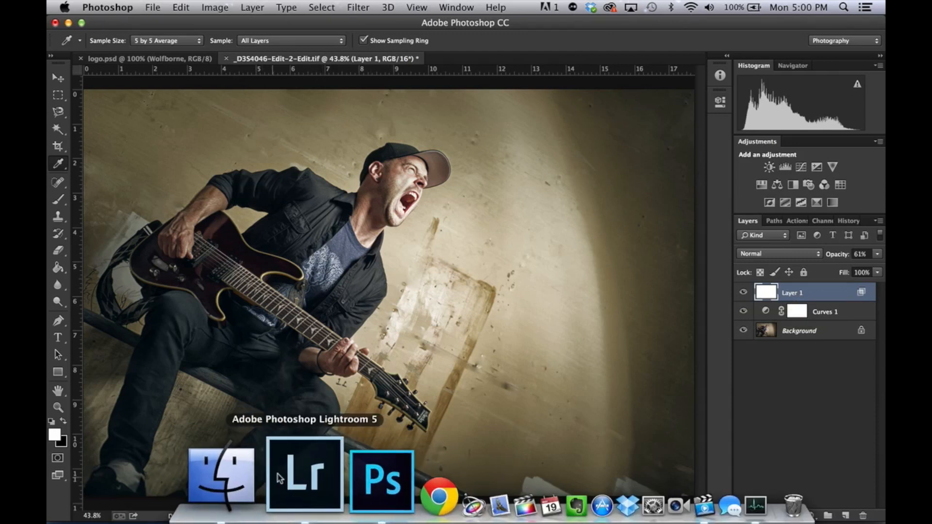
click(289, 505)
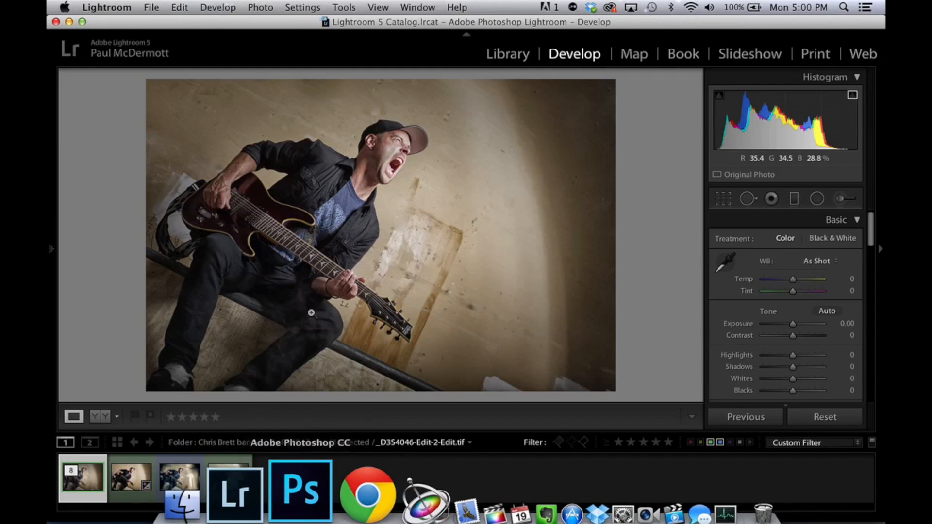
click(116, 481)
click(178, 483)
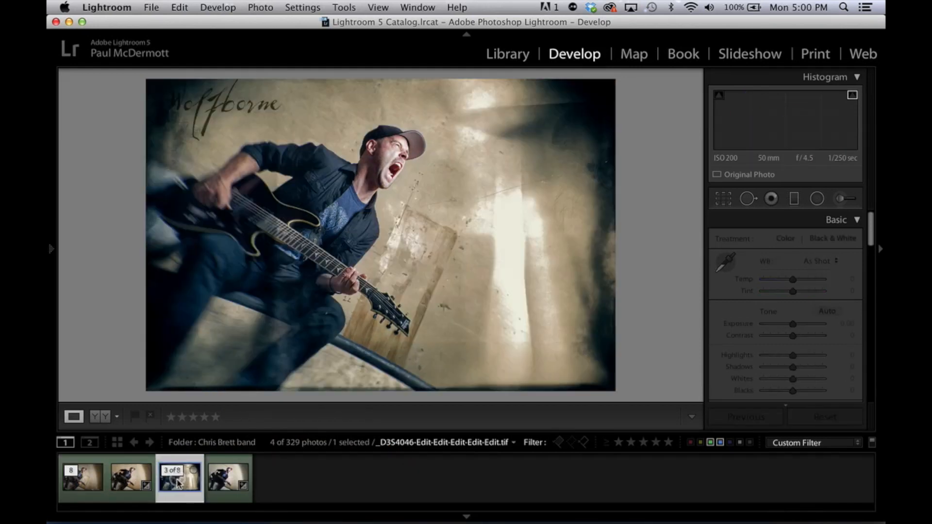
click(399, 151)
drag(399, 155, 392, 197)
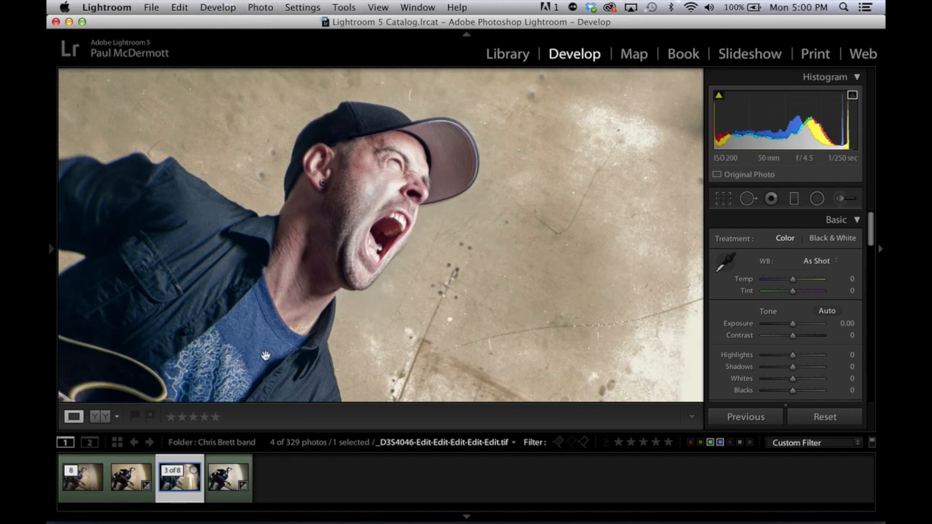
click(405, 159)
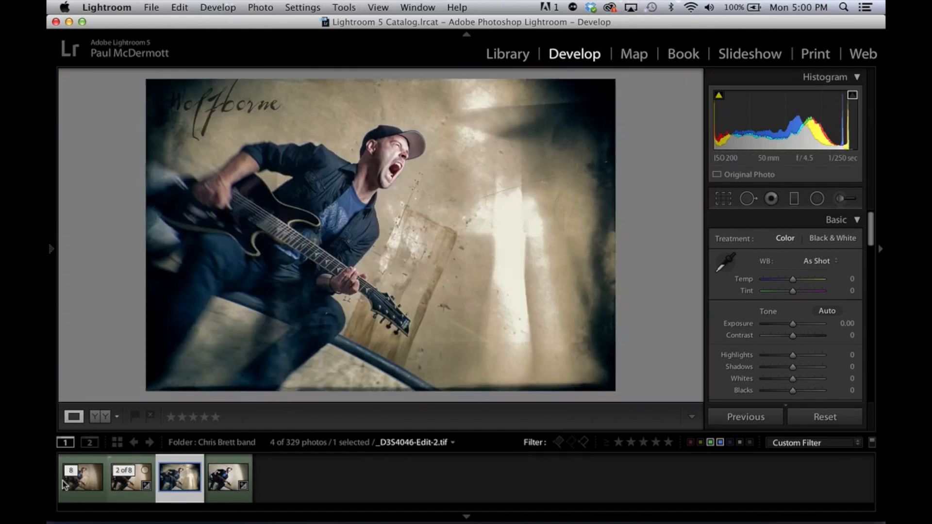
click(81, 482)
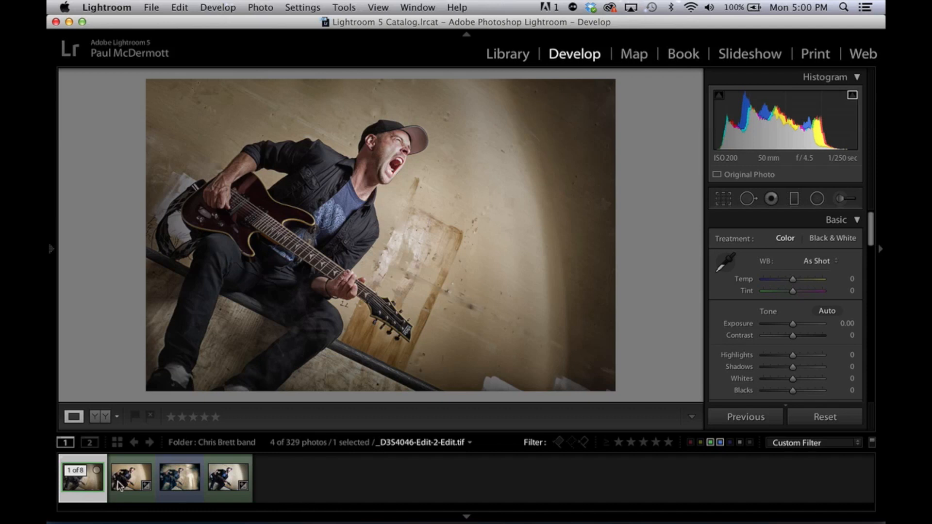
click(178, 491)
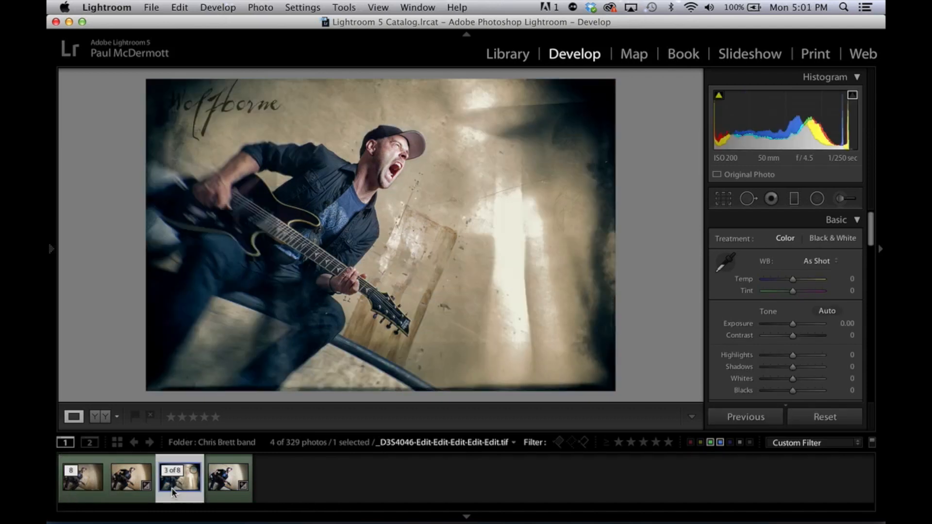
click(95, 486)
- Return to Photoshop and compare the photo with and without the white highlight layer
key(ctrl+Up)
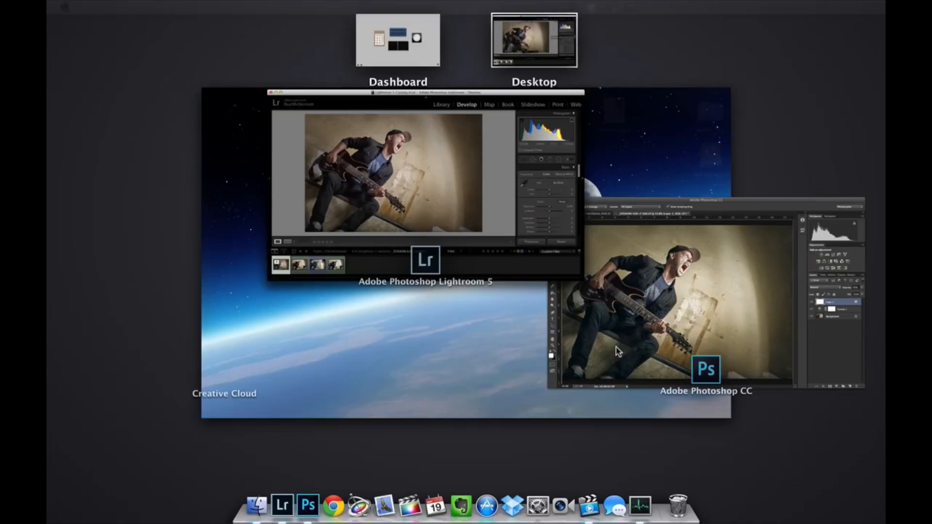
click(682, 306)
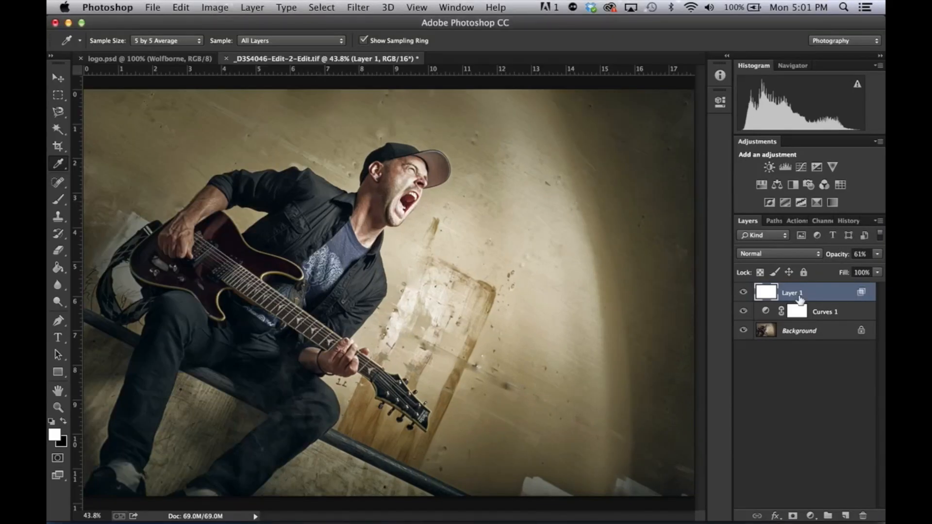
click(743, 292)
click(743, 292)
drag(842, 257, 839, 258)
- Add a new layer above Layer 1 and fill it with Black in Normal mode at 100% opacity
click(847, 514)
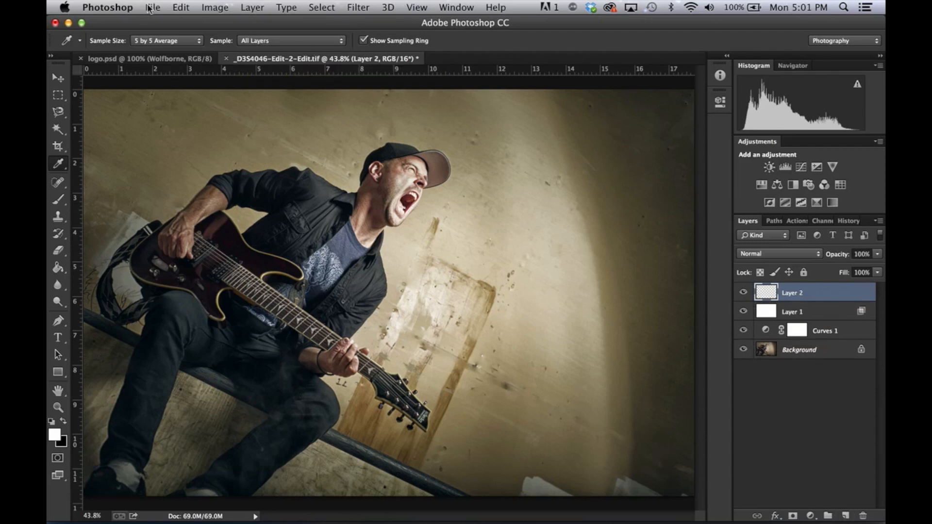
click(187, 7)
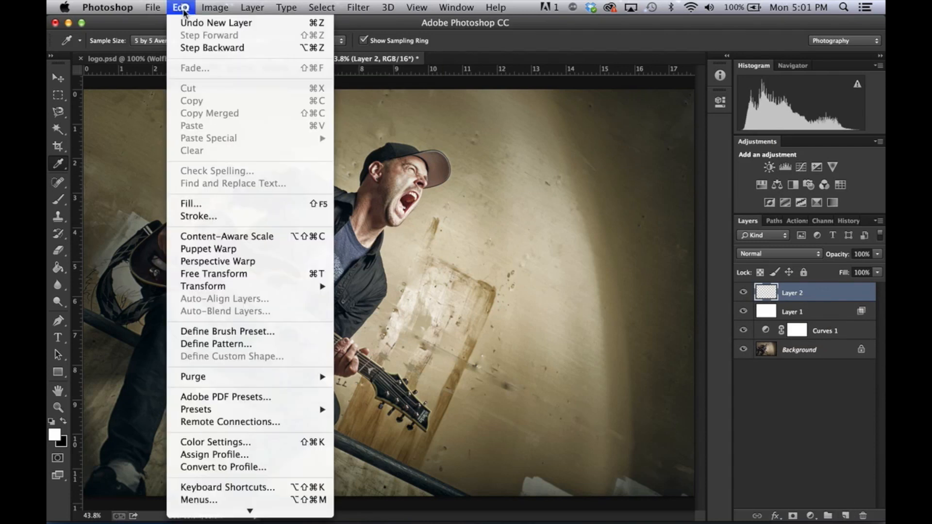
click(187, 202)
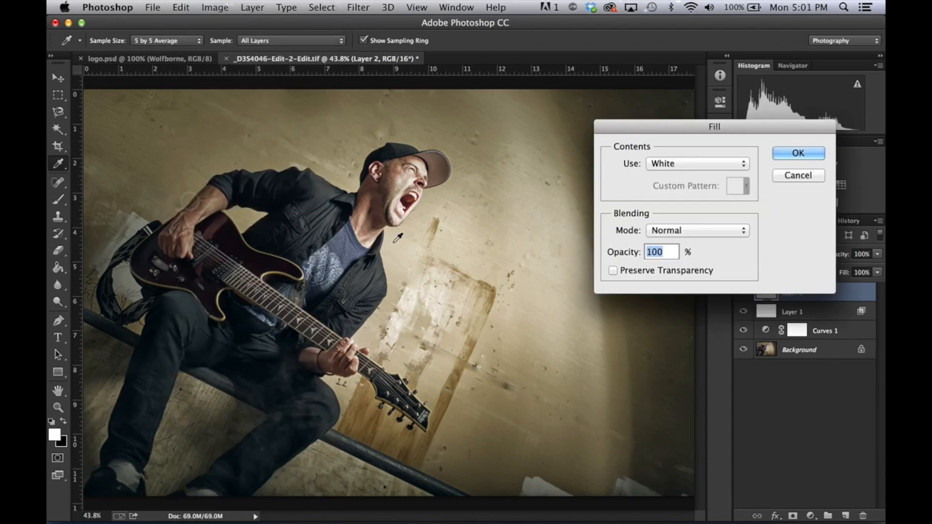
click(703, 165)
click(702, 140)
click(796, 153)
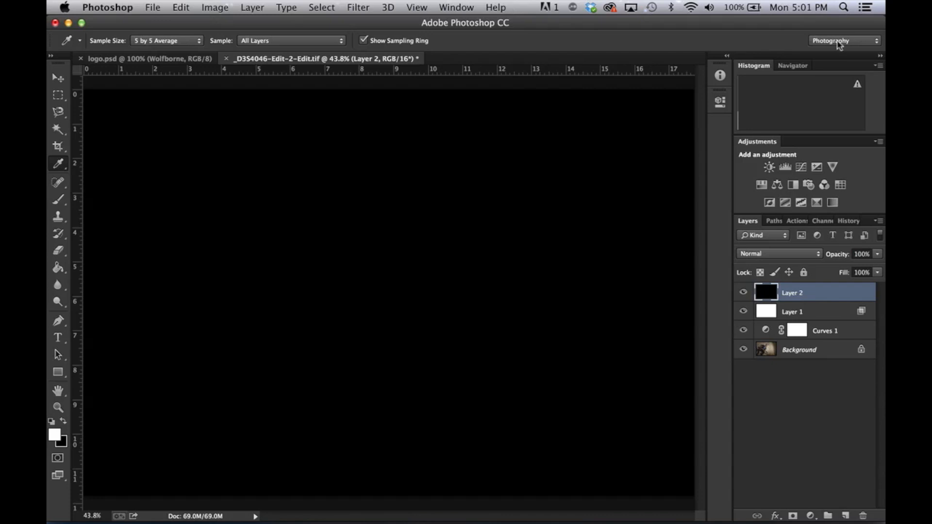
- Split the Underlying Layer white slider in Layer 2's Blend If settings to 30 / 89 so the black covers only the shadows
double_click(852, 290)
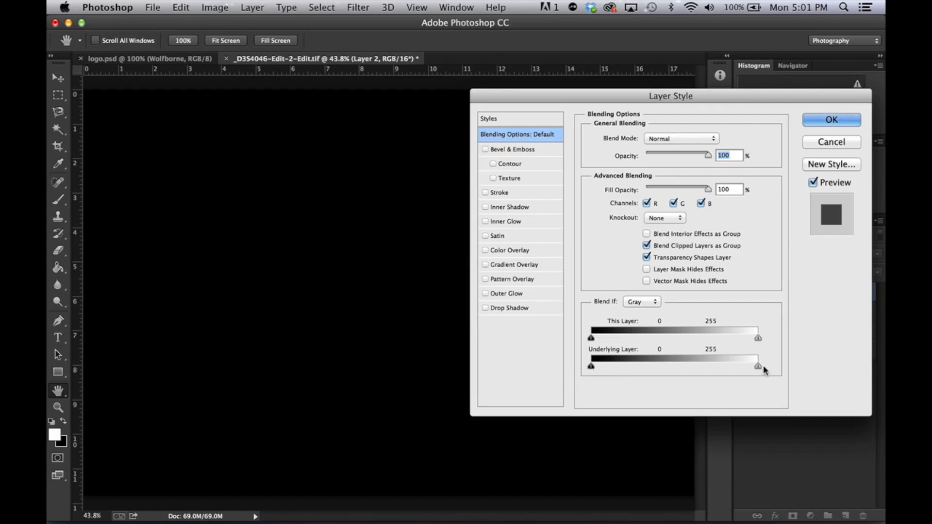
mouse_move(760, 371)
mouse_down()
mouse_move(623, 372)
mouse_move(754, 361)
mouse_up()
key(alt)
drag(758, 369, 611, 368)
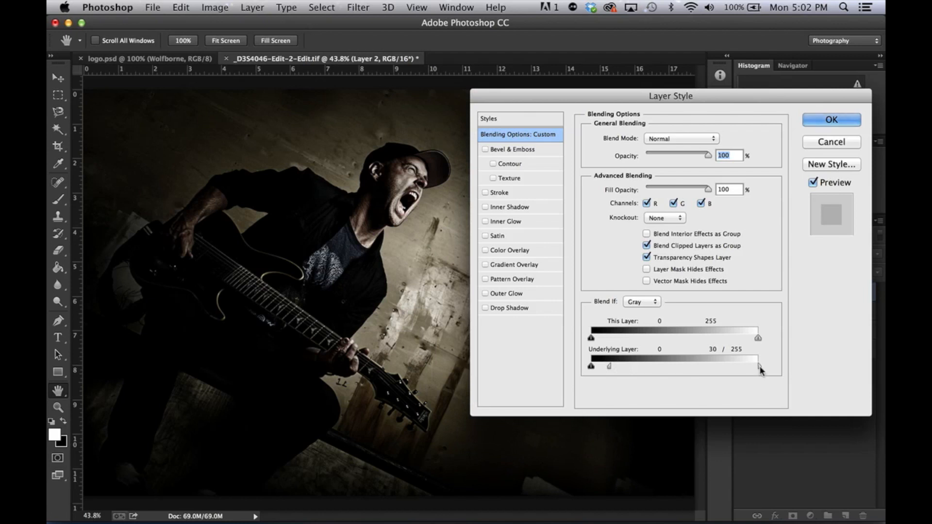
drag(759, 366, 650, 362)
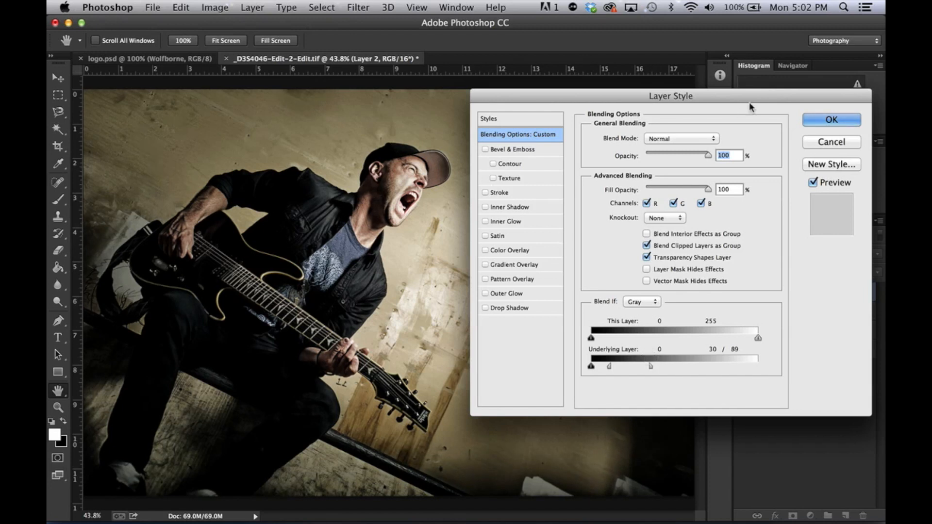
click(816, 121)
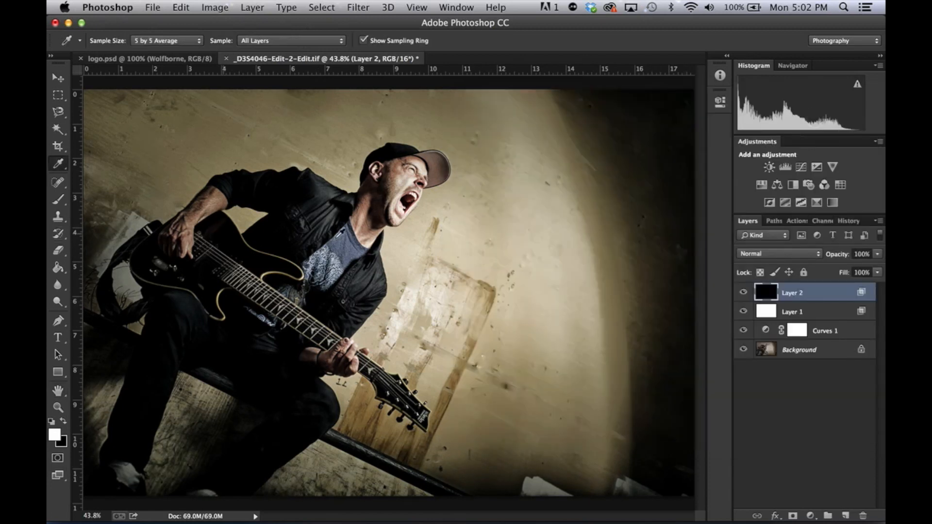
- Reduce the opacity of the black Layer 2 to 69% and add a white layer mask to it
mouse_move(832, 253)
mouse_down()
mouse_move(807, 260)
mouse_move(818, 260)
mouse_up()
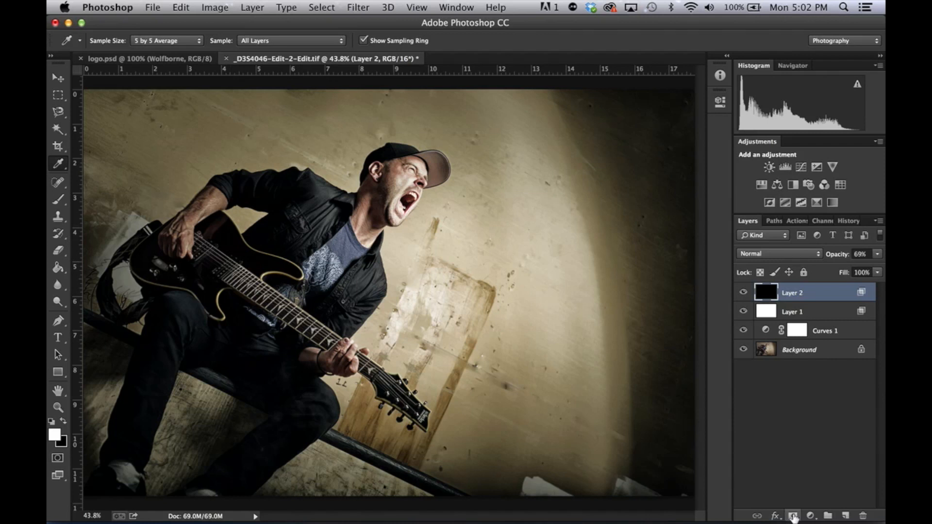
click(793, 516)
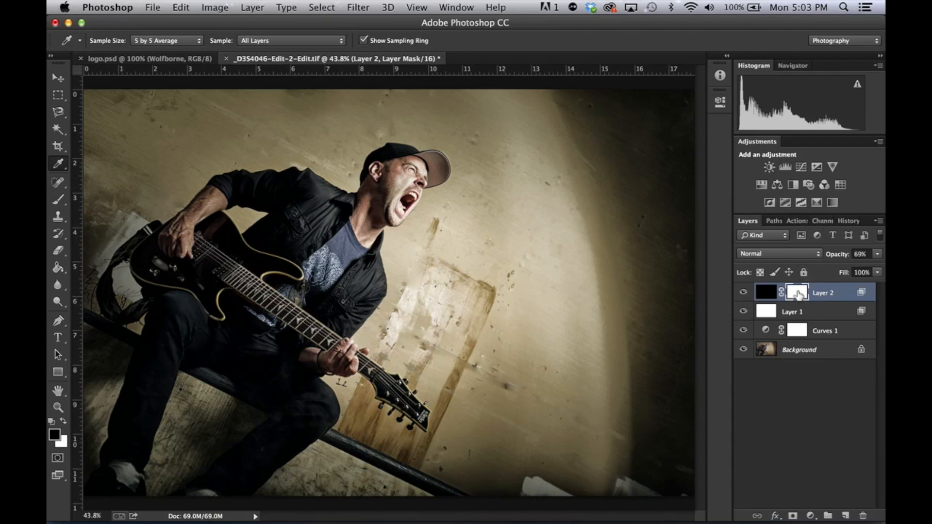
- Try painting black on Layer 2's mask over the guitarist's trousers with the Brush at 100% opacity, and undo the stroke
key(b)
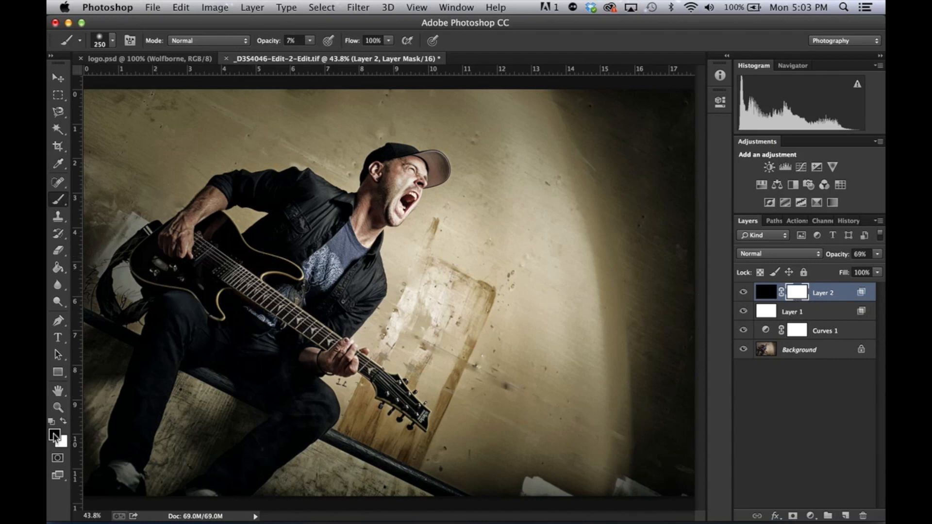
click(134, 377)
drag(274, 46, 518, 73)
mouse_move(266, 45)
mouse_down()
mouse_move(308, 87)
mouse_move(315, 40)
mouse_up()
mouse_move(146, 382)
mouse_down()
mouse_move(163, 345)
mouse_move(147, 396)
mouse_move(134, 384)
mouse_move(115, 452)
mouse_move(180, 336)
mouse_move(282, 377)
mouse_up()
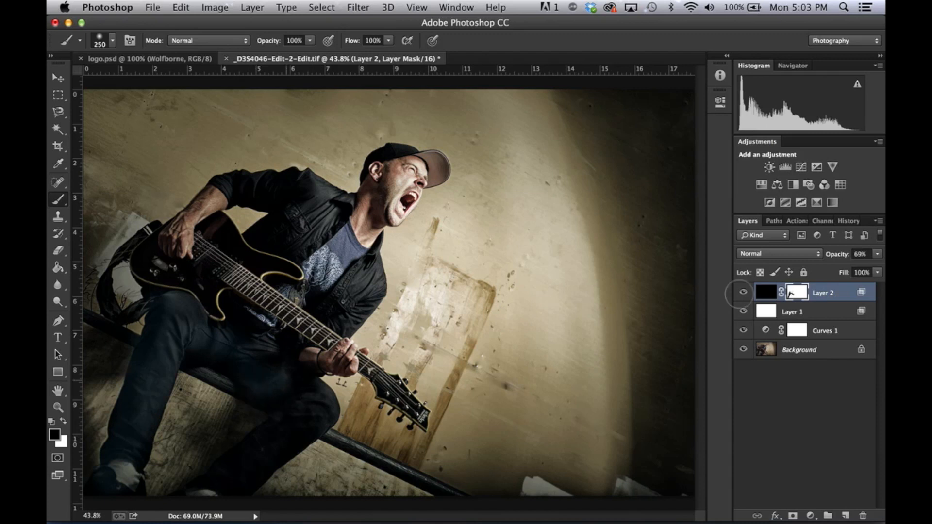
key(super+z)
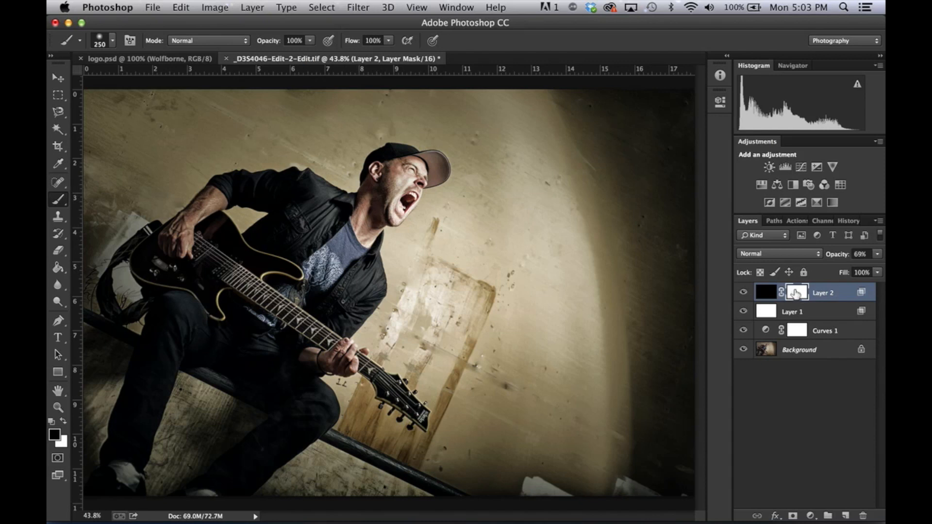
- Invert Layer 2's mask to black and paint white over the guitarist's face and neck with the Brush at 56% opacity
key(super+i)
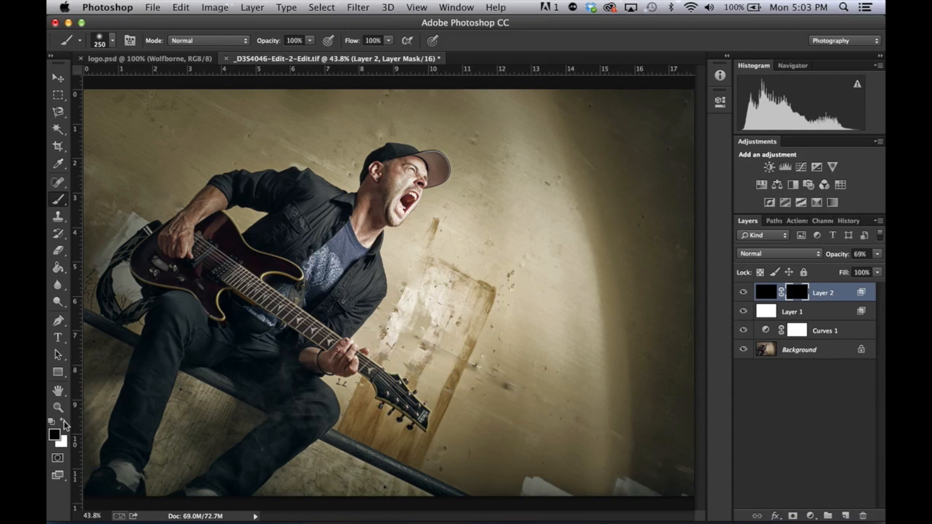
key(x)
drag(277, 44, 245, 42)
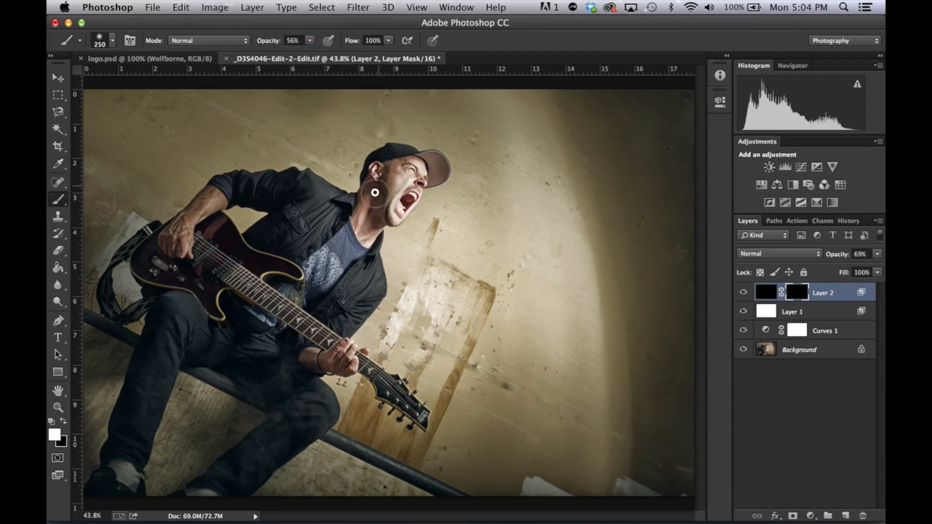
drag(392, 164, 377, 208)
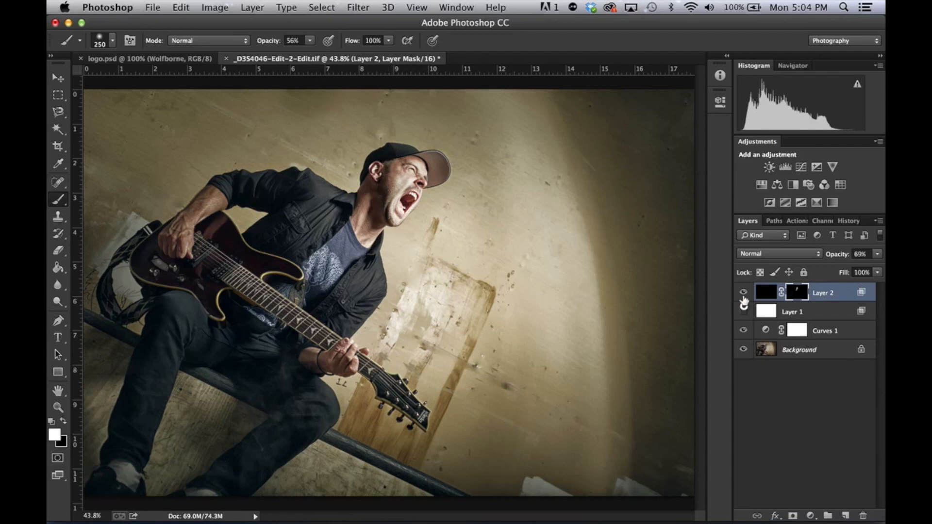
- Compare the photo with and without Layer 1 and Layer 2, leaving both layers visible
click(743, 312)
click(743, 292)
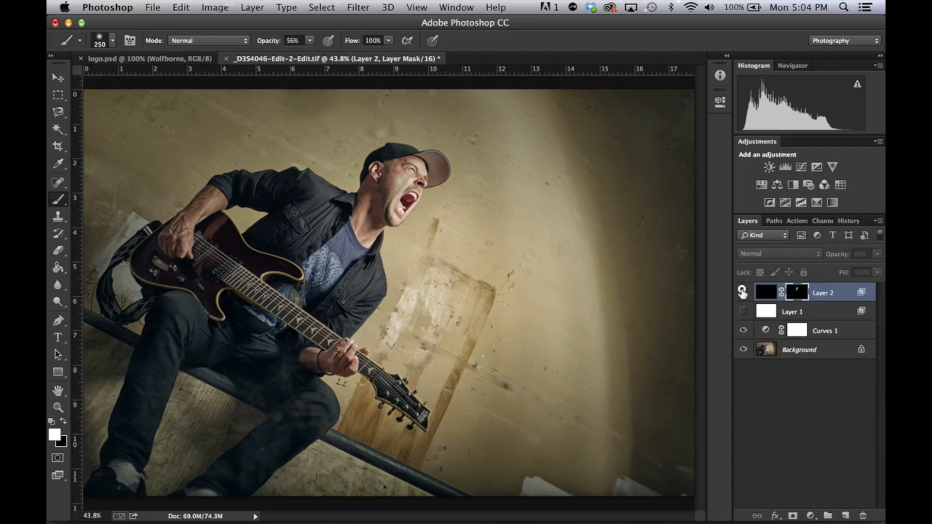
click(743, 292)
click(743, 312)
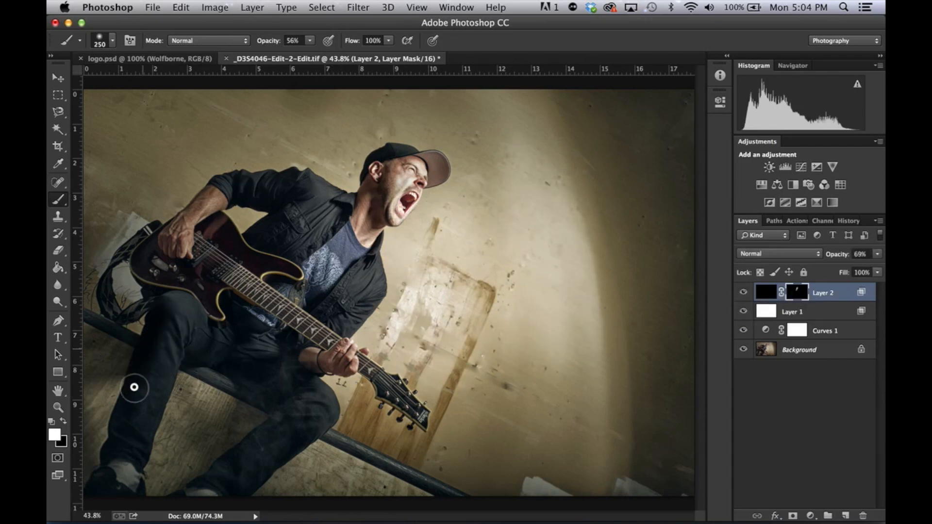
- Try painting white on Layer 2's mask over the guitarist's lower trouser leg, and undo the stroke
drag(122, 439, 109, 459)
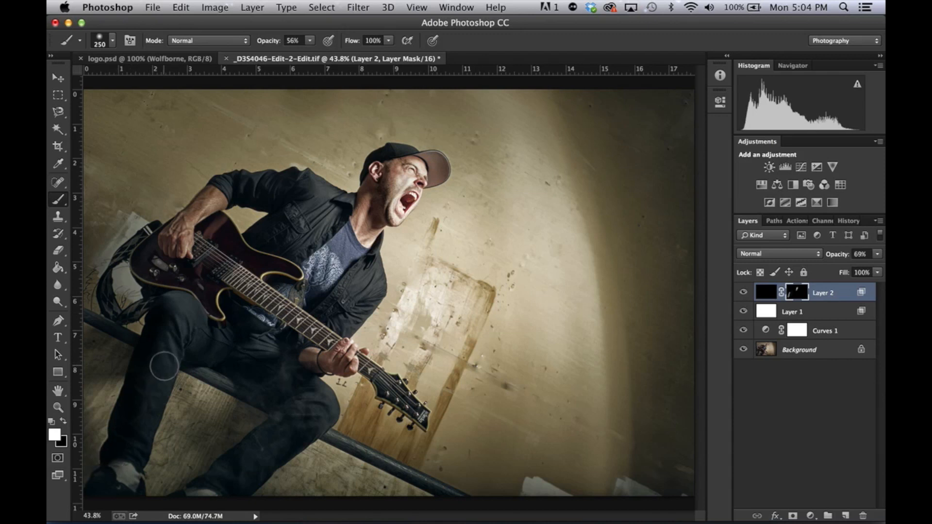
key(super+z)
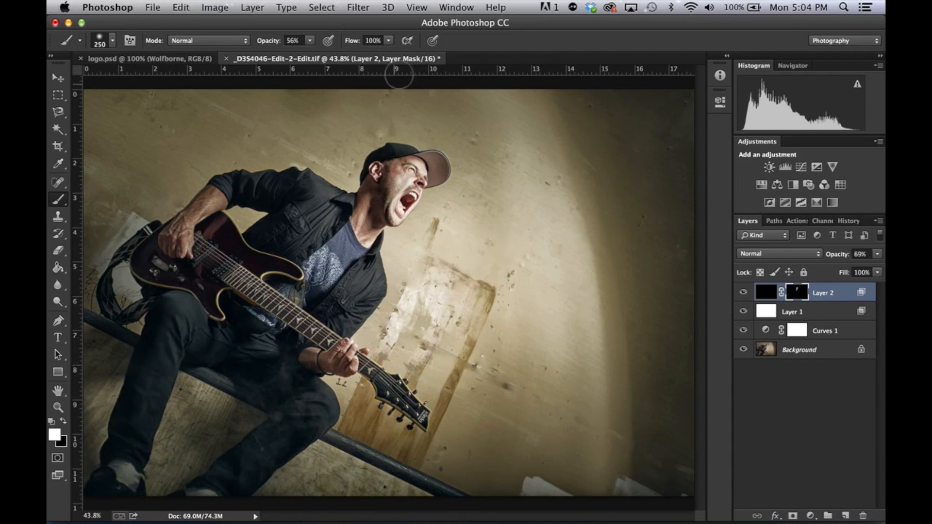
- Set the Brush opacity to 34% and paint white on Layer 2's mask over the guitarist's sleeve, trousers and jacket
drag(275, 44, 257, 43)
mouse_move(194, 194)
mouse_down()
mouse_move(129, 260)
mouse_move(113, 300)
mouse_move(174, 332)
mouse_move(158, 323)
mouse_move(122, 428)
mouse_move(164, 480)
mouse_move(219, 464)
mouse_move(285, 393)
mouse_move(259, 433)
mouse_move(260, 386)
mouse_move(277, 428)
mouse_move(210, 477)
mouse_up()
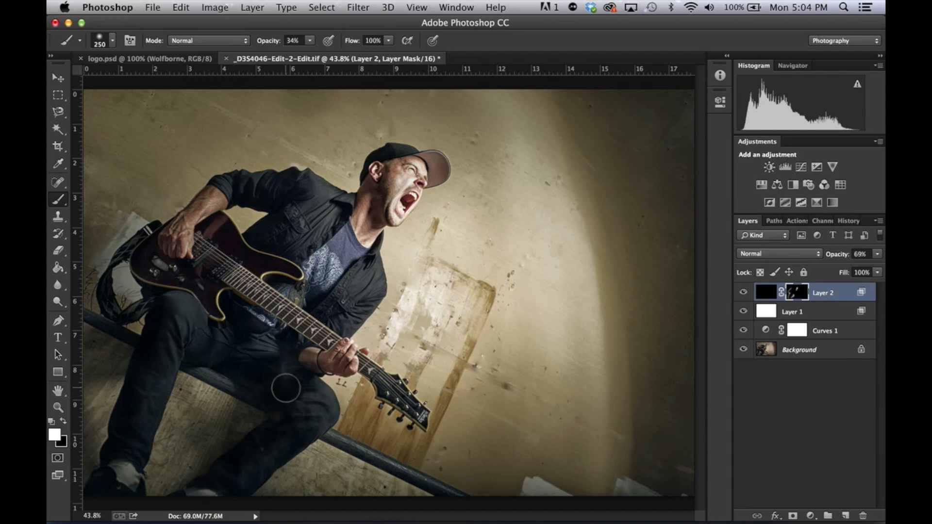
click(281, 373)
drag(377, 296, 353, 331)
drag(297, 251, 294, 254)
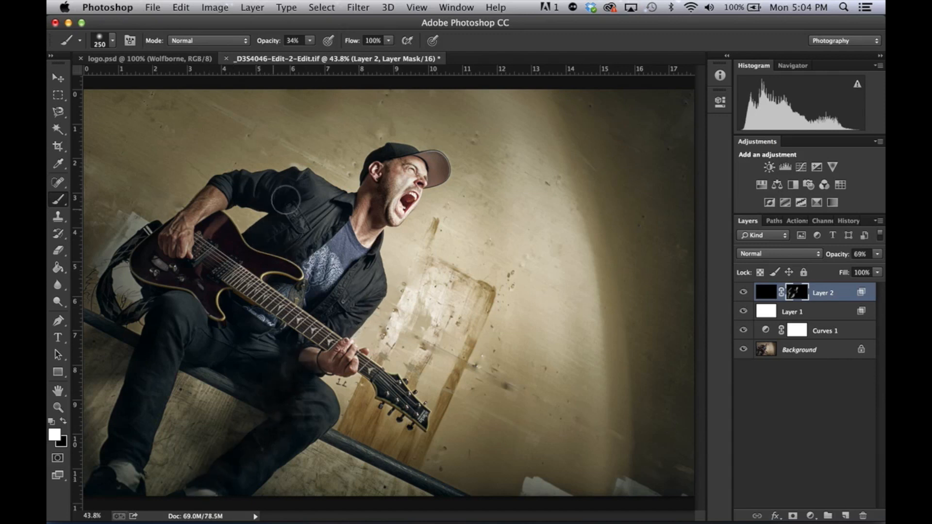
mouse_move(246, 189)
mouse_down()
mouse_move(229, 177)
mouse_move(250, 199)
mouse_move(278, 203)
mouse_up()
- Compare the photo's opening state with the latest Brush Tool state in the history, ending on the latest state
click(849, 221)
scroll(846, 322, up, 10)
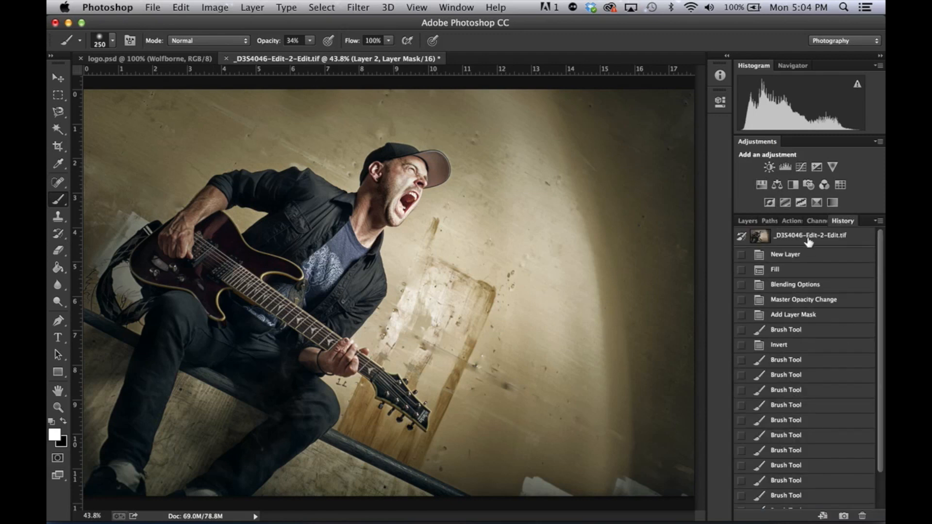
click(809, 237)
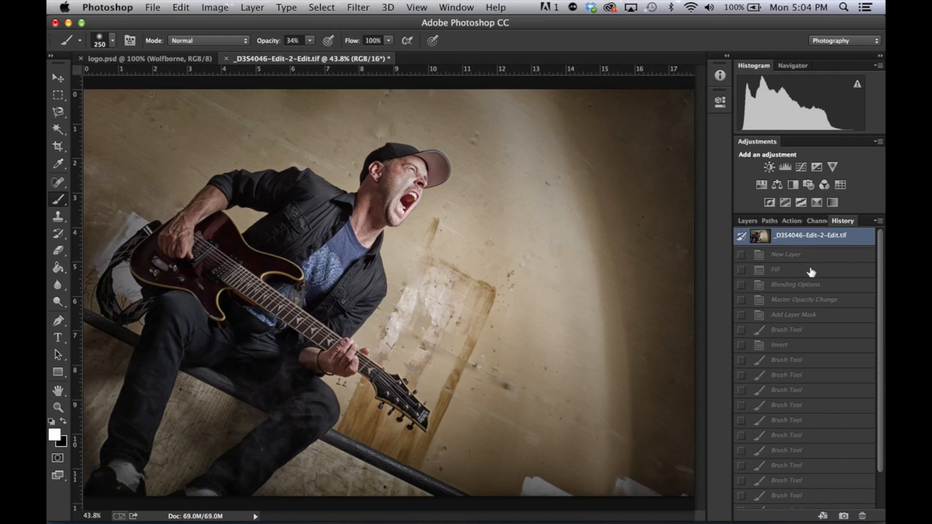
scroll(812, 272, down, 3)
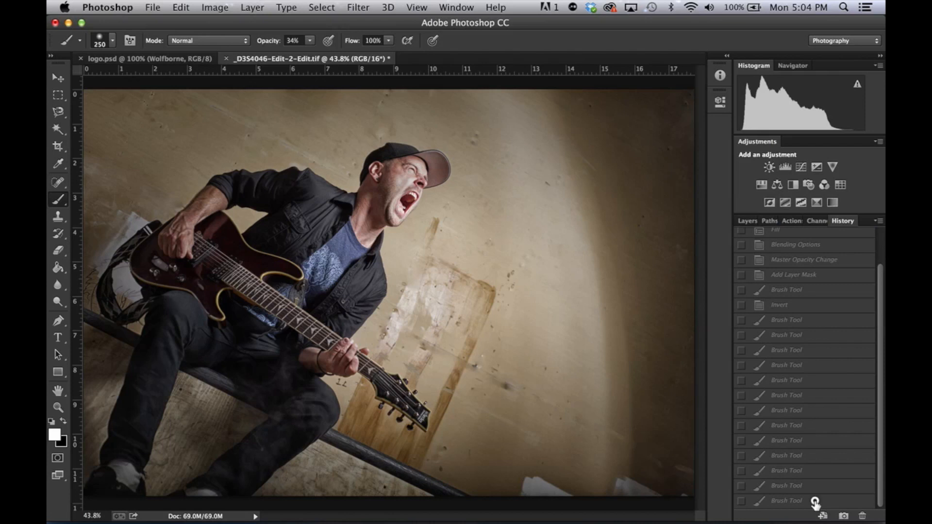
click(816, 501)
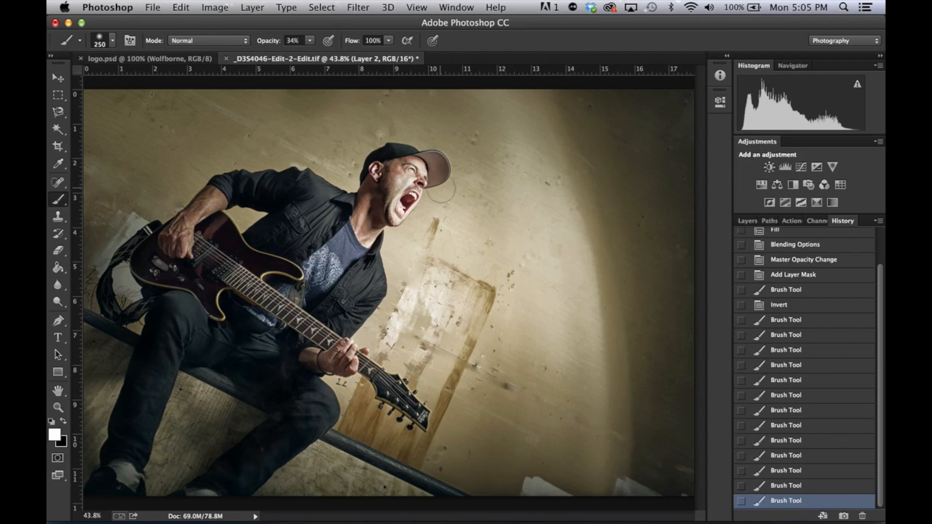
- Save and close the edited guitarist photo, and switch to Lightroom
key(super+s)
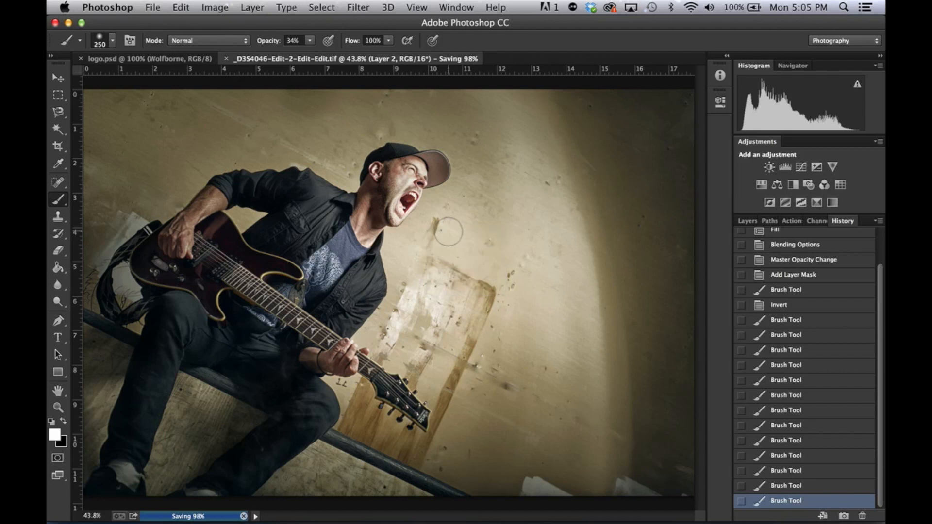
key(super+w)
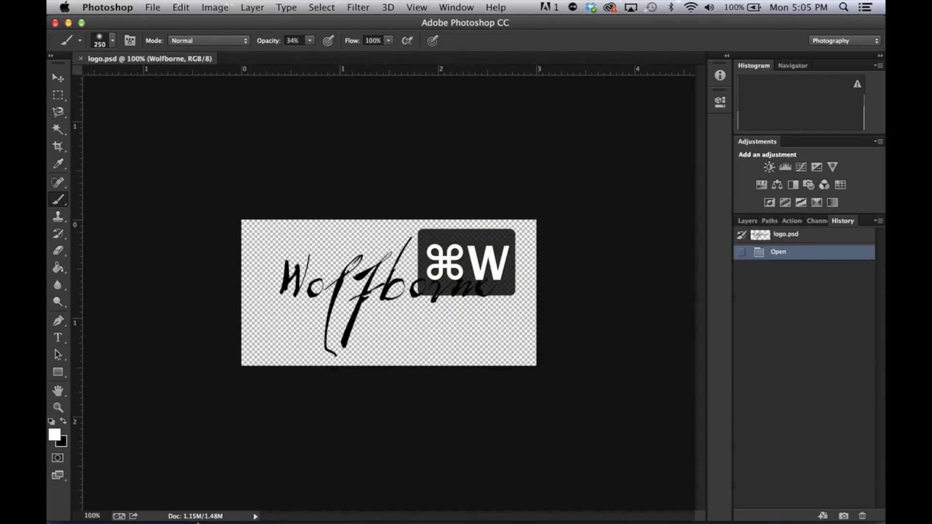
mouse_move(299, 522)
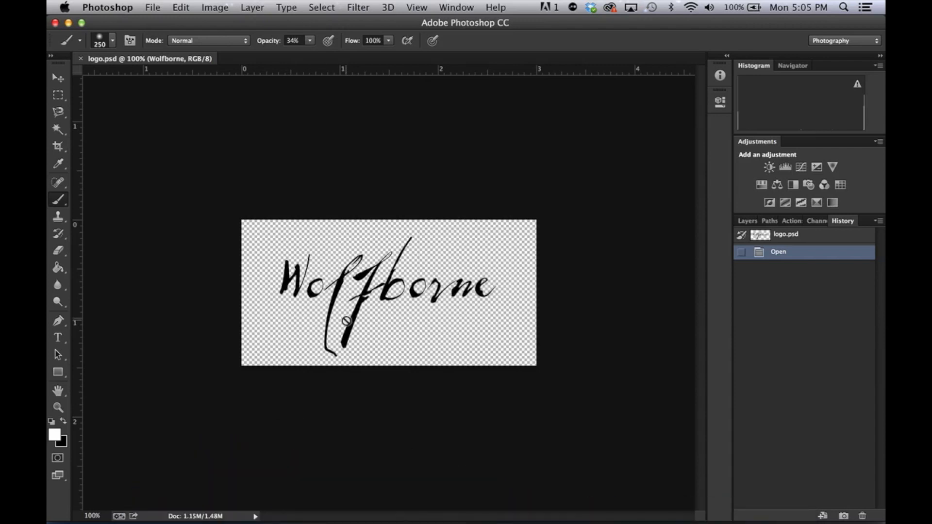
key(ctrl+Up)
click(400, 155)
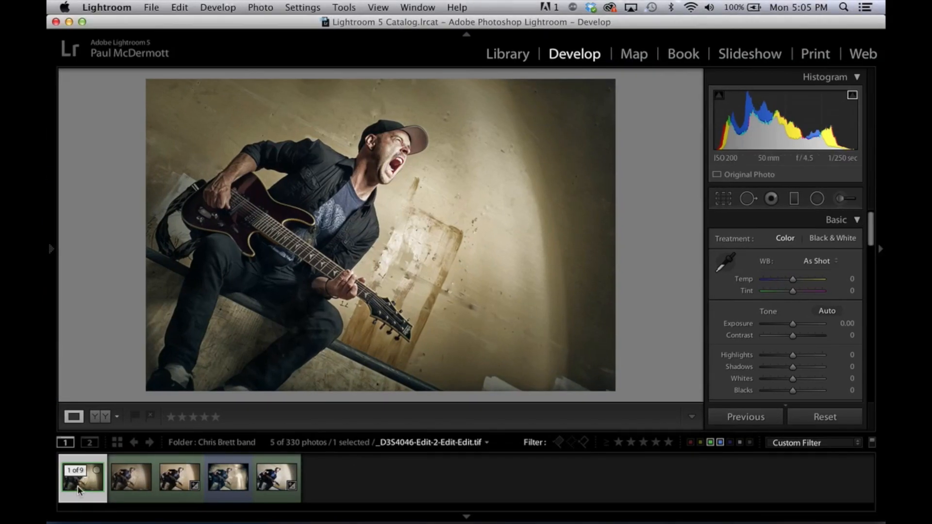
- Compare the newly saved guitarist photo with the finished Wolfborne version, and leave the new photo selected
click(233, 482)
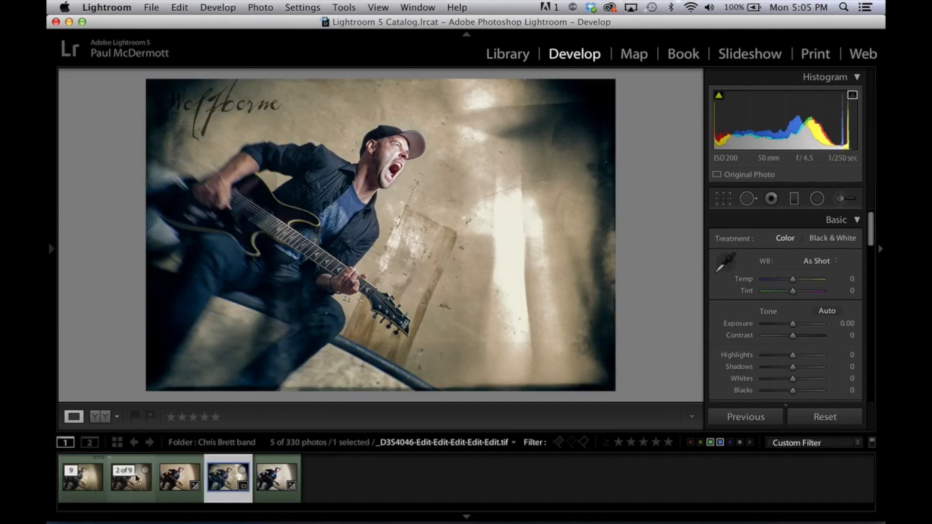
click(89, 489)
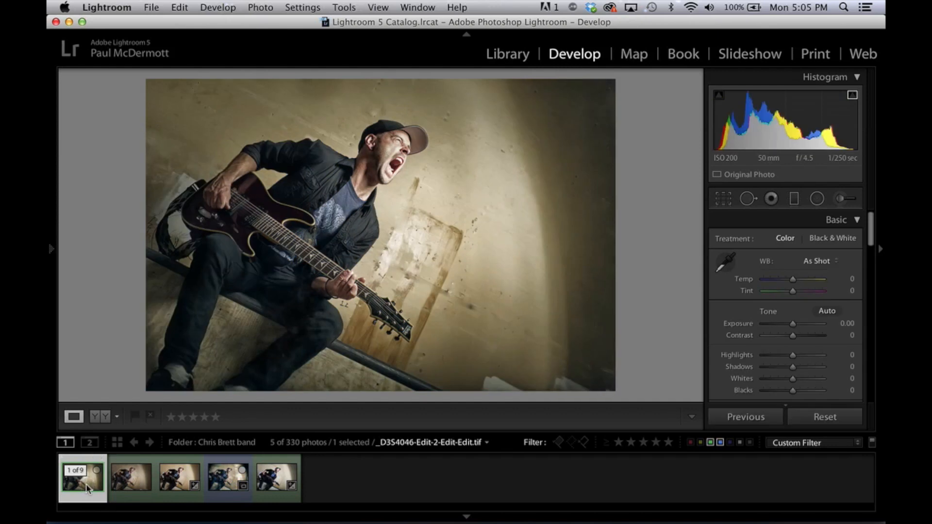
click(220, 488)
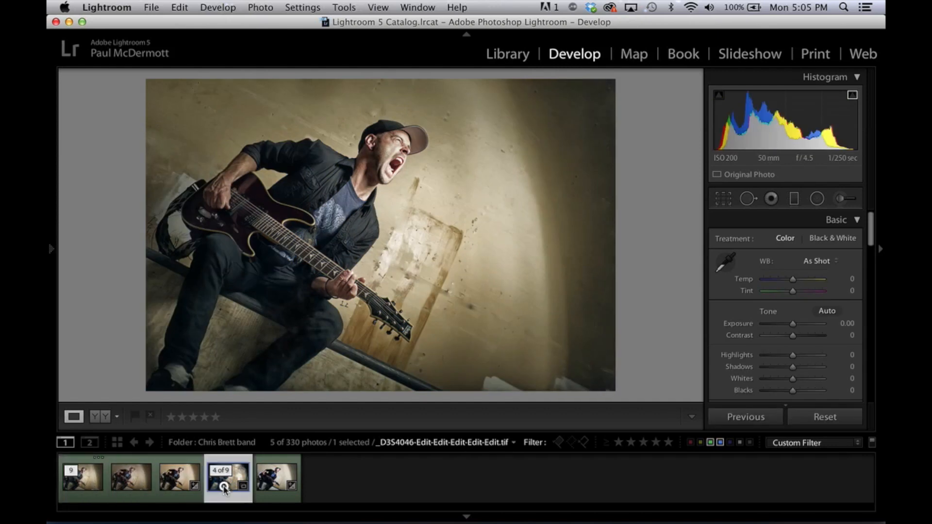
click(89, 488)
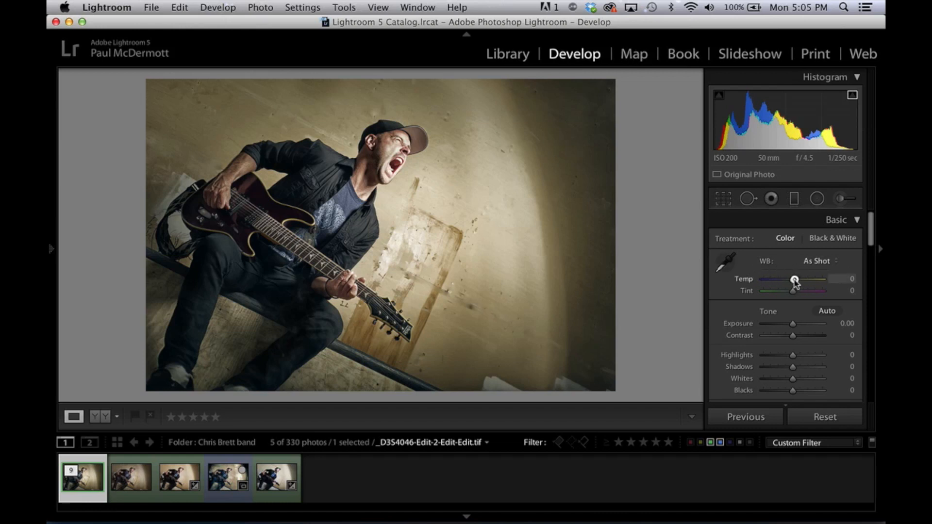
- Set the new photo's Temp to -9 and Shadows to -23
drag(795, 280, 792, 281)
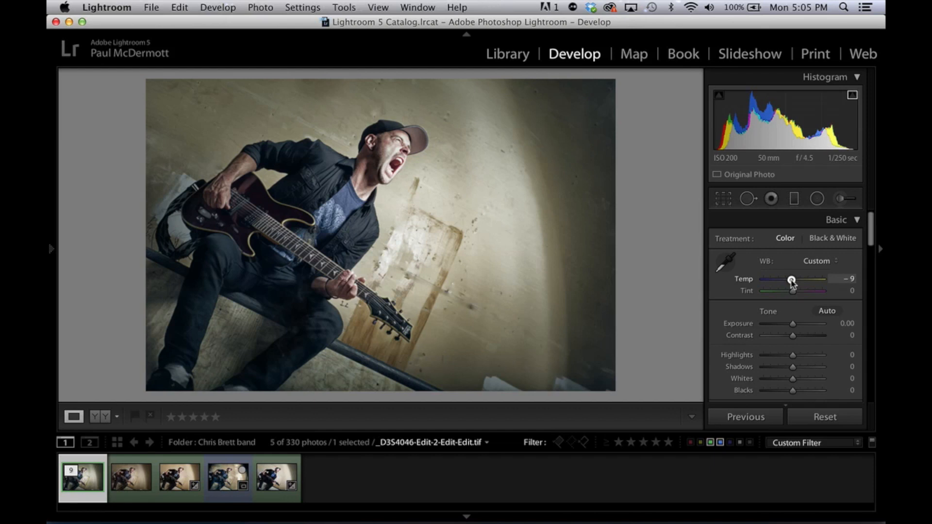
drag(792, 284, 792, 283)
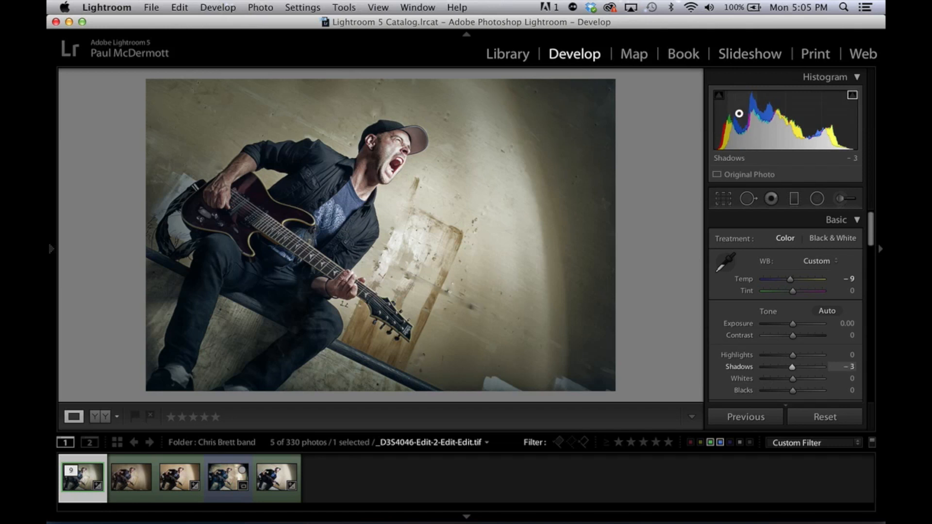
drag(737, 112, 718, 113)
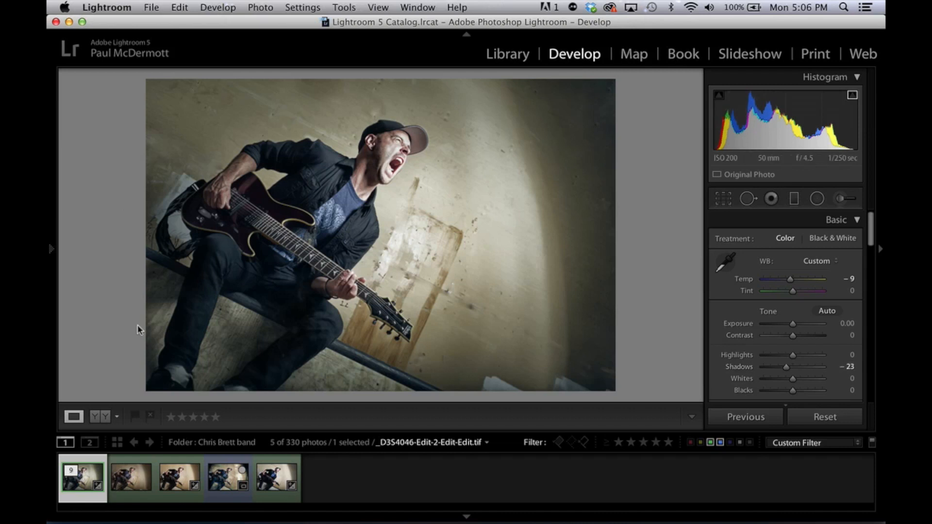
- Check the cooled, darkened photo against the finished Wolfborne version and reselect it in the expanded stack
click(207, 479)
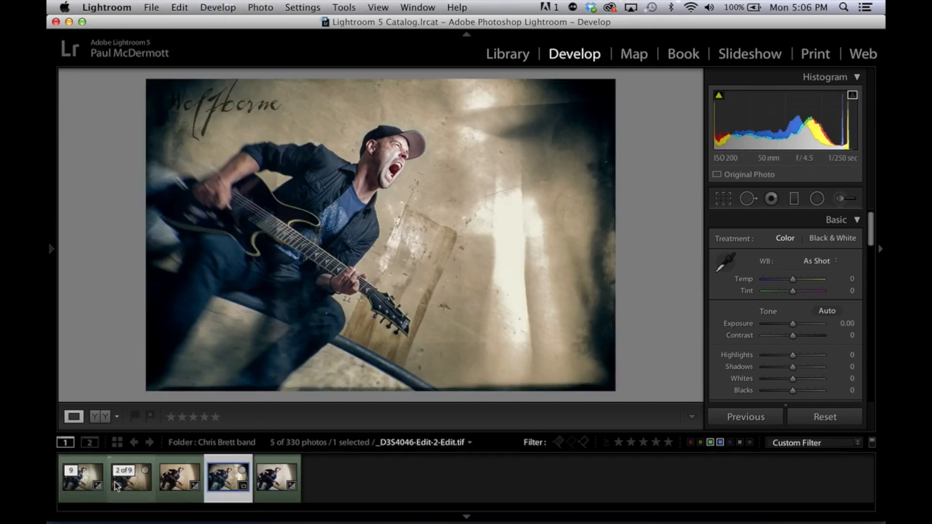
click(71, 470)
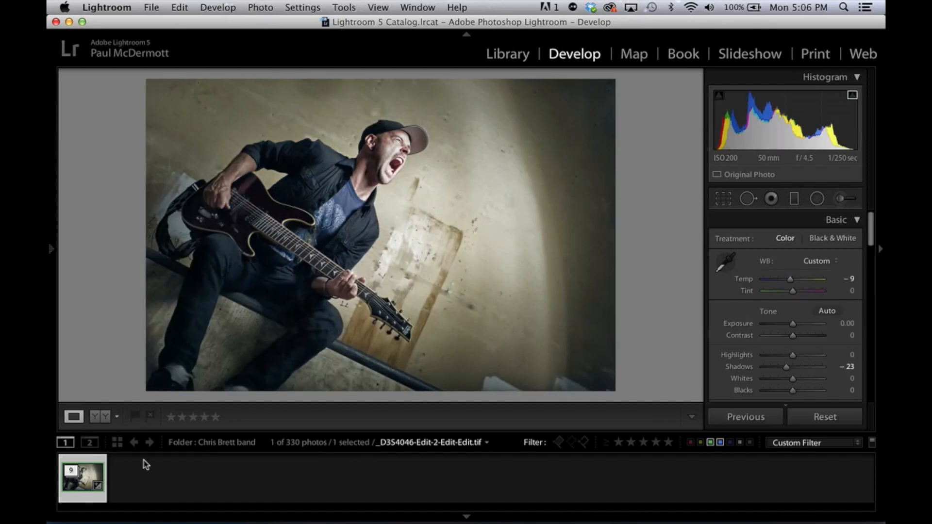
key(cmd+z)
click(92, 483)
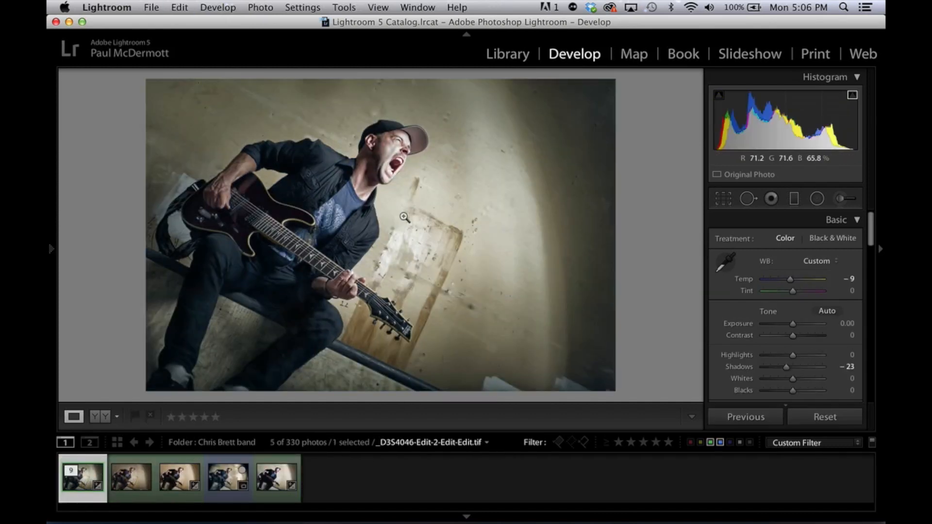
- Open the adjusted guitarist photo for editing in Analog Efex Pro
right_click(399, 158)
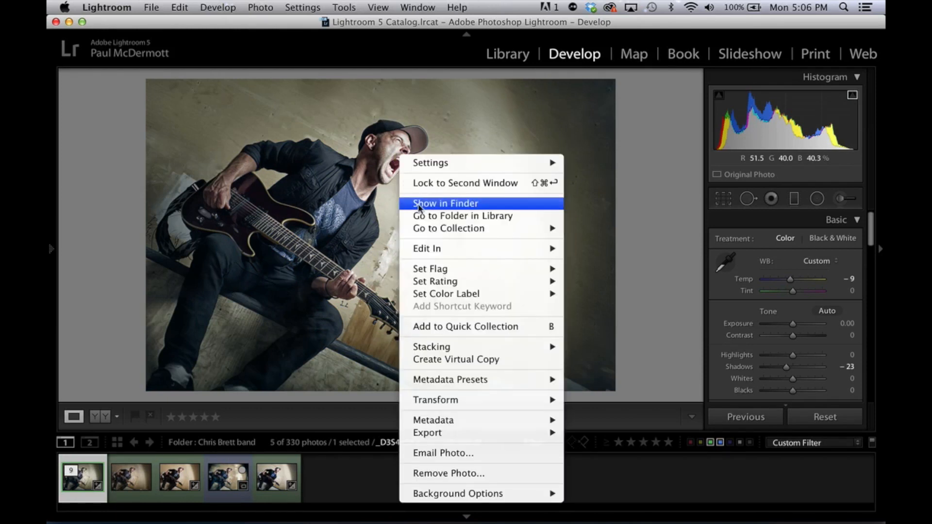
mouse_move(441, 252)
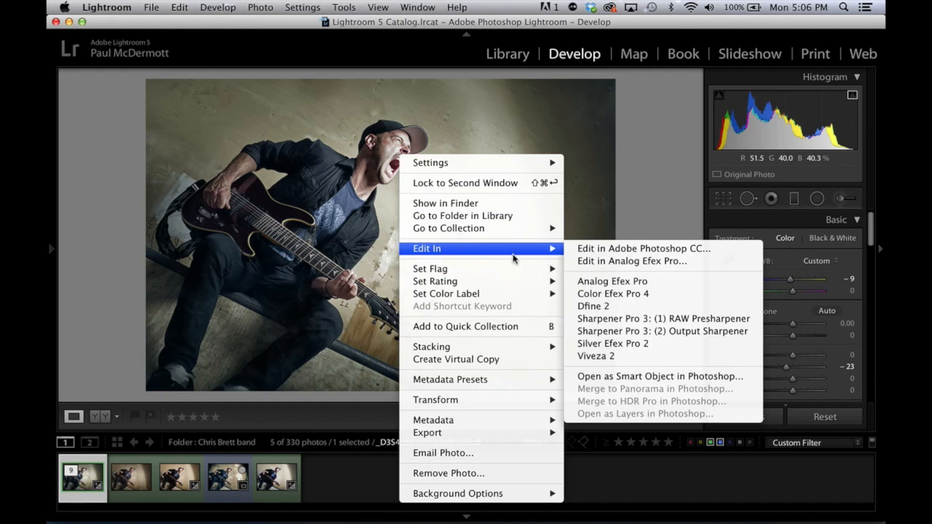
click(598, 365)
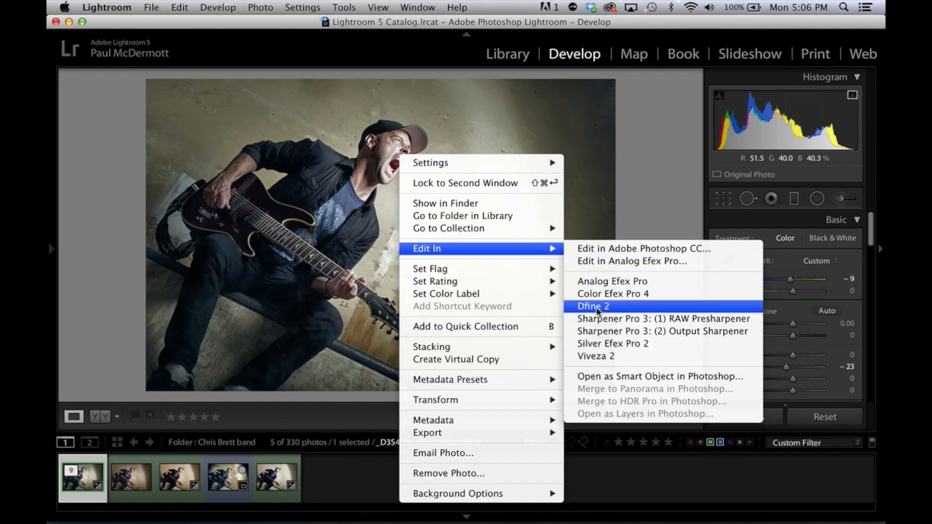
click(638, 283)
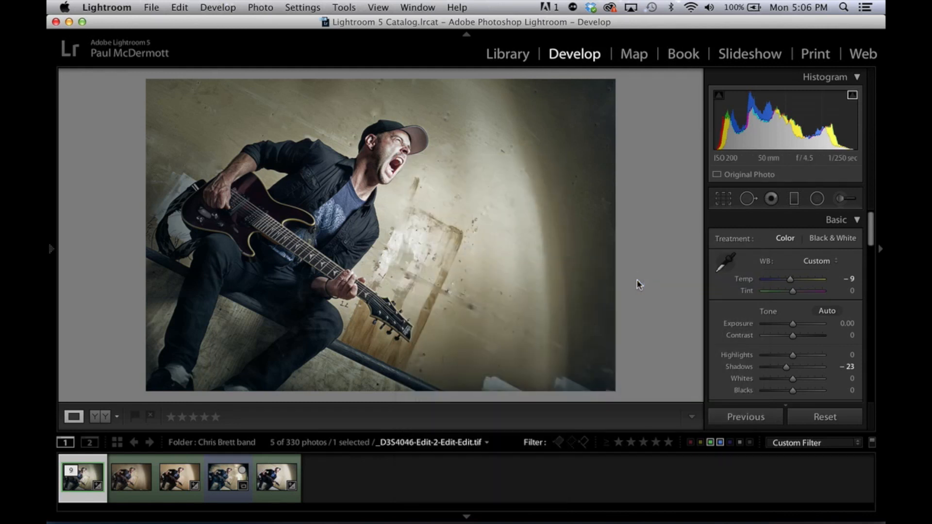
click(559, 296)
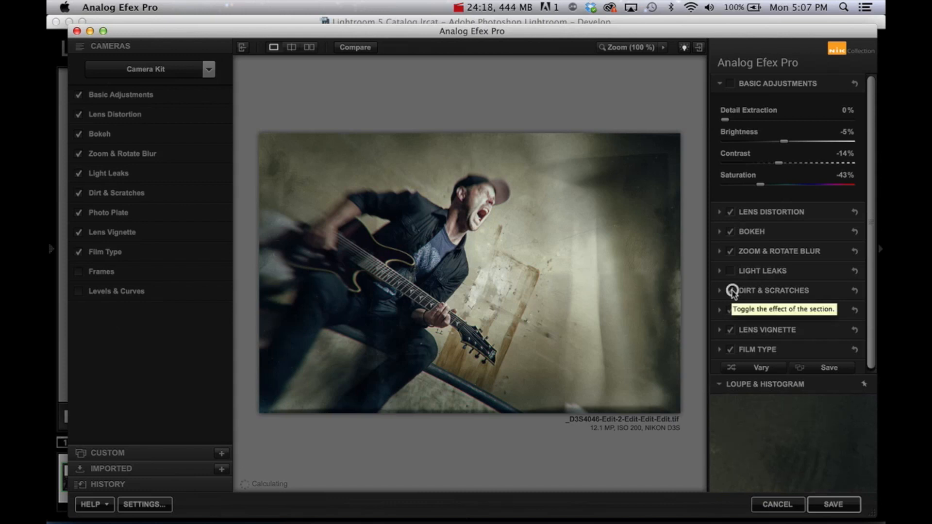
- Centre the Zoom & Rotate Blur on the guitarist's face and enlarge its protected area to a Protect Center of 60%
click(771, 252)
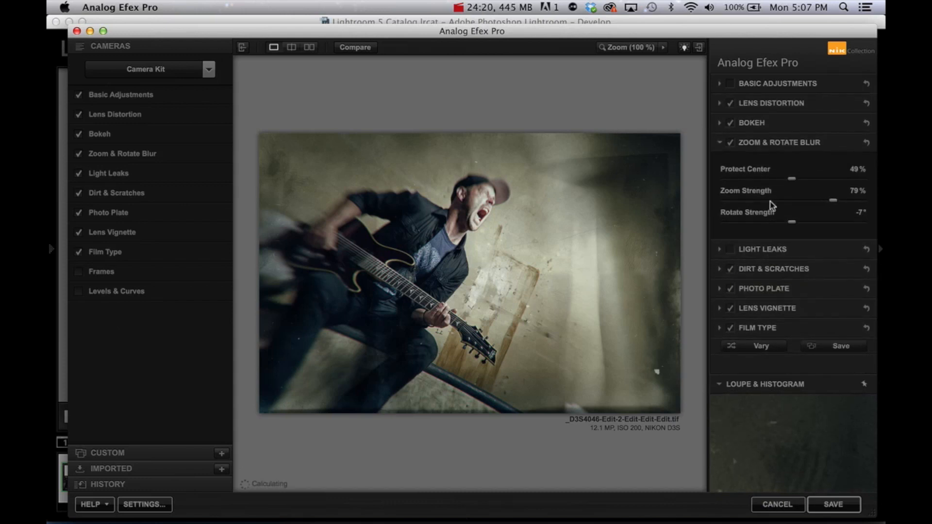
mouse_move(472, 309)
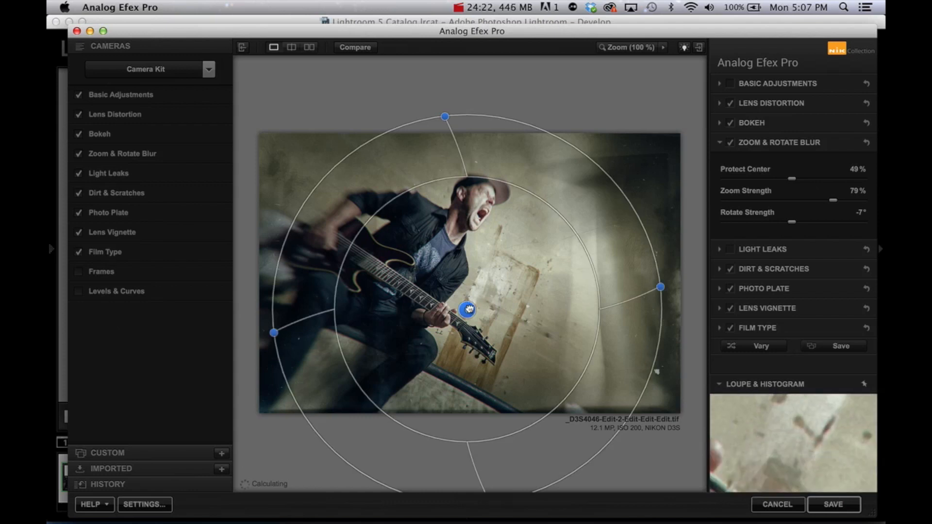
drag(469, 309, 470, 214)
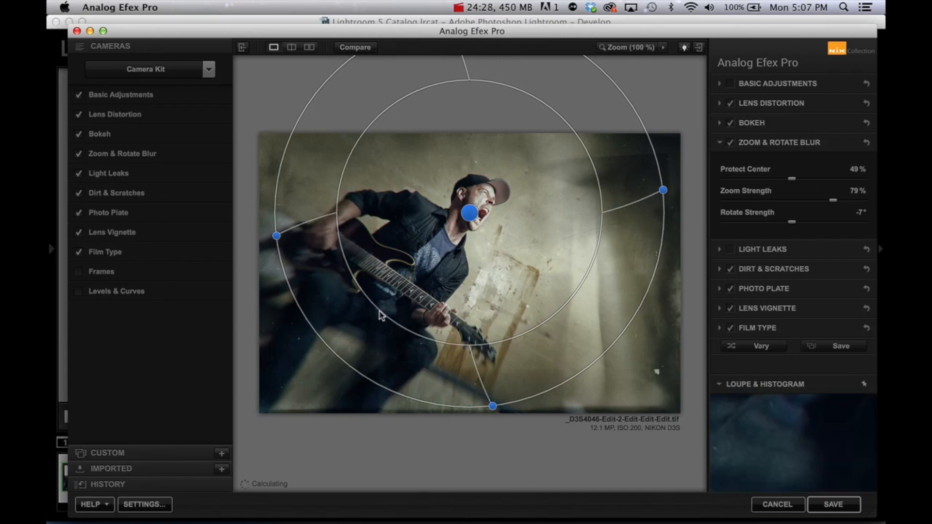
drag(377, 311, 360, 327)
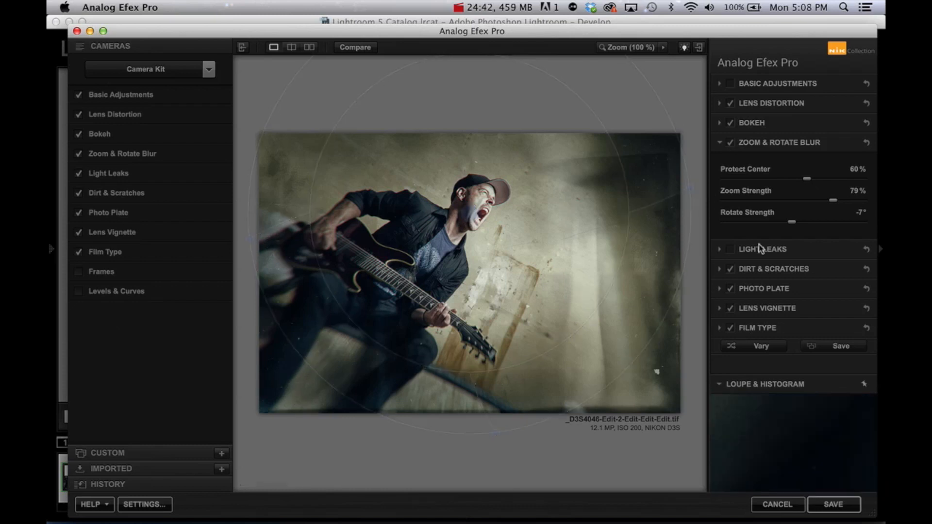
click(722, 143)
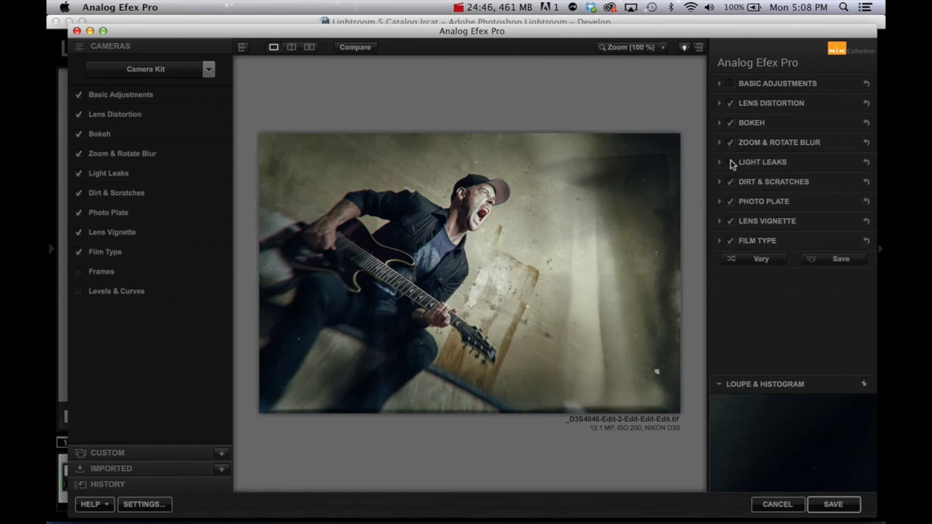
- Choose the Crisp light leak with the red right edge in the last row and set its Strength to 36%
click(730, 162)
click(721, 163)
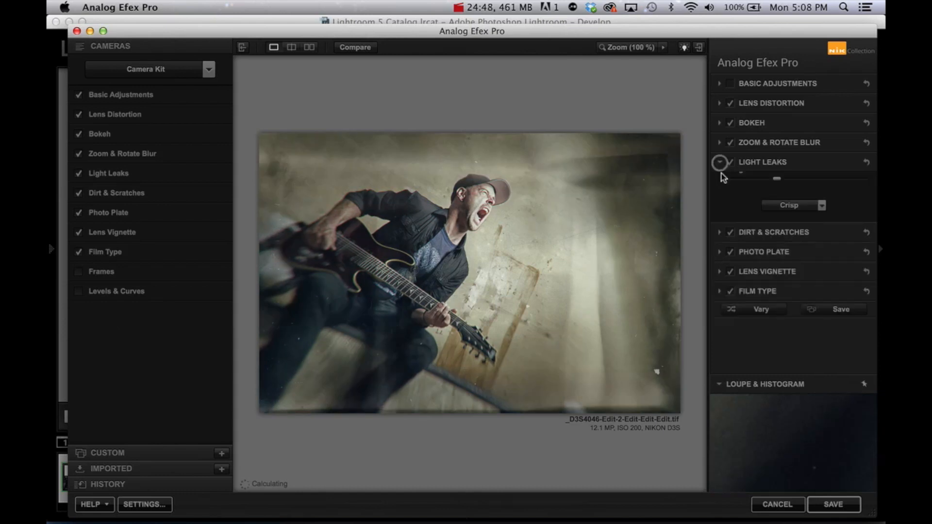
scroll(799, 282, down, 5)
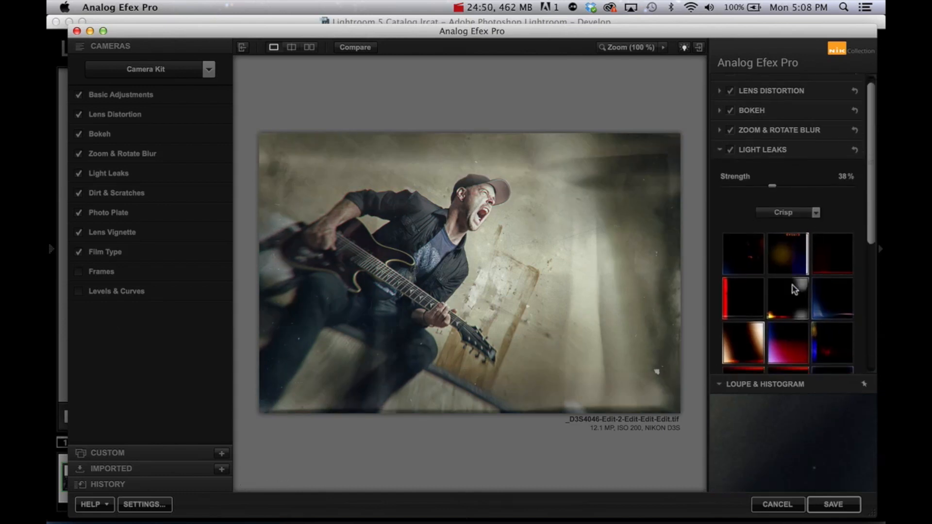
scroll(801, 292, down, 6)
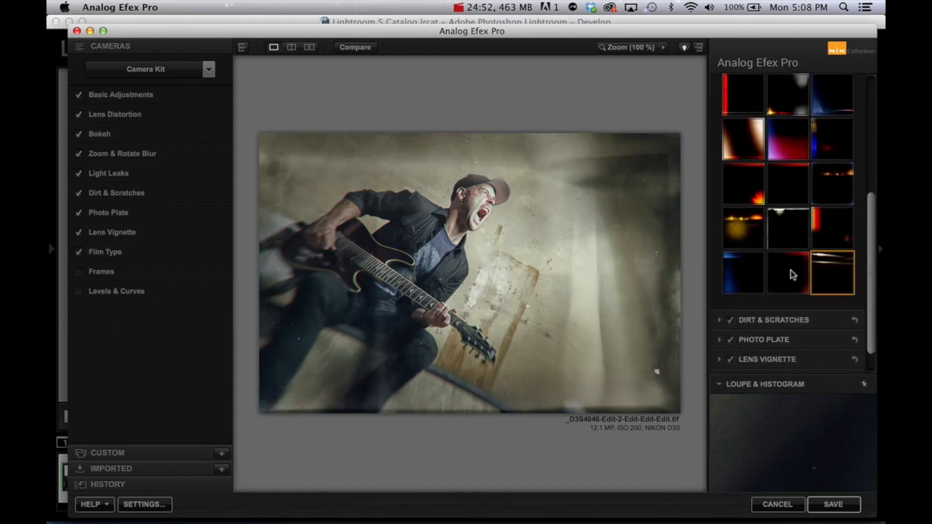
click(789, 270)
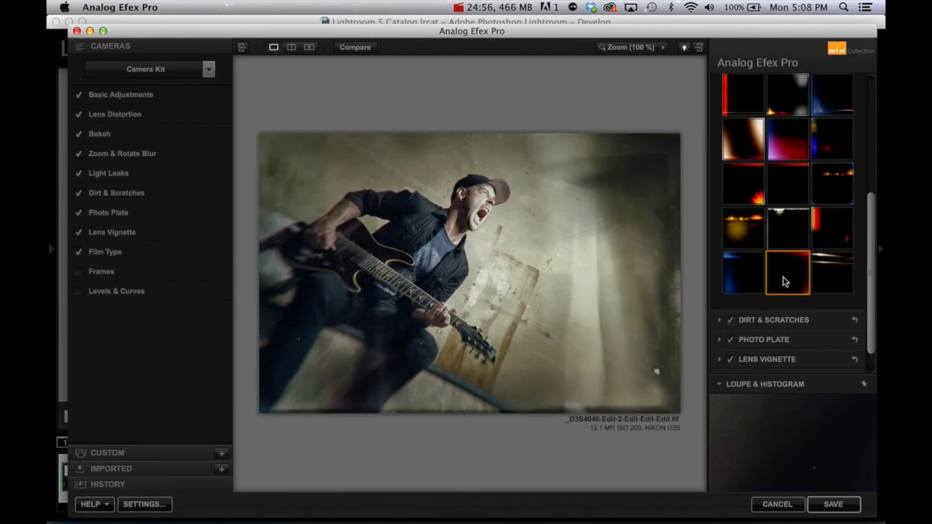
scroll(783, 277, up, 10)
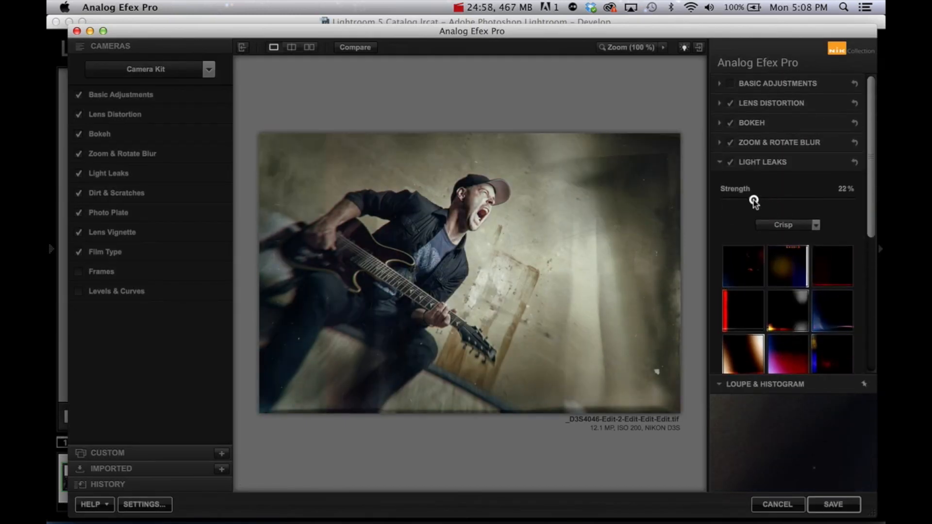
drag(755, 202, 869, 199)
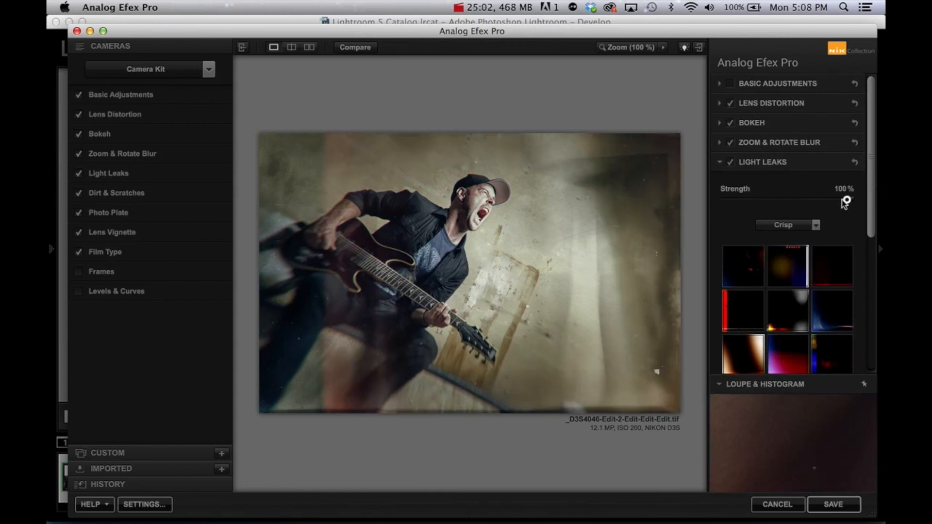
drag(846, 202, 770, 198)
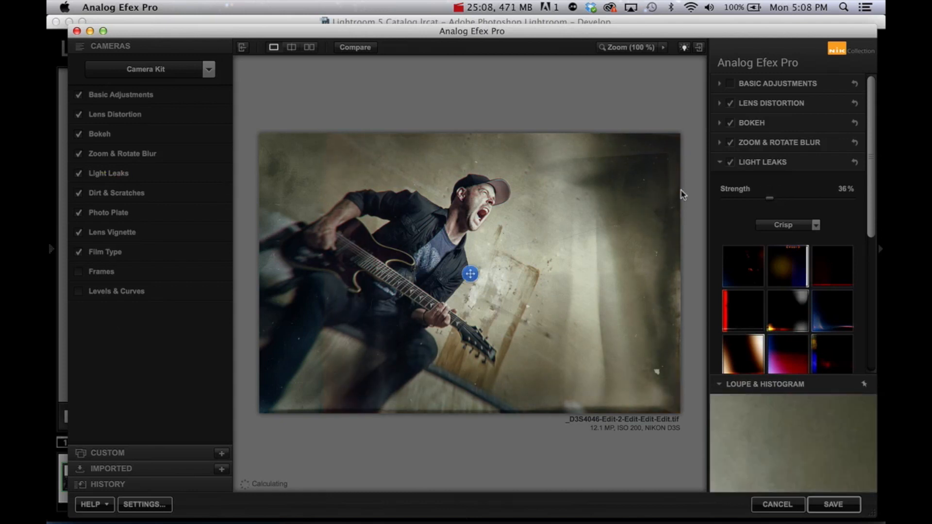
click(720, 162)
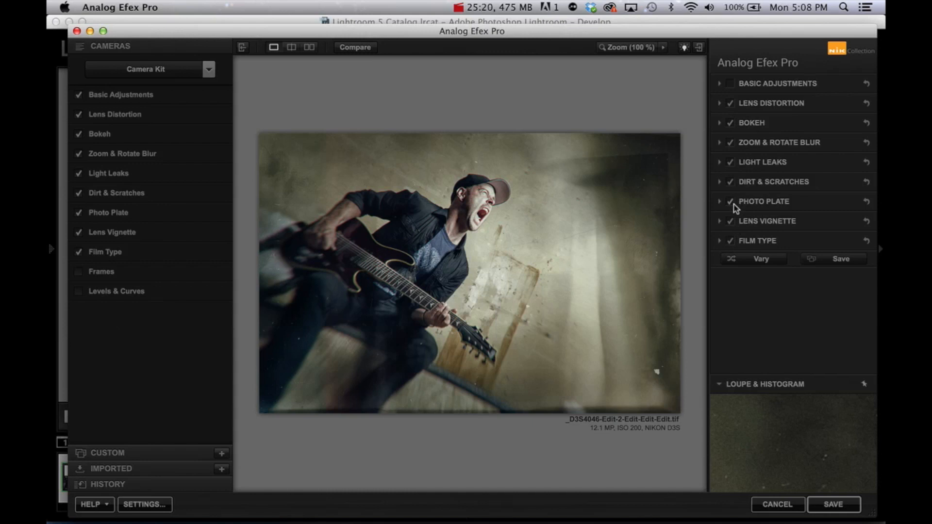
click(732, 241)
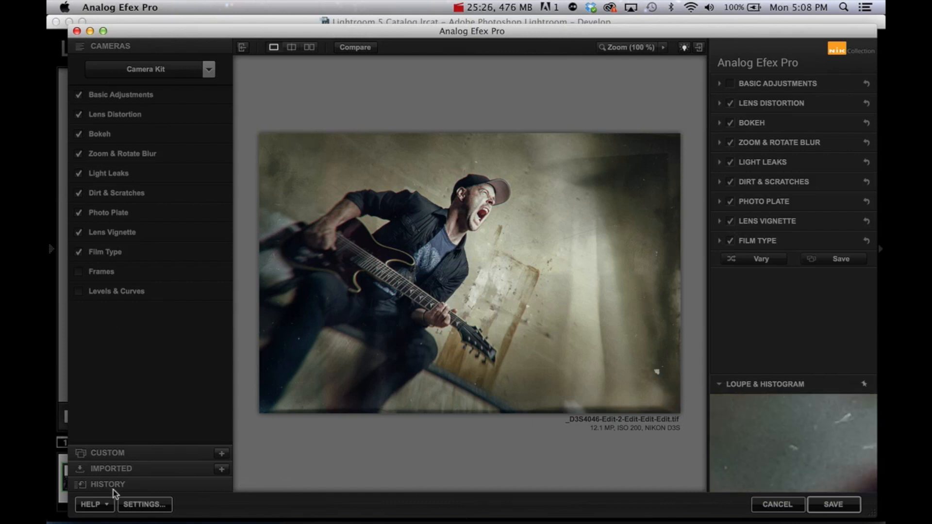
click(459, 7)
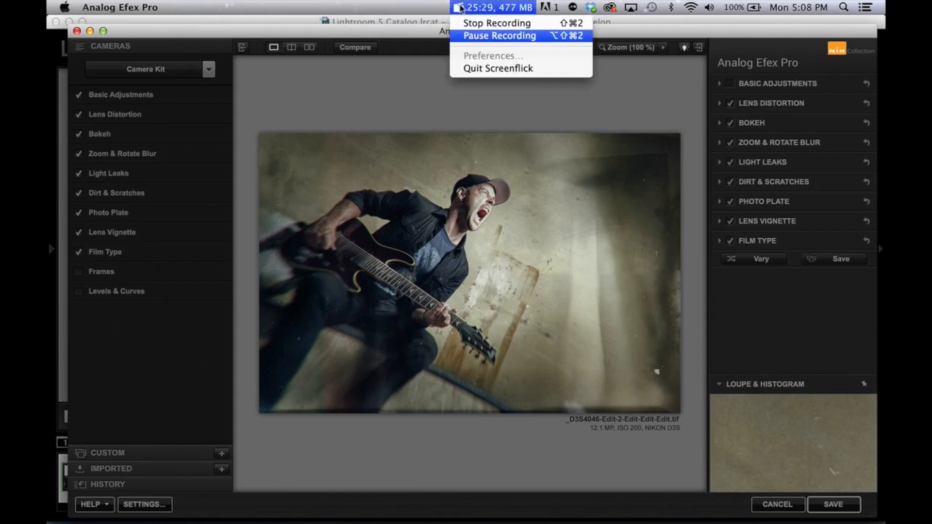
click(499, 36)
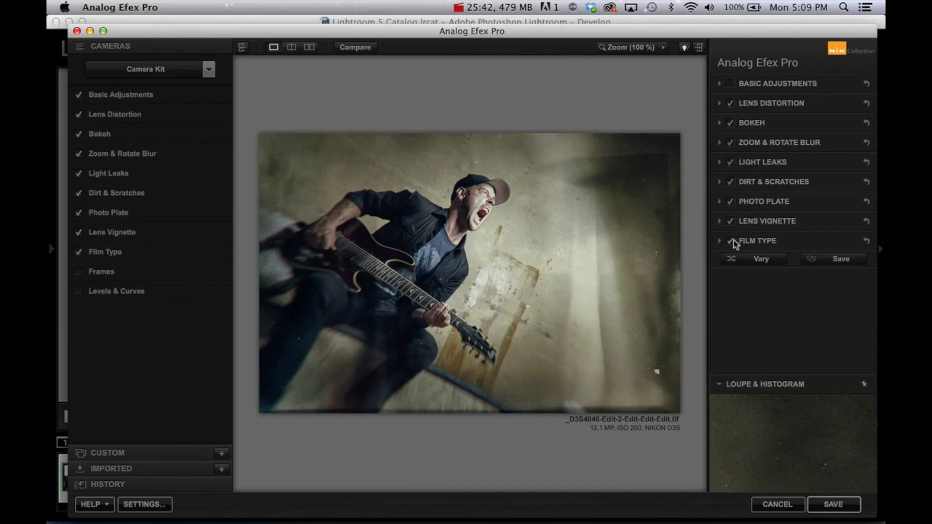
- Turn off the Light Leaks effect and save the filtered photo back to Lightroom
click(734, 162)
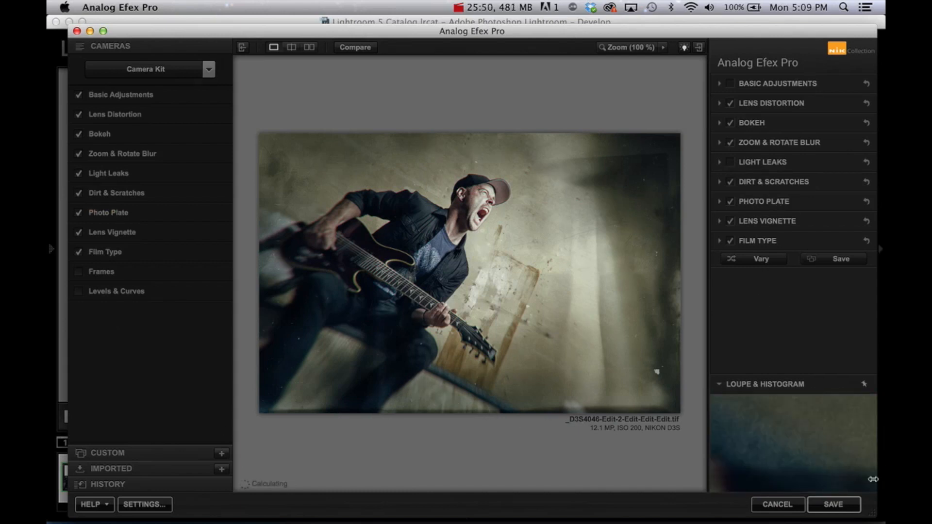
click(833, 505)
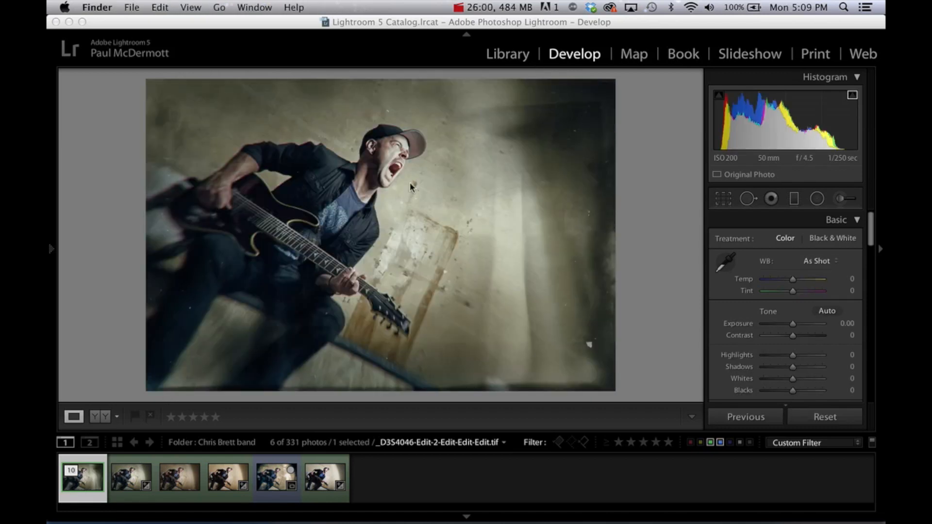
- Compare the newly filtered photo with the finished Wolfborne version and reselect the new one
click(281, 490)
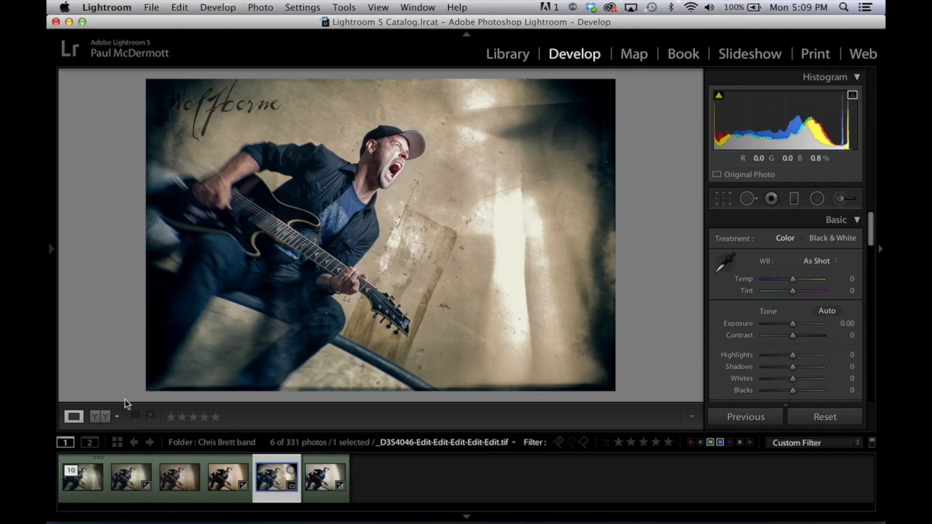
click(85, 486)
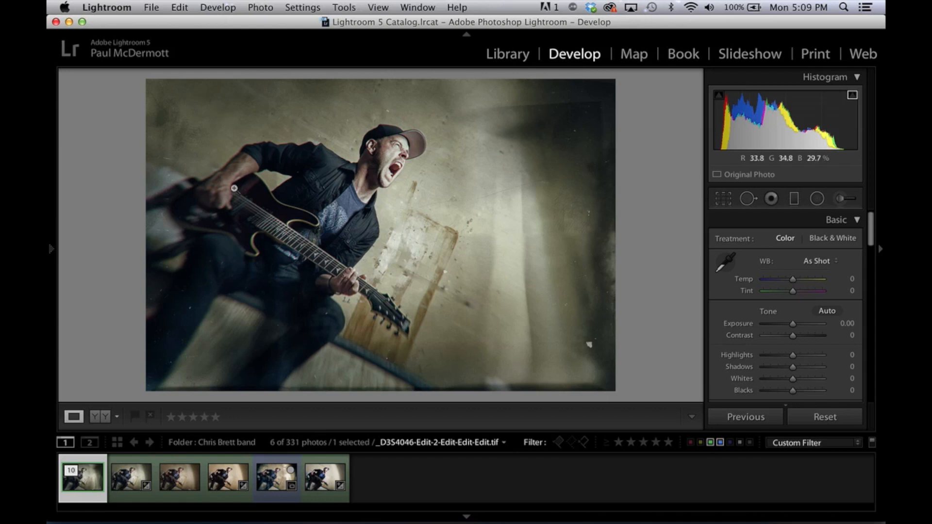
click(277, 479)
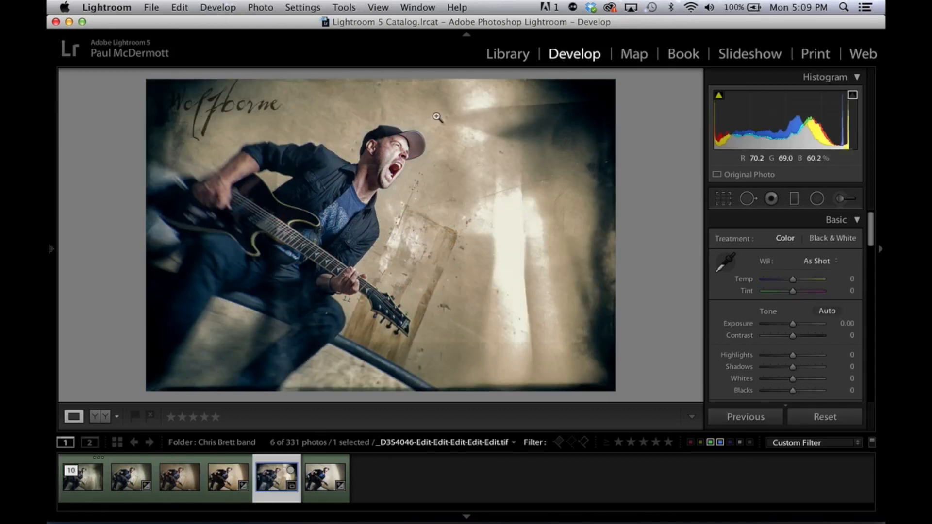
click(83, 485)
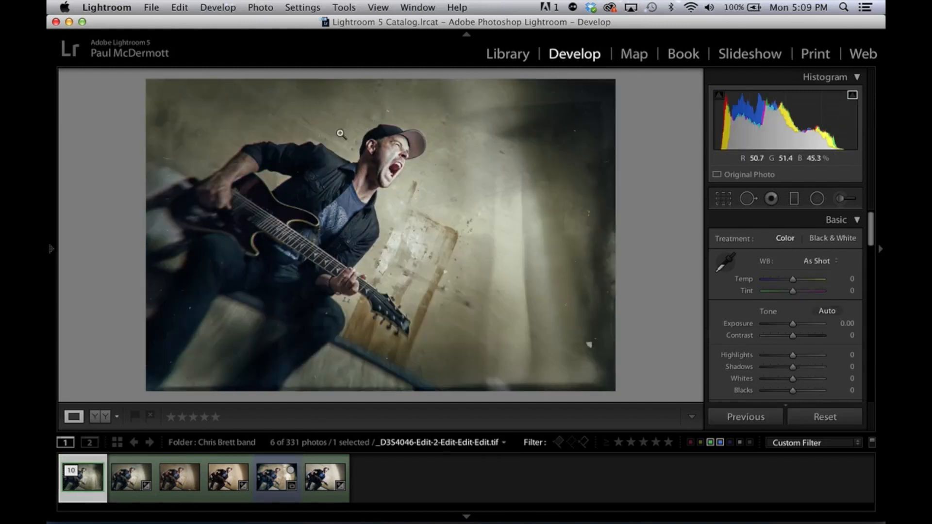
- Open a copy of the photo with Lightroom adjustments in Photoshop and show its layers
key(super+e)
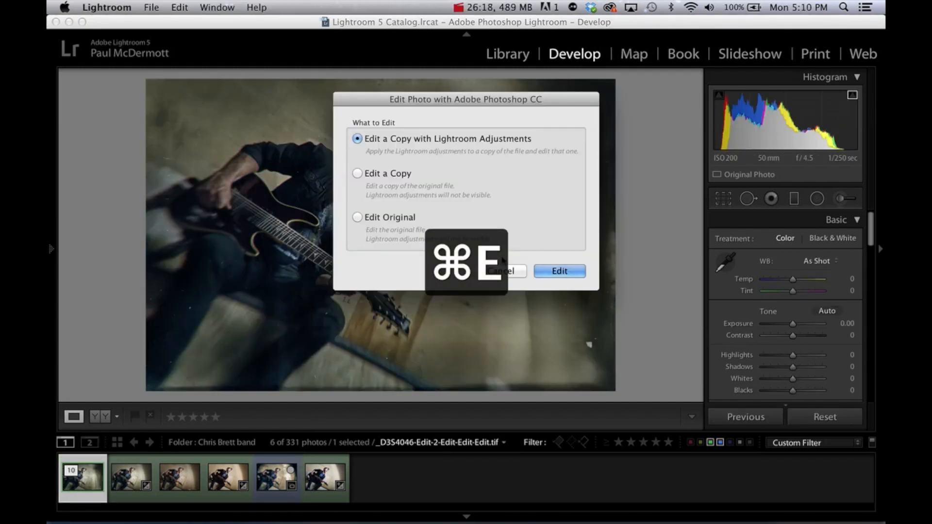
click(560, 271)
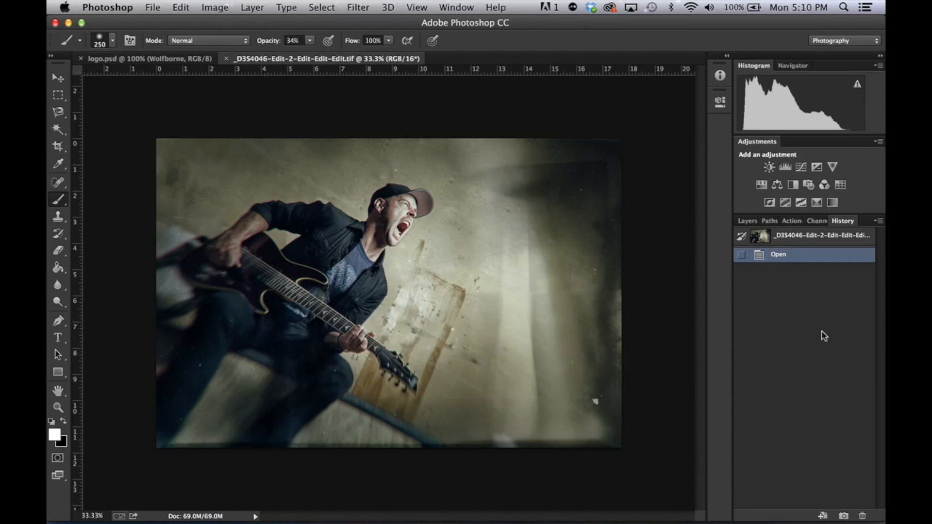
click(752, 221)
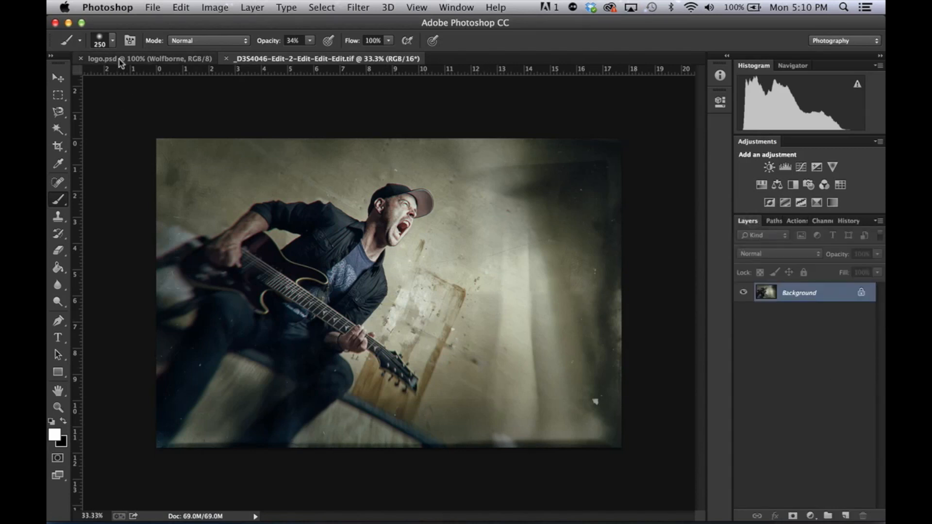
- Duplicate the Wolfborne text layer from logo.psd into the guitarist photo and close the logo document
mouse_move(123, 60)
mouse_down()
mouse_move(319, 244)
mouse_move(167, 139)
mouse_move(130, 64)
mouse_move(138, 64)
mouse_up()
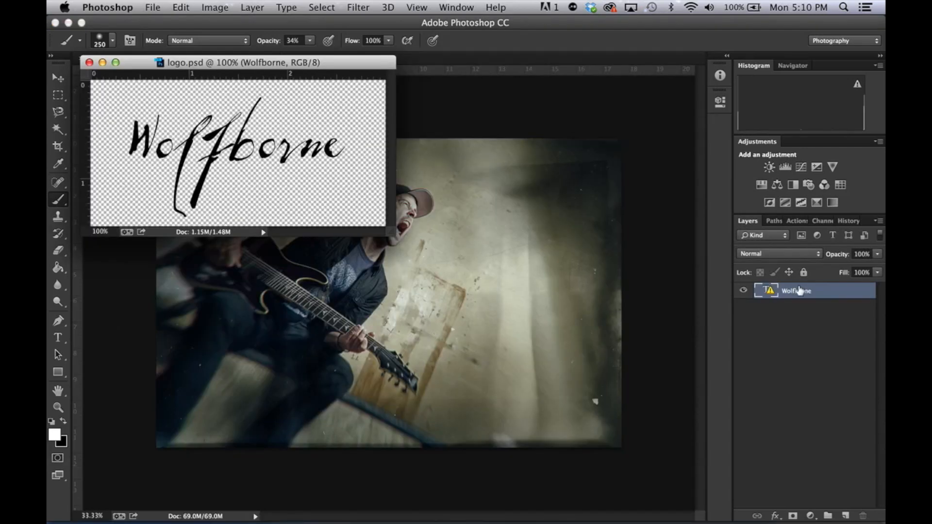
right_click(799, 291)
click(757, 329)
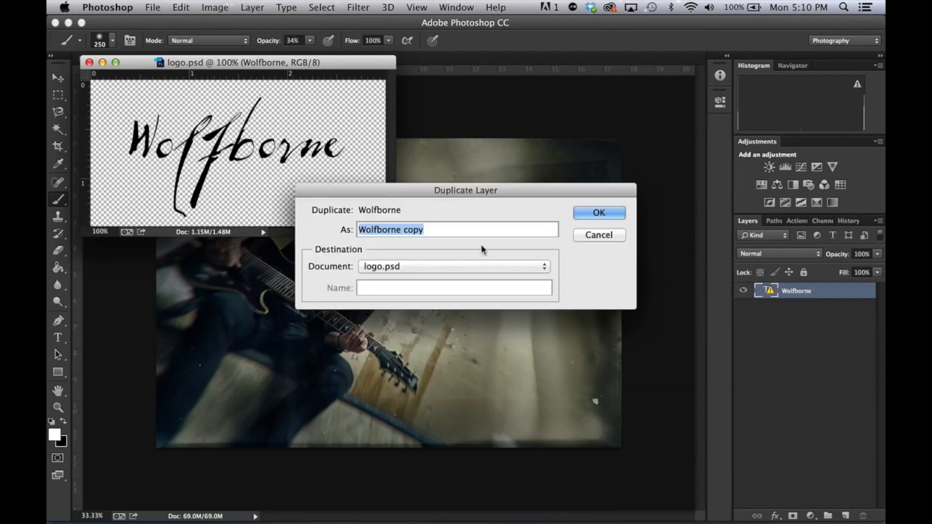
click(475, 266)
click(600, 214)
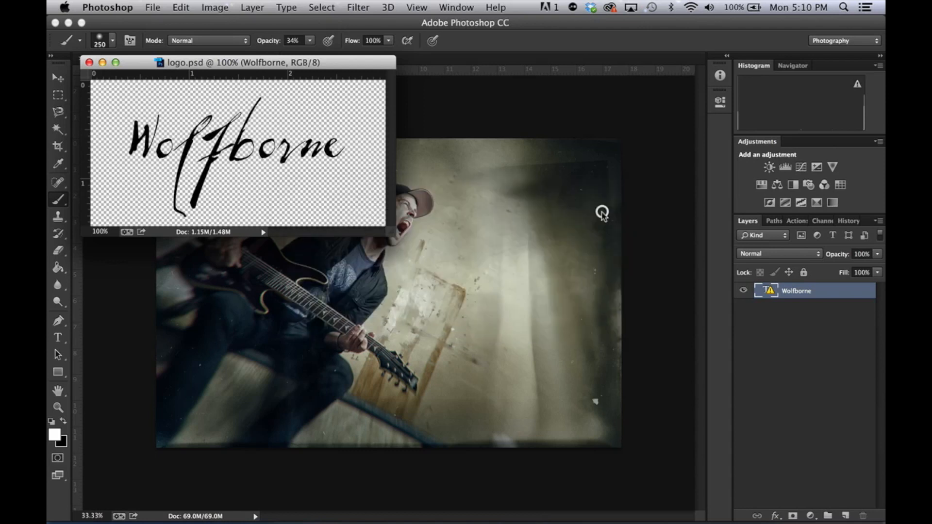
click(601, 299)
click(520, 105)
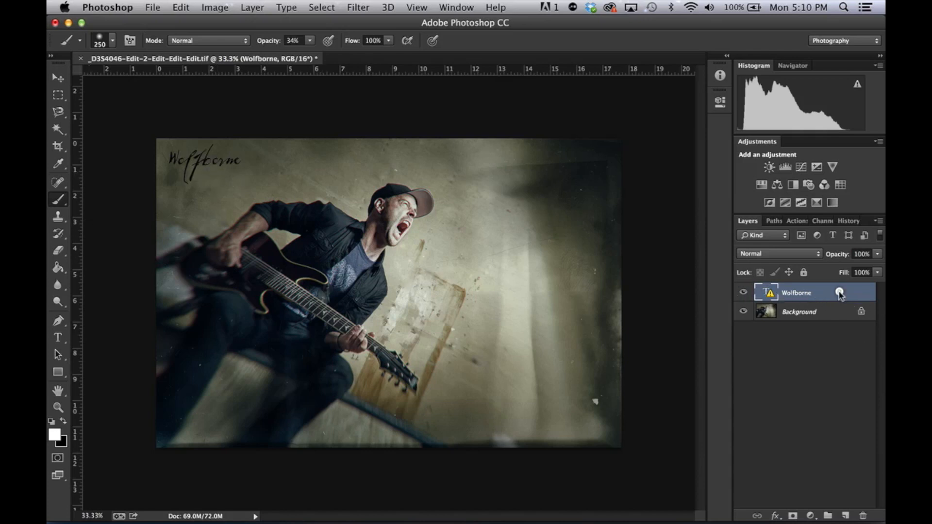
- Rasterize the Wolfborne text layer in the guitarist photo
right_click(839, 294)
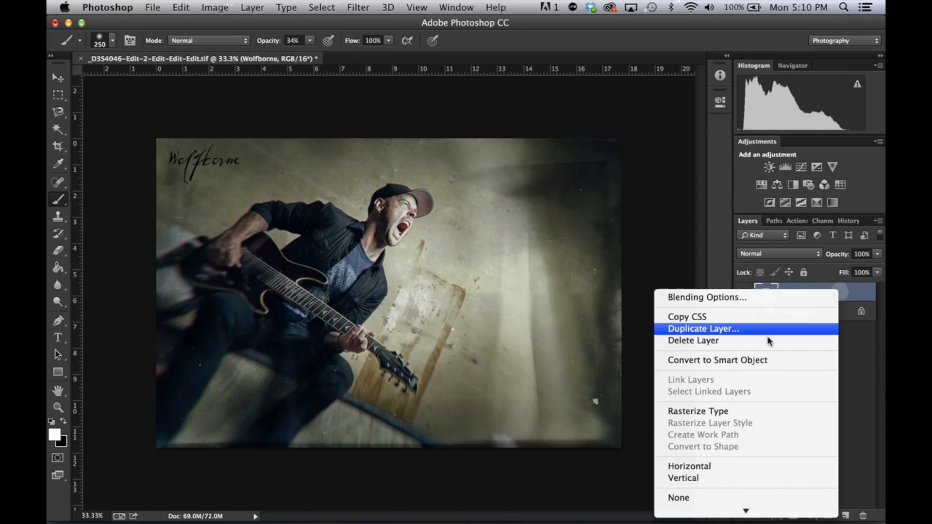
click(738, 414)
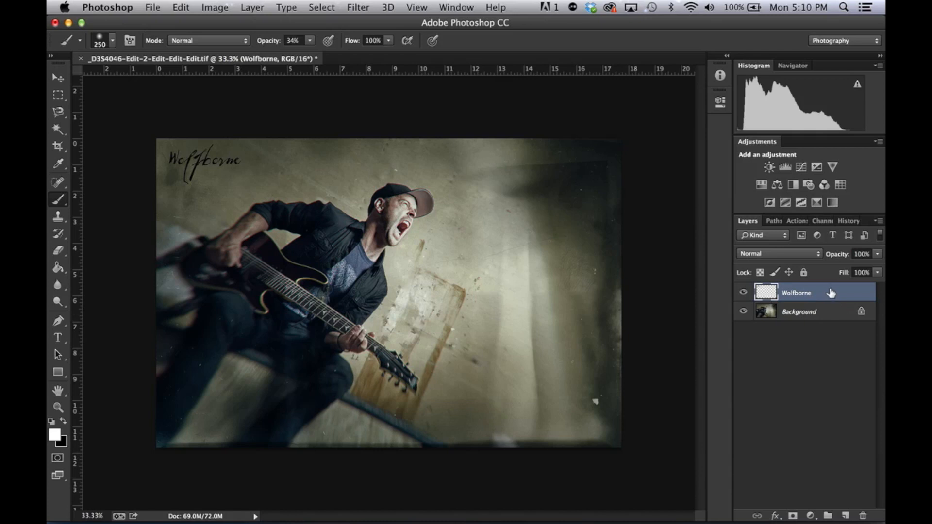
key(super+t)
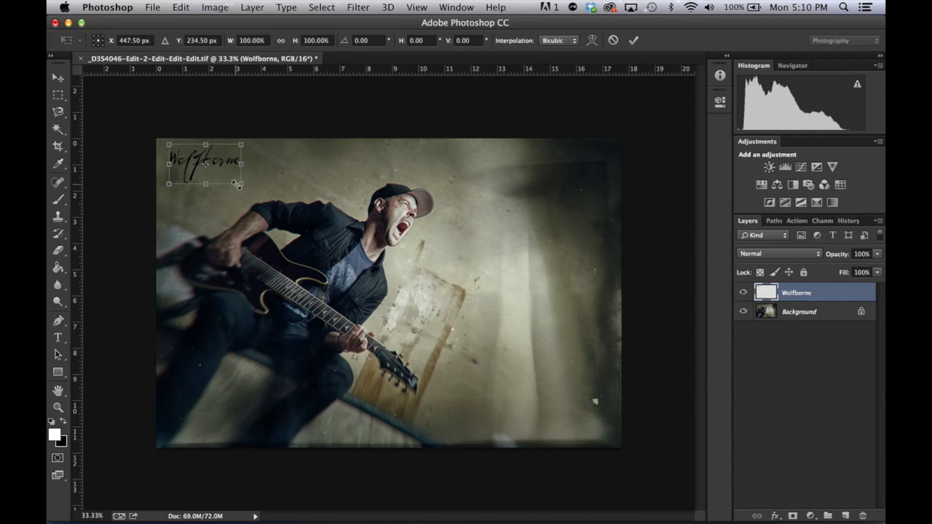
mouse_move(261, 249)
mouse_down()
mouse_move(270, 323)
mouse_move(333, 239)
mouse_move(450, 260)
mouse_move(481, 361)
mouse_move(403, 310)
mouse_move(457, 354)
mouse_move(473, 250)
mouse_move(439, 280)
mouse_up()
key(Escape)
key(b)
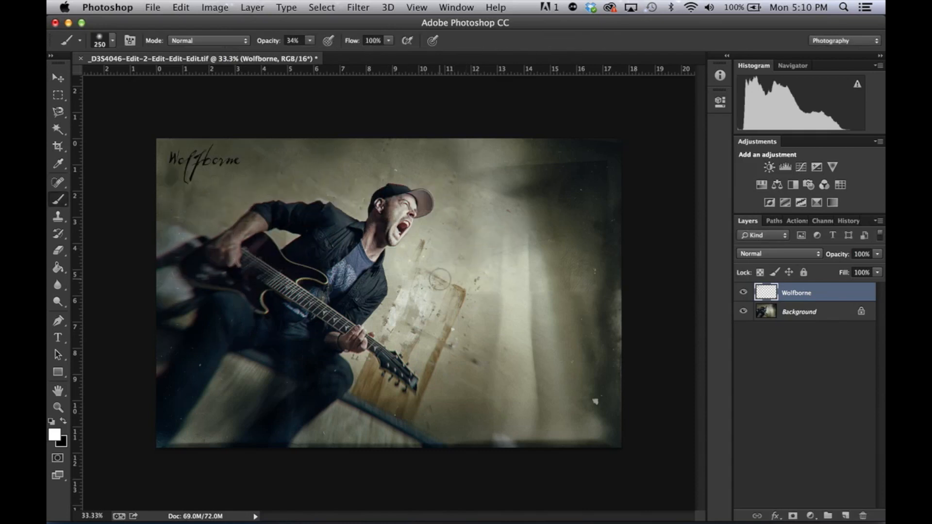
- Scale the Wolfborne logo up proportionally to about 193%, keeping its upper-left corner in place
key(super+t)
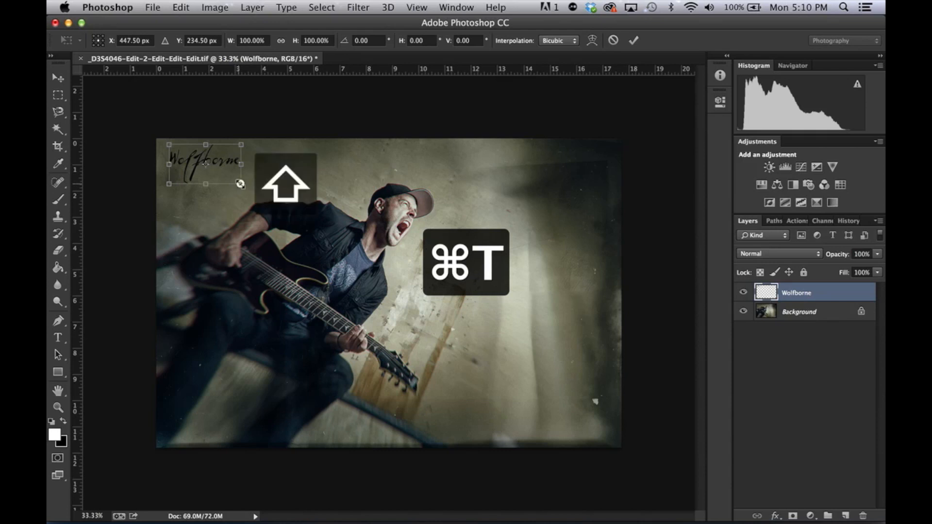
drag(241, 183, 298, 241)
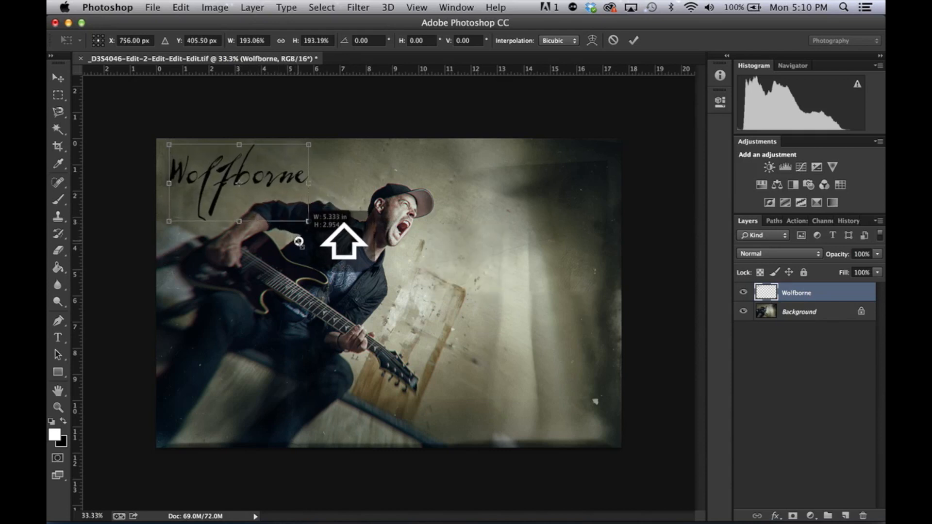
key(Return)
key(b)
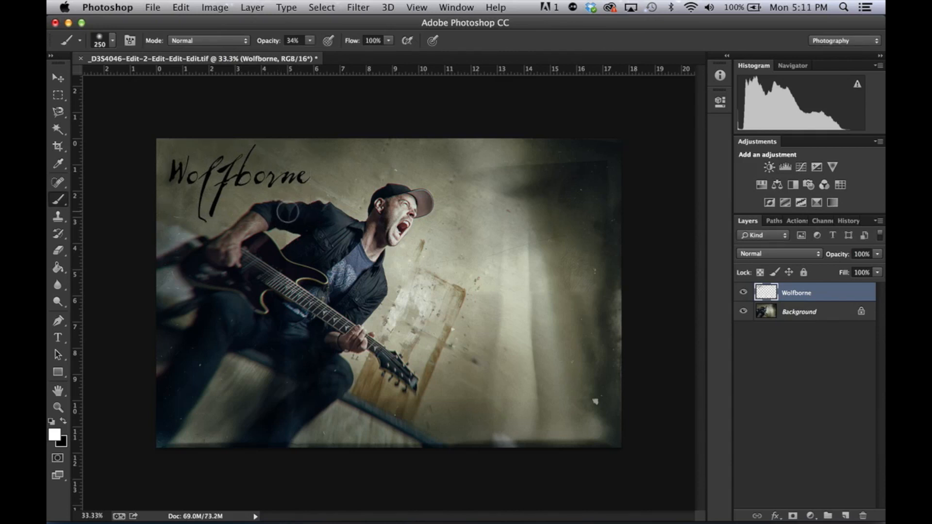
- Set the Wolfborne logo layer's blend mode to Overlay
click(792, 255)
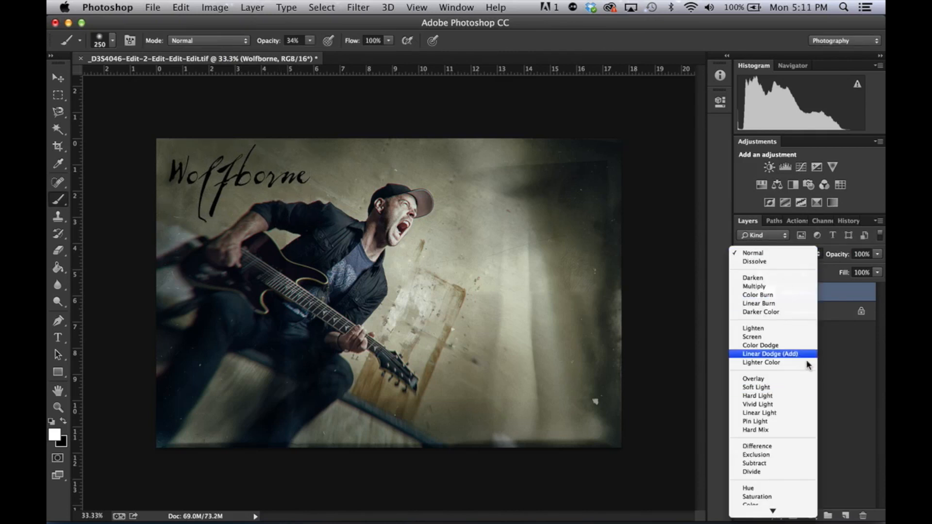
click(775, 379)
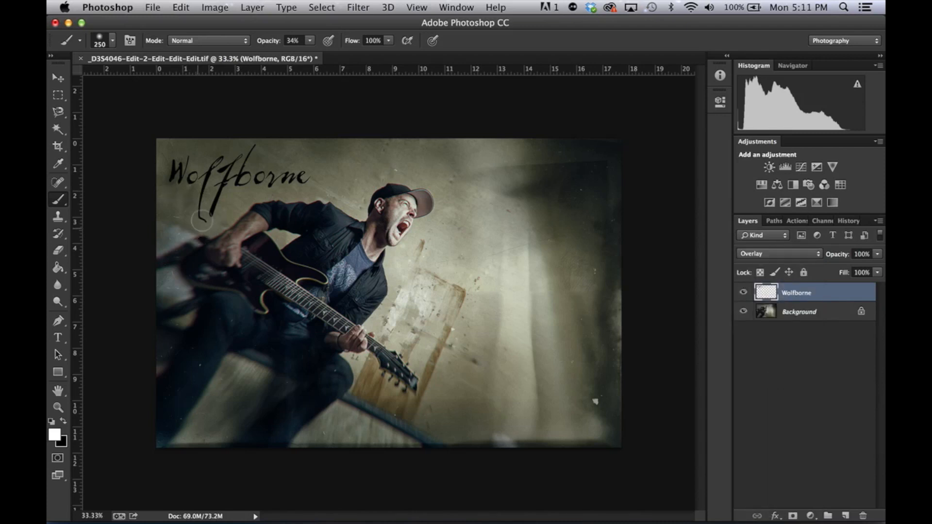
click(787, 258)
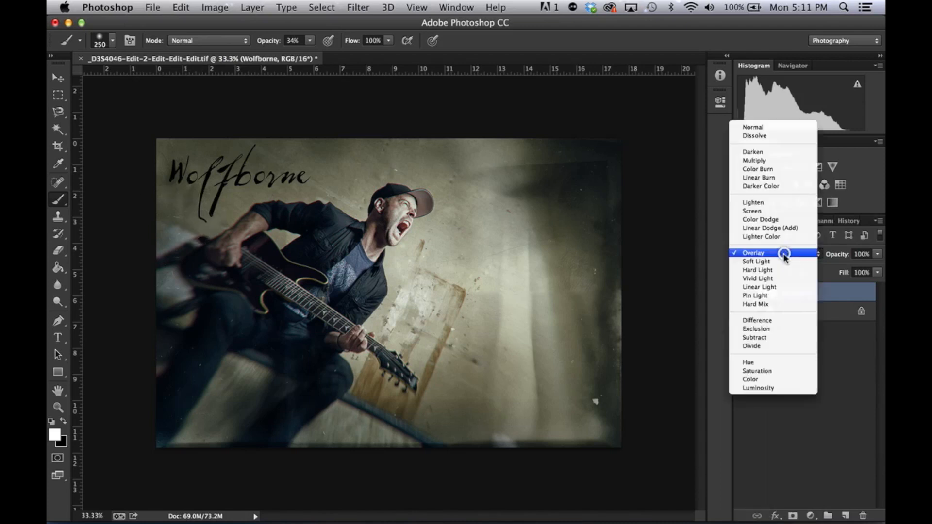
click(768, 254)
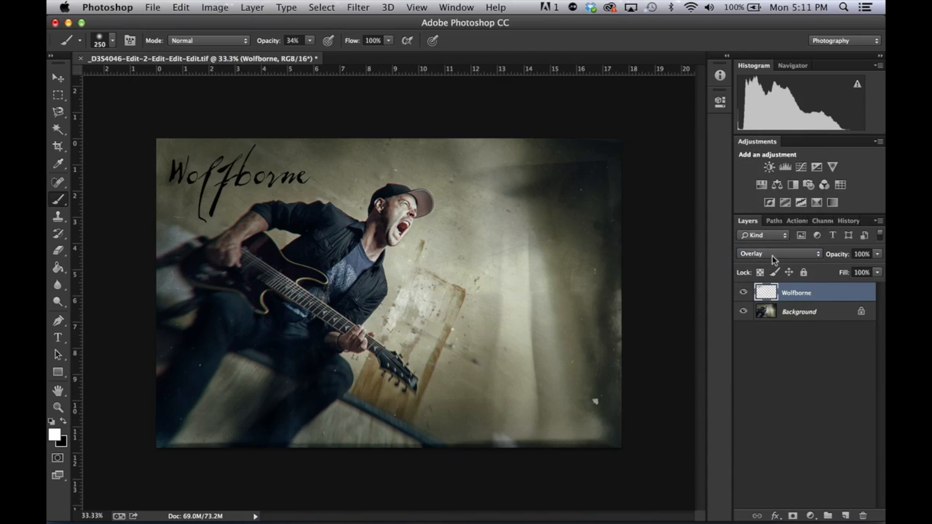
- Set the Wolfborne logo layer's blend mode to Normal and its opacity to 63%
click(773, 256)
click(767, 125)
mouse_move(840, 259)
mouse_down()
mouse_move(803, 259)
mouse_move(844, 256)
mouse_up()
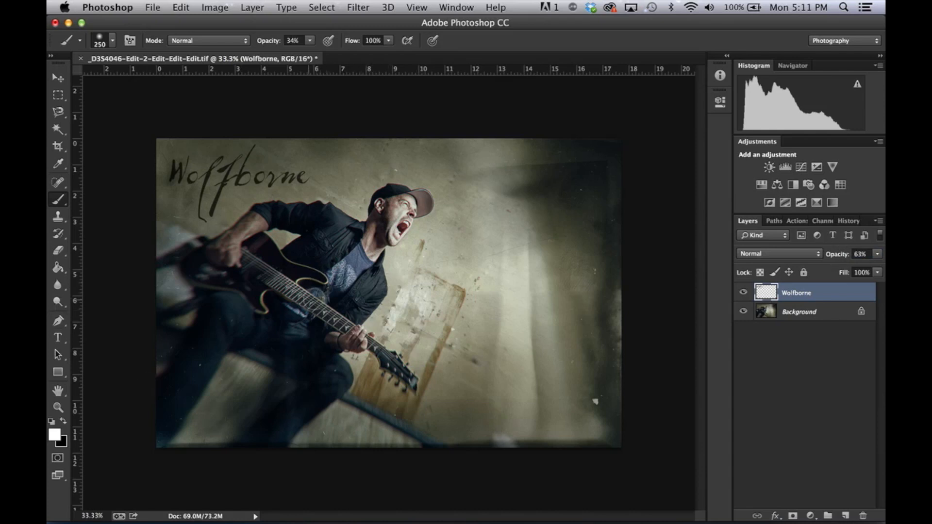
- Save and close the guitarist photo with the logo, and switch to Lightroom
key(super+s)
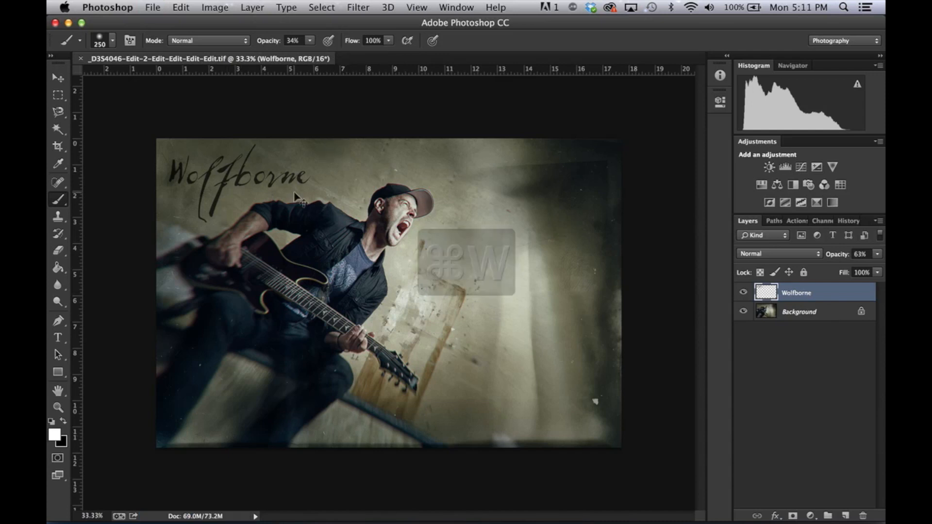
key(super+w)
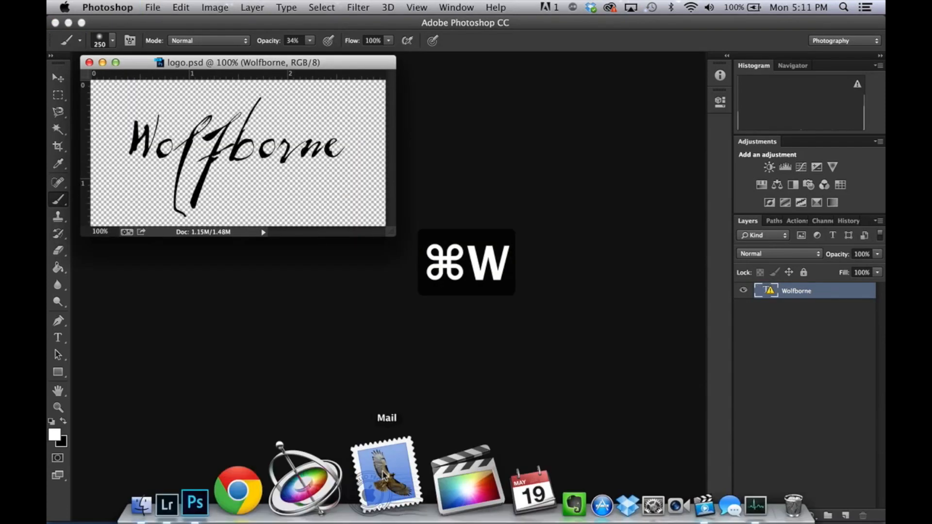
mouse_move(283, 505)
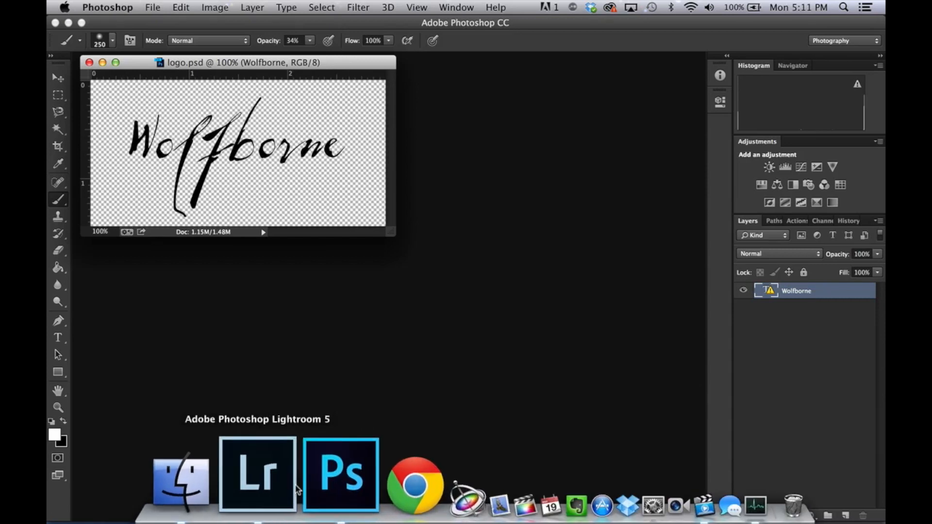
click(284, 482)
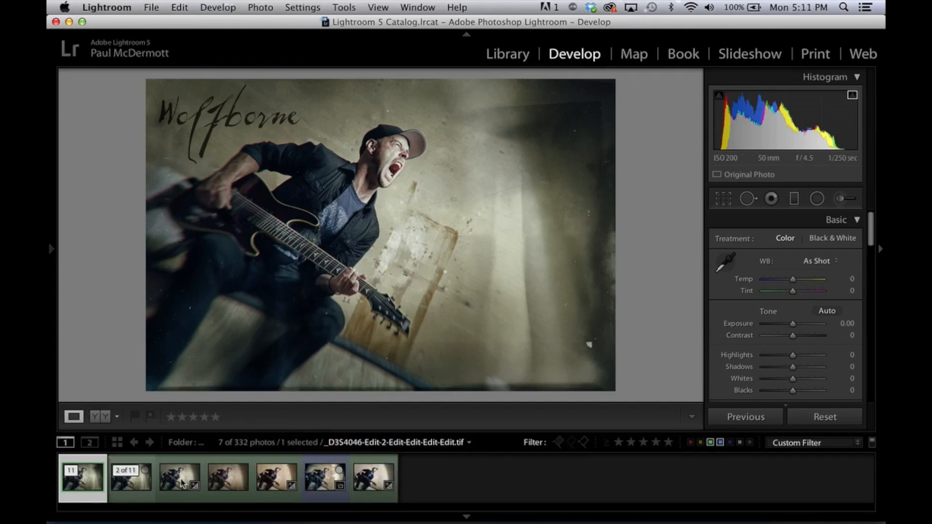
- Compare the finished image with its earlier edits, including _D3S4046-Edit-2.tif, and inspect the guitarist's face up close
click(131, 478)
click(268, 485)
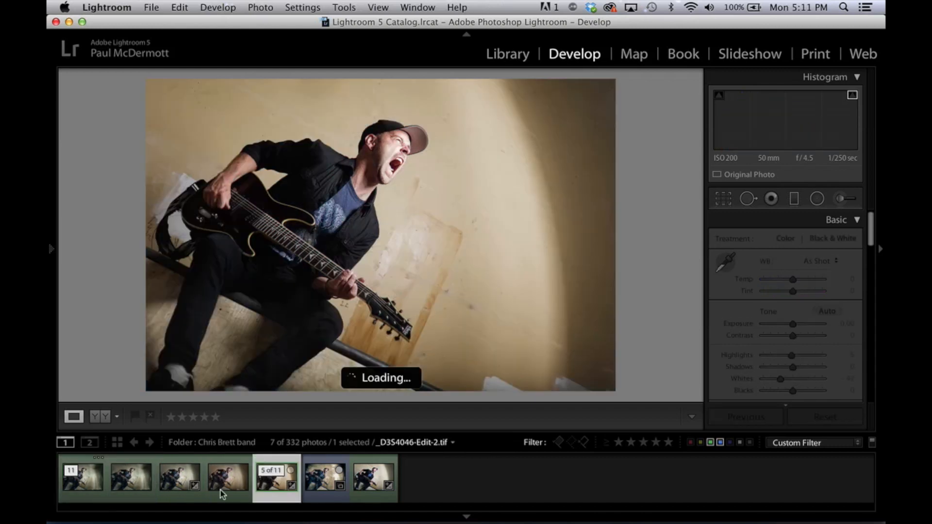
click(82, 486)
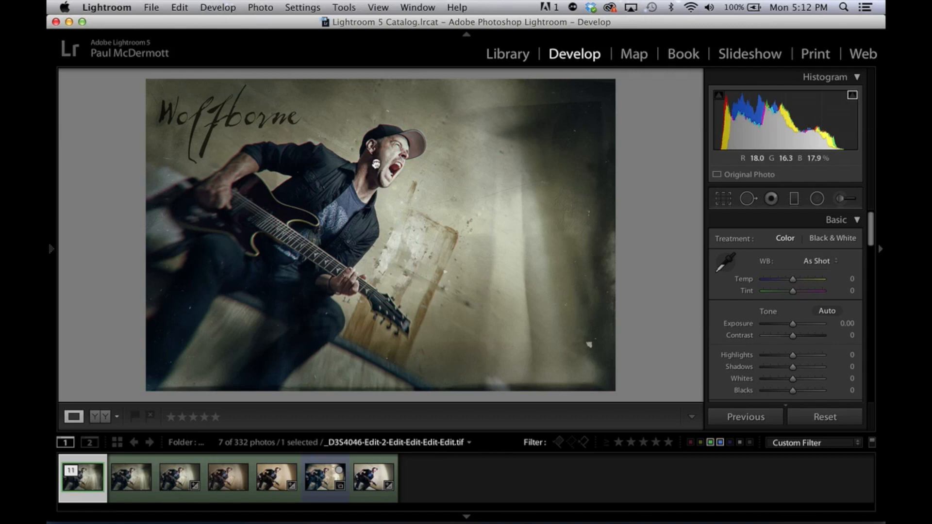
click(376, 164)
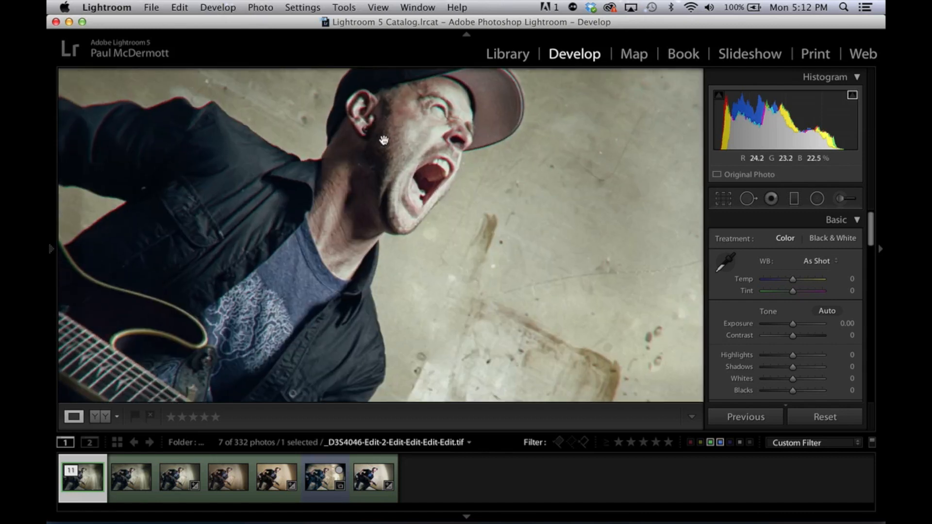
click(384, 183)
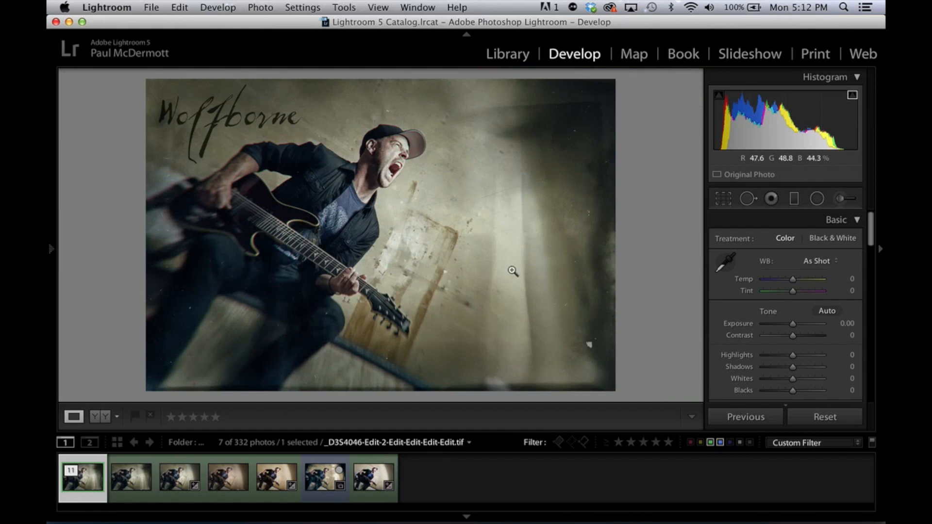
- Compare the finished logo image back and forth with the sixth photo in the filmstrip
click(323, 479)
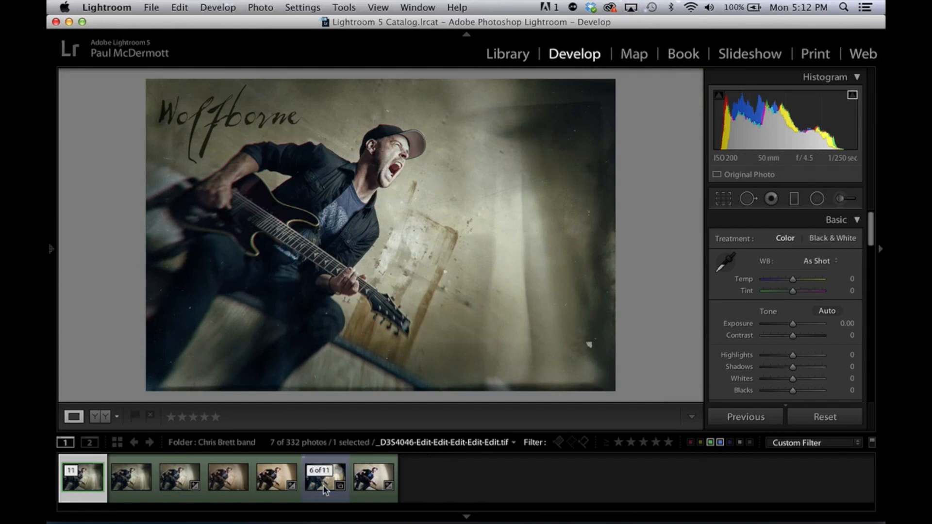
click(80, 493)
click(313, 484)
click(83, 483)
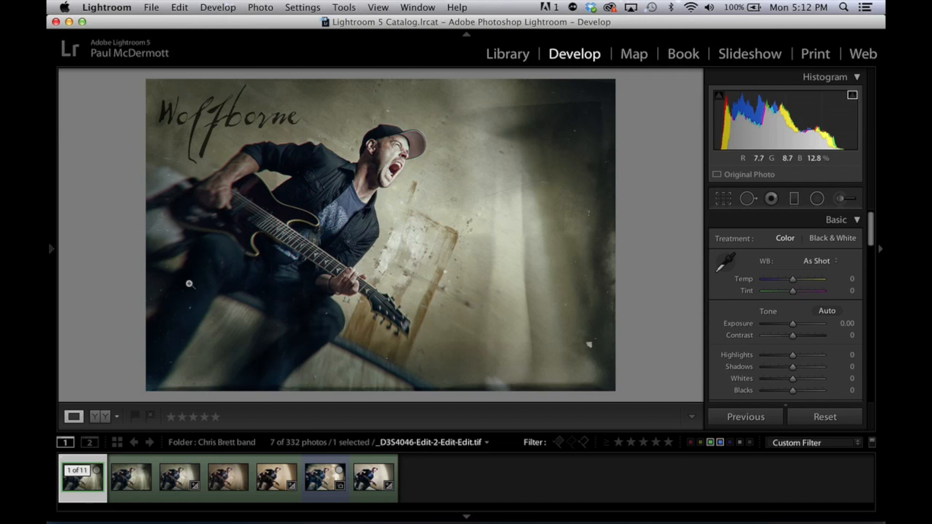
- Review each editing stage back to the original _D3S4046.NEF, and compare the finished image with _D3S4046-Edit-2.tif again
click(128, 483)
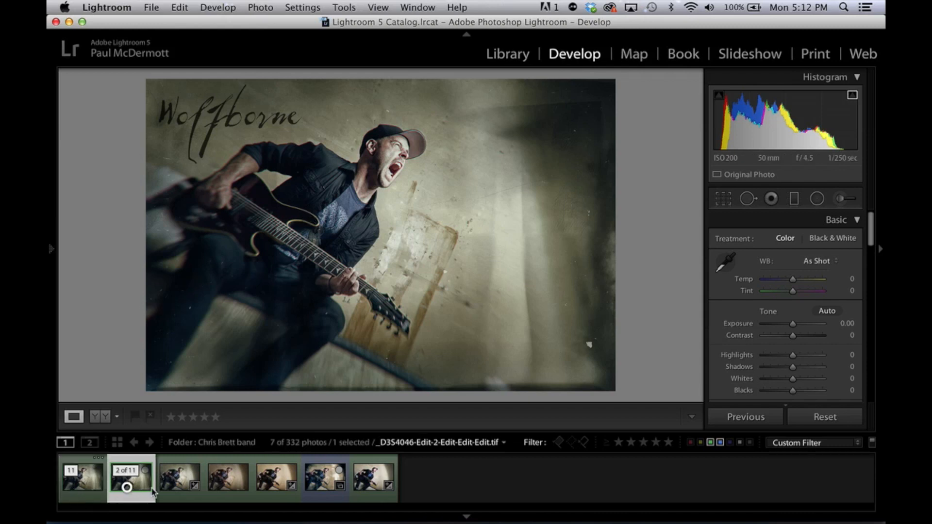
click(181, 487)
click(232, 488)
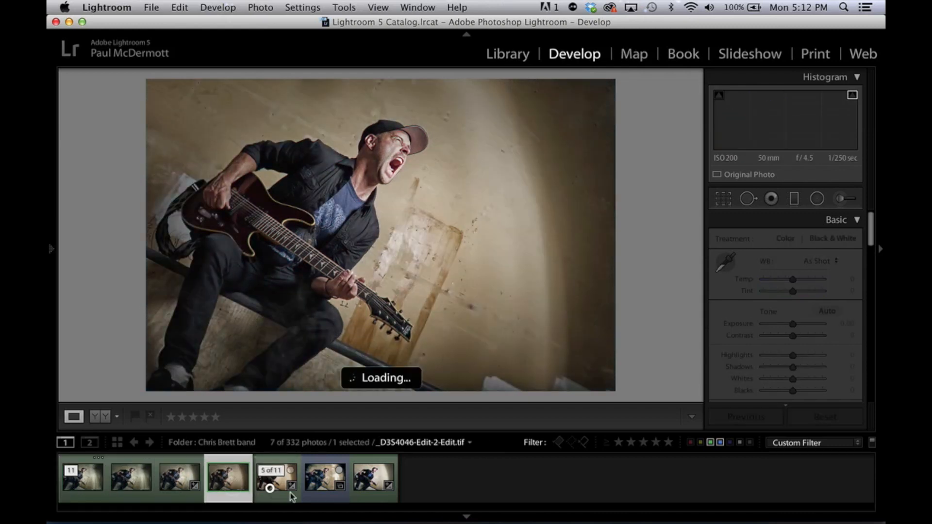
click(275, 486)
click(324, 488)
click(369, 495)
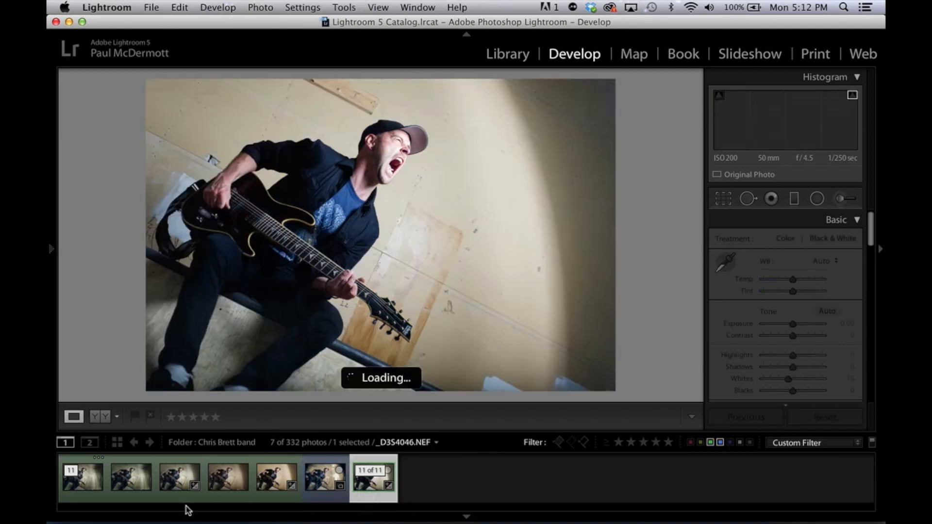
click(77, 485)
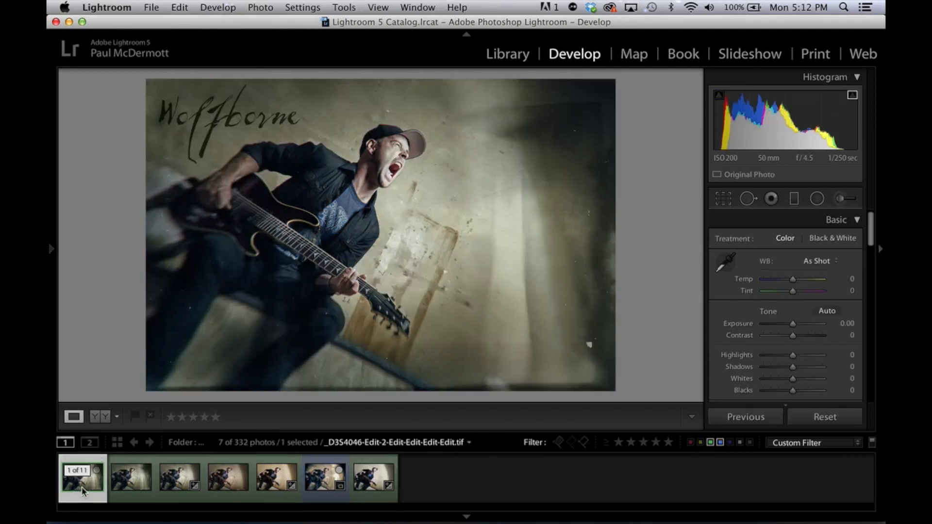
click(270, 487)
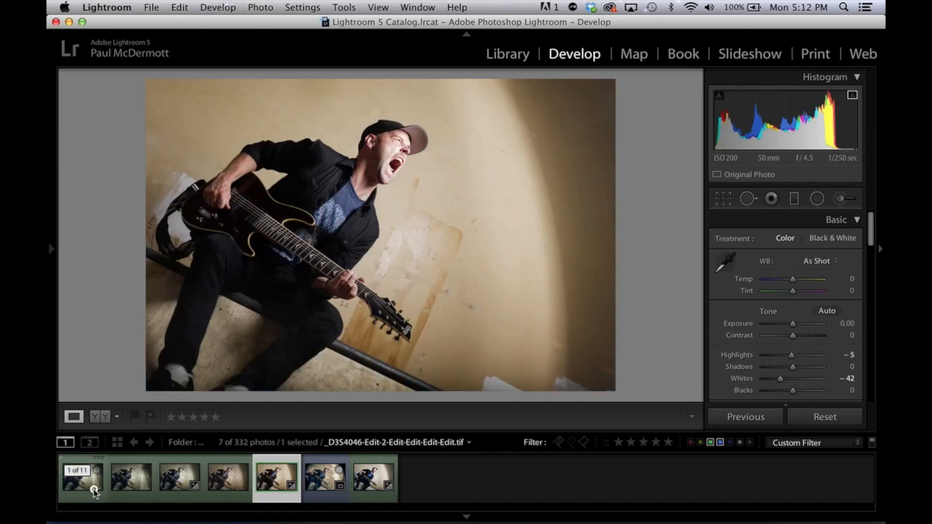
click(94, 490)
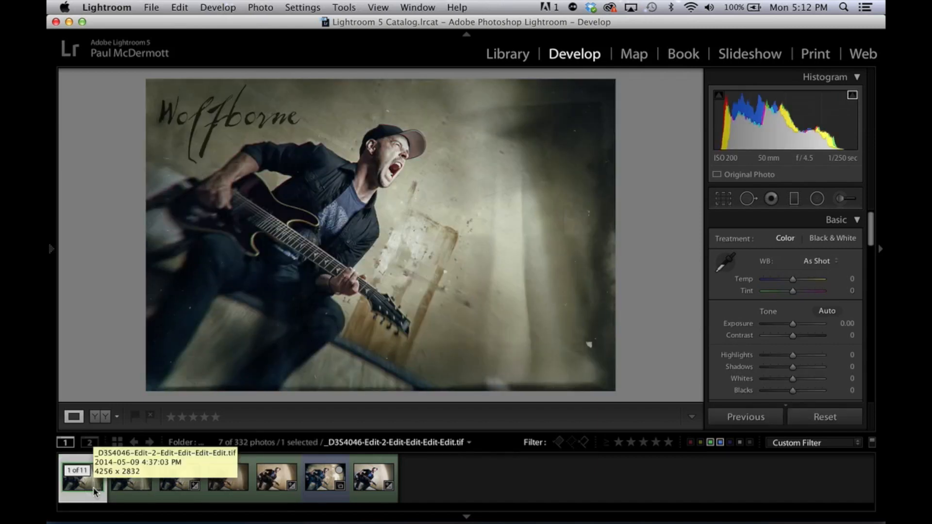